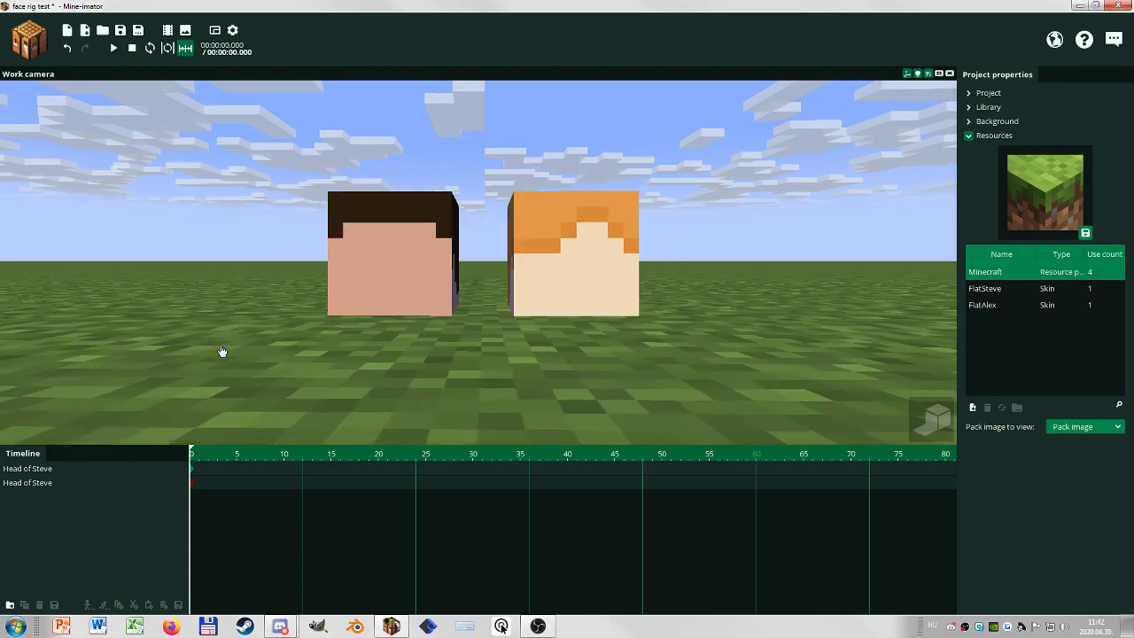
Import the SDZFRV.1 face rig model into the project
left_click_drag(222, 352, 345, 342)
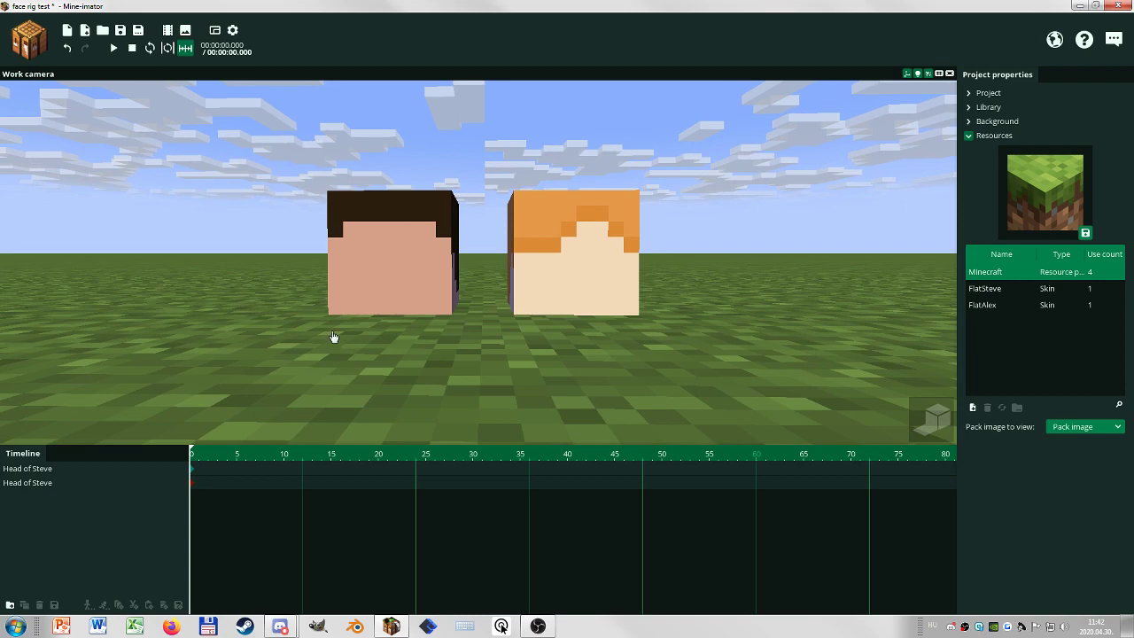
left_click_drag(345, 342, 346, 347)
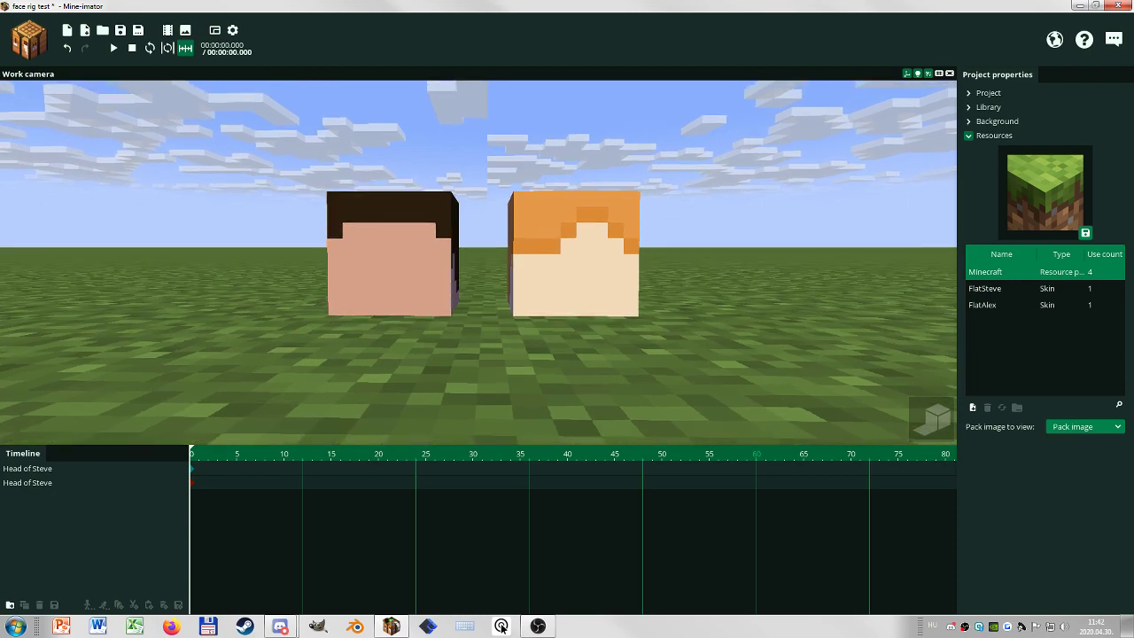
left_click(85, 31)
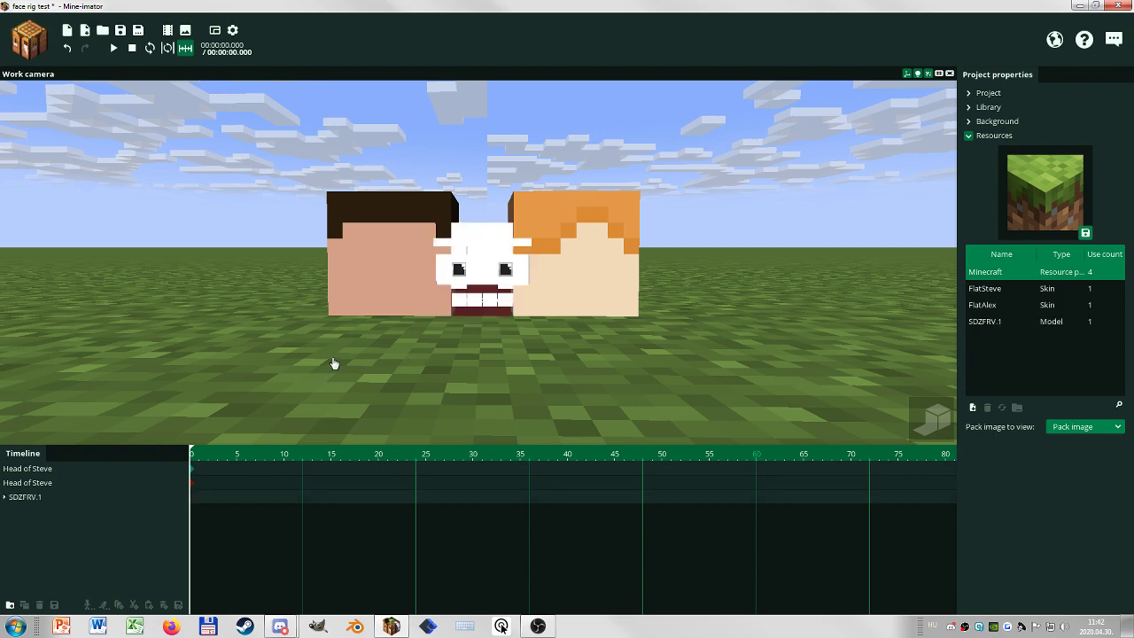
Parent the SDZFRV.1 face rig to the dark-haired Head of Steve so it sits on that head's face
left_click_drag(334, 362, 382, 345)
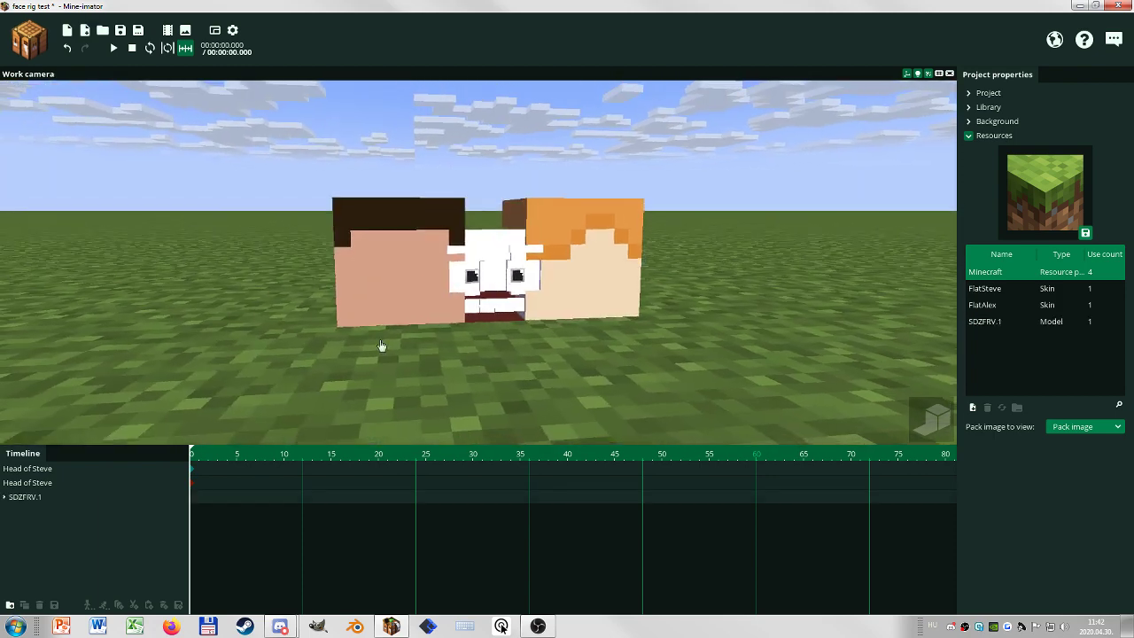
left_click(24, 497)
left_click_drag(17, 502, 26, 468)
left_click(538, 387)
left_click_drag(538, 387, 572, 363)
scroll(540, 378, "up", 4)
left_click_drag(443, 271, 443, 271)
Set the blend color of the SDZFRV.1 rig to the skin tone DAA38E to match the head
left_click(5, 469)
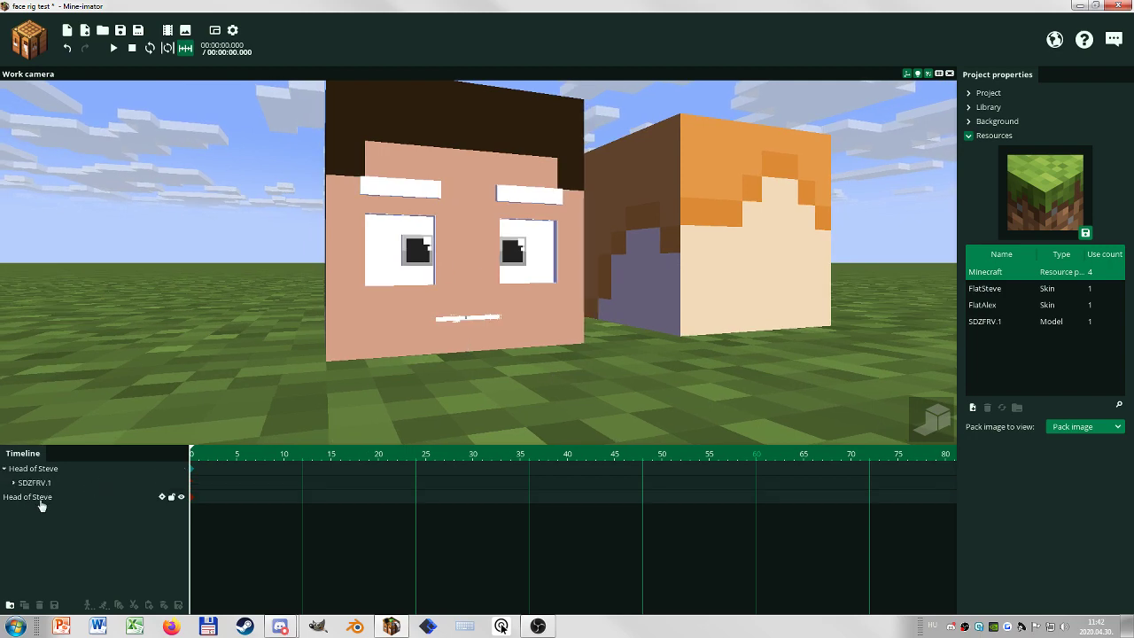
left_click(14, 484)
left_click(37, 490)
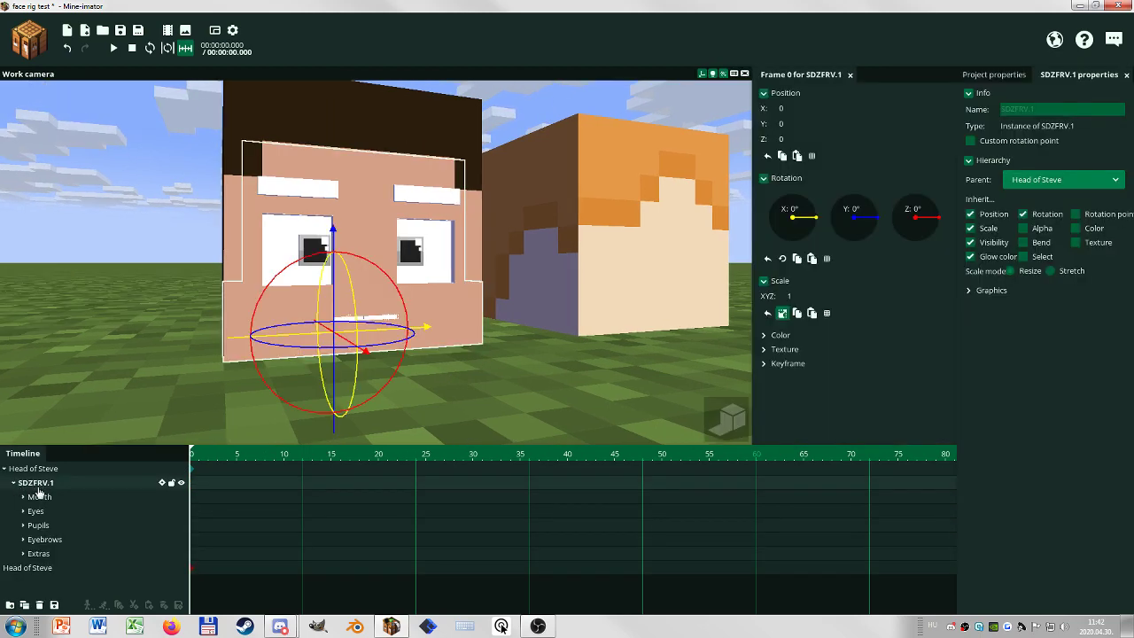
left_click(779, 337)
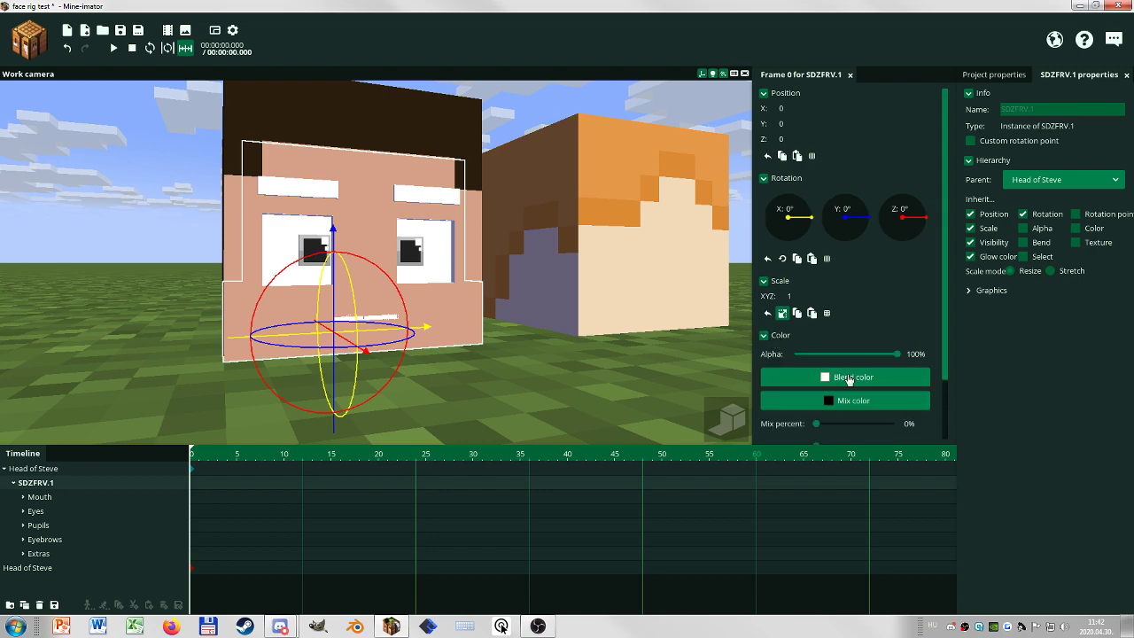
left_click(843, 380)
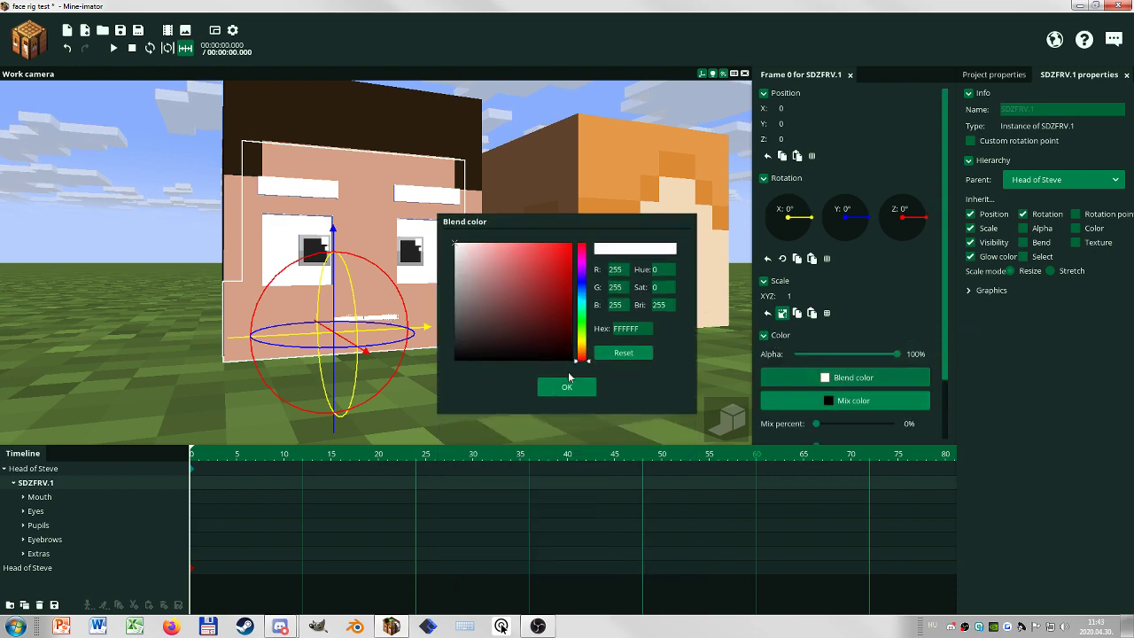
left_click(542, 392)
key("w")
right_click_drag(516, 332, 524, 341)
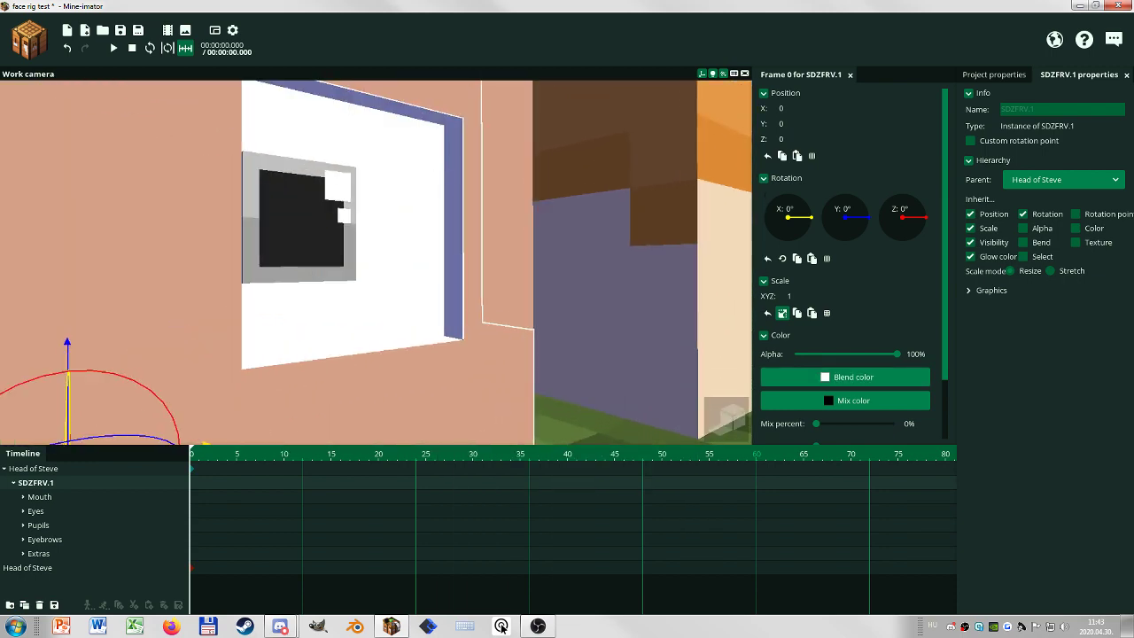
left_click(818, 379)
left_click_drag(470, 251, 492, 260)
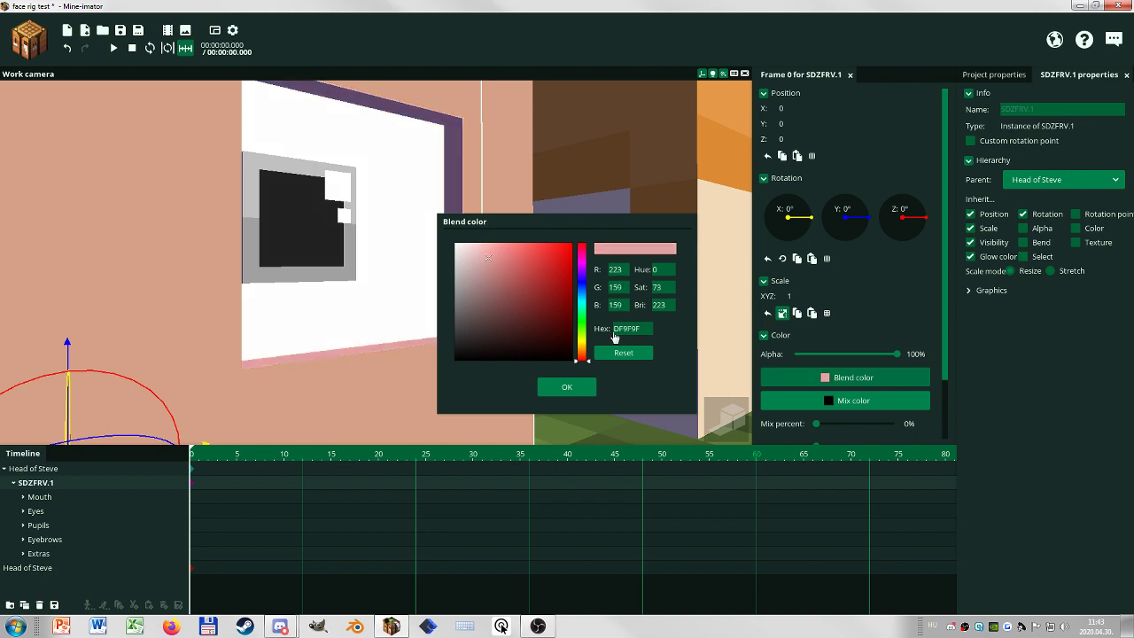
left_click_drag(584, 365, 589, 362)
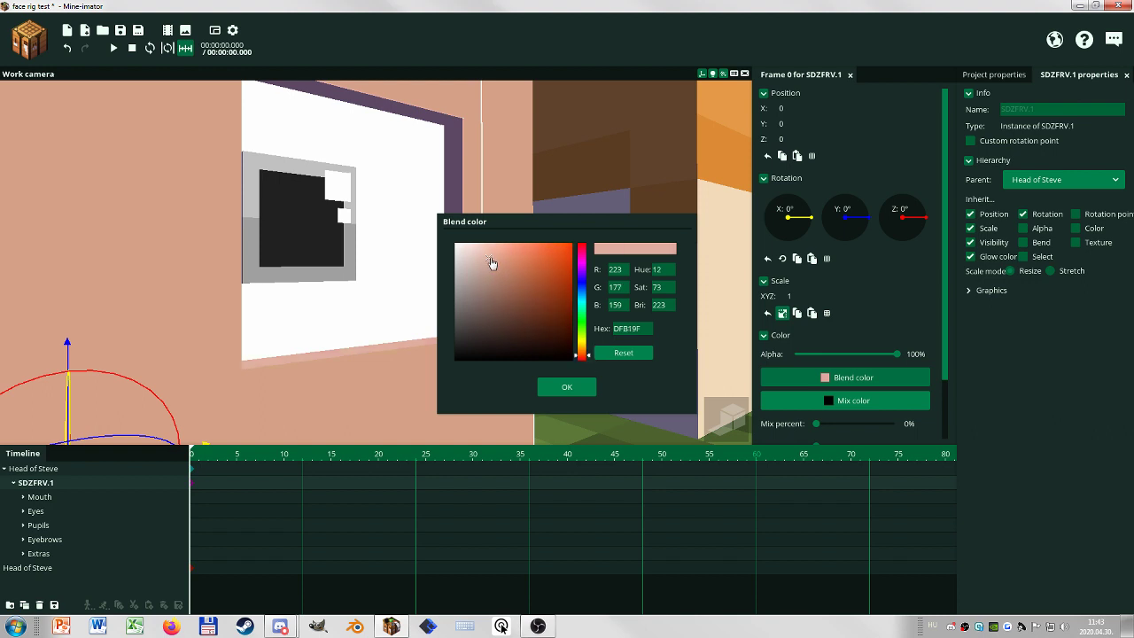
left_click_drag(492, 263, 499, 267)
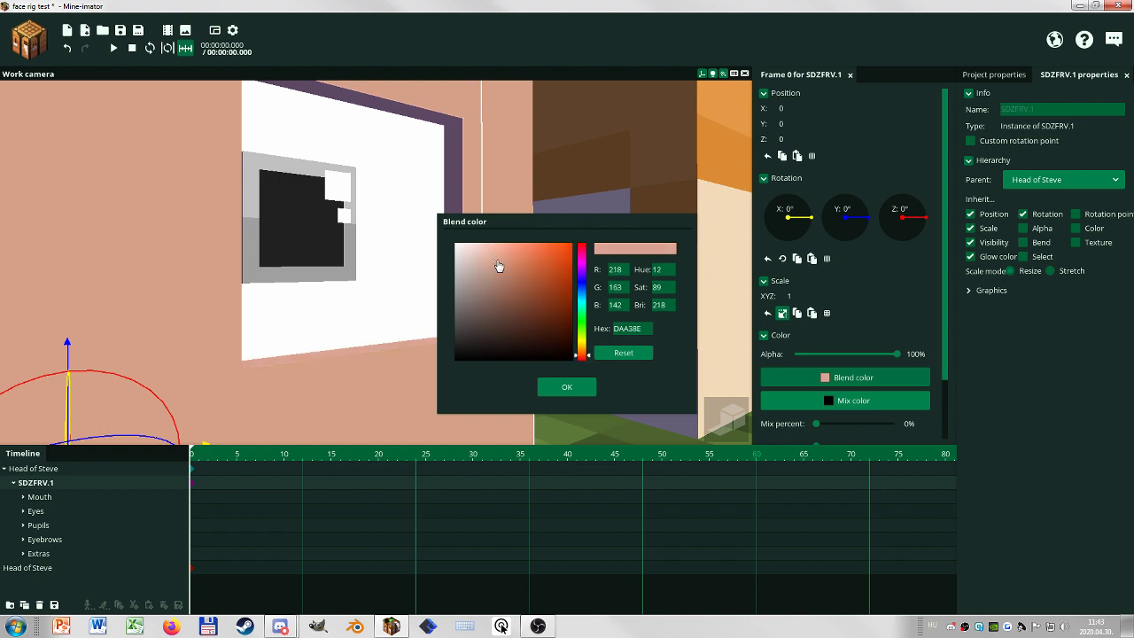
left_click(574, 391)
left_click(569, 427)
Set the blend color of the rig's Pupils to light blue 4CD7FF
right_click_drag(550, 371, 549, 378)
key("s")
left_click_drag(656, 307, 630, 305)
scroll(636, 316, "up", 2)
key("w")
key("e")
right_click_drag(630, 305, 635, 319)
key("s")
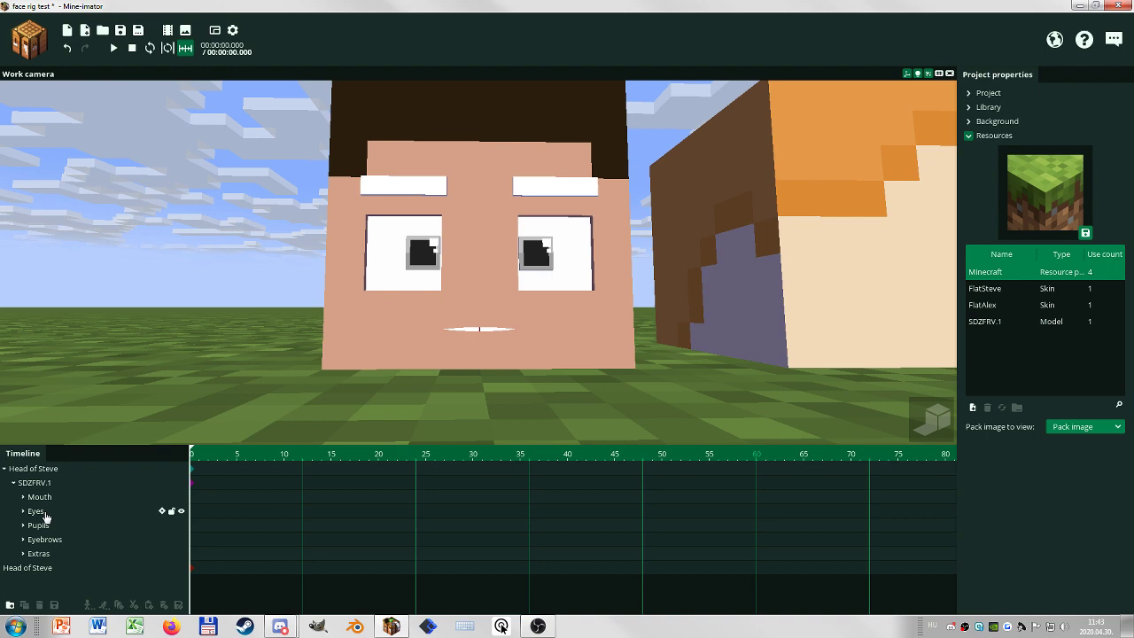
left_click(41, 526)
left_click(853, 376)
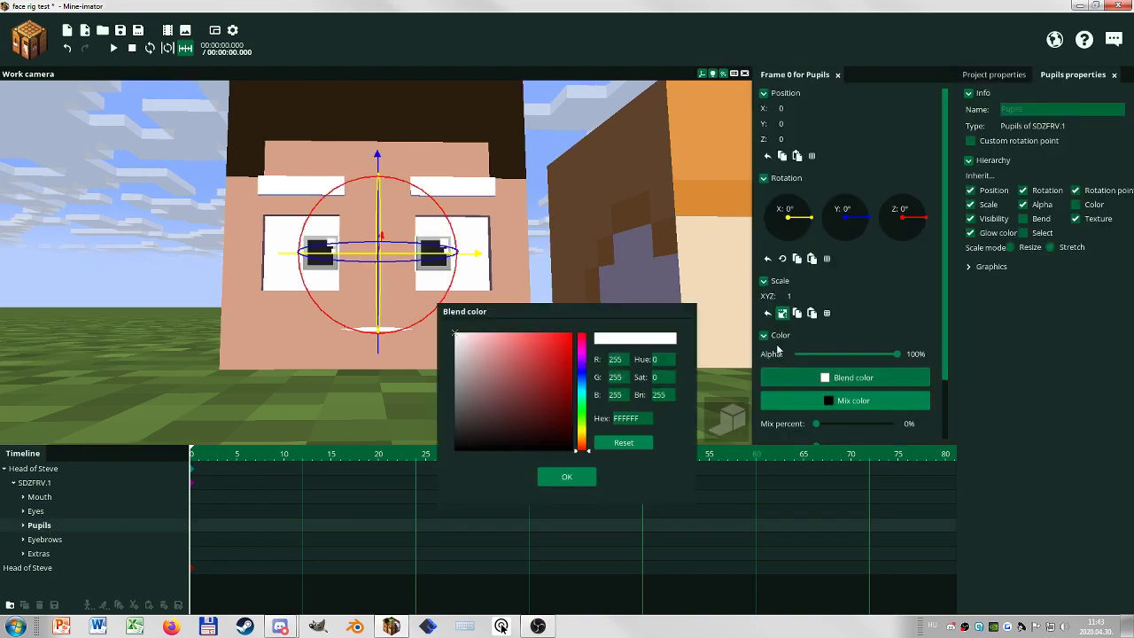
left_click_drag(522, 261, 624, 204)
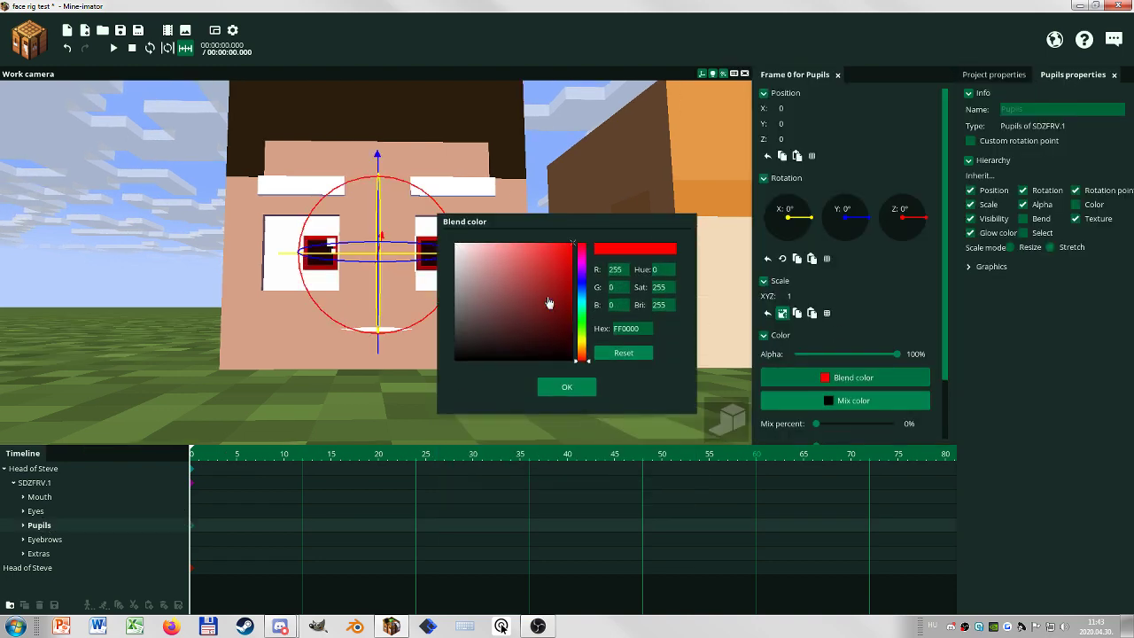
left_click_drag(566, 277, 409, 178)
left_click_drag(537, 265, 596, 224)
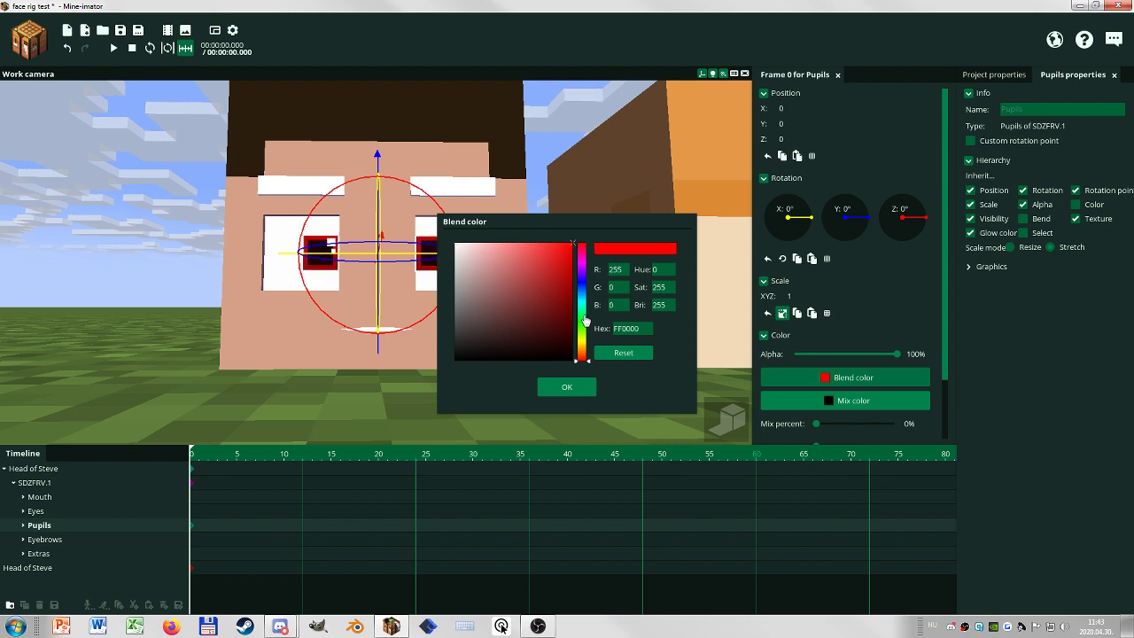
left_click_drag(585, 321, 588, 303)
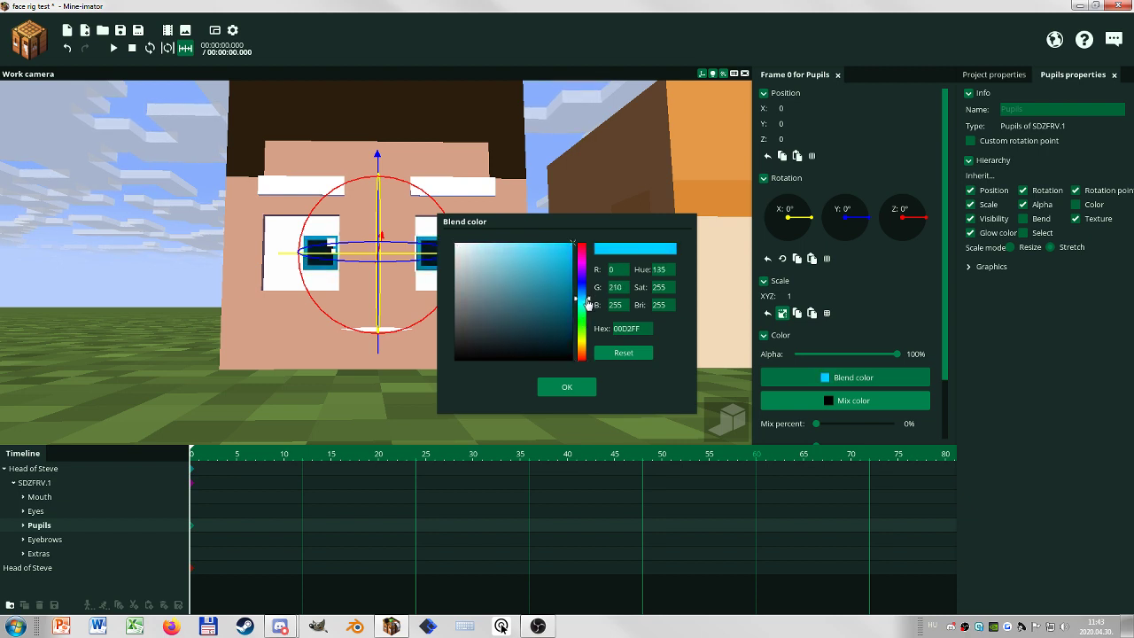
left_click_drag(571, 252, 540, 236)
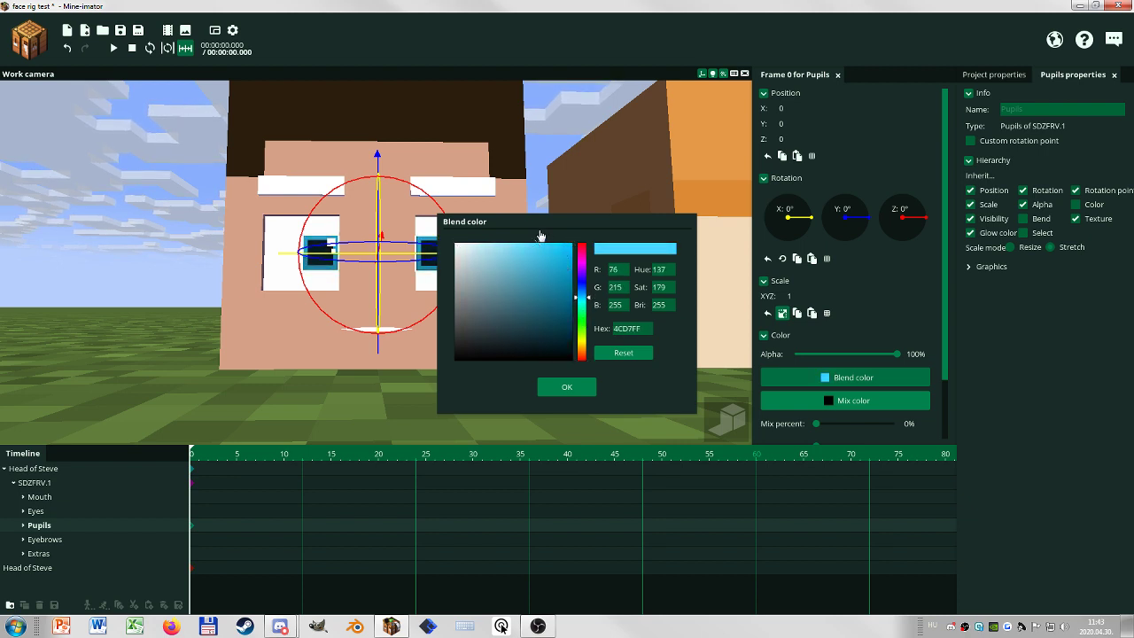
left_click(565, 388)
left_click(595, 390)
Try hiding and showing the Right Sparkle (toggle) part inside the Right Pupil
mouse_move(594, 390)
left_mouse_down()
mouse_move(583, 410)
mouse_move(599, 393)
left_mouse_up()
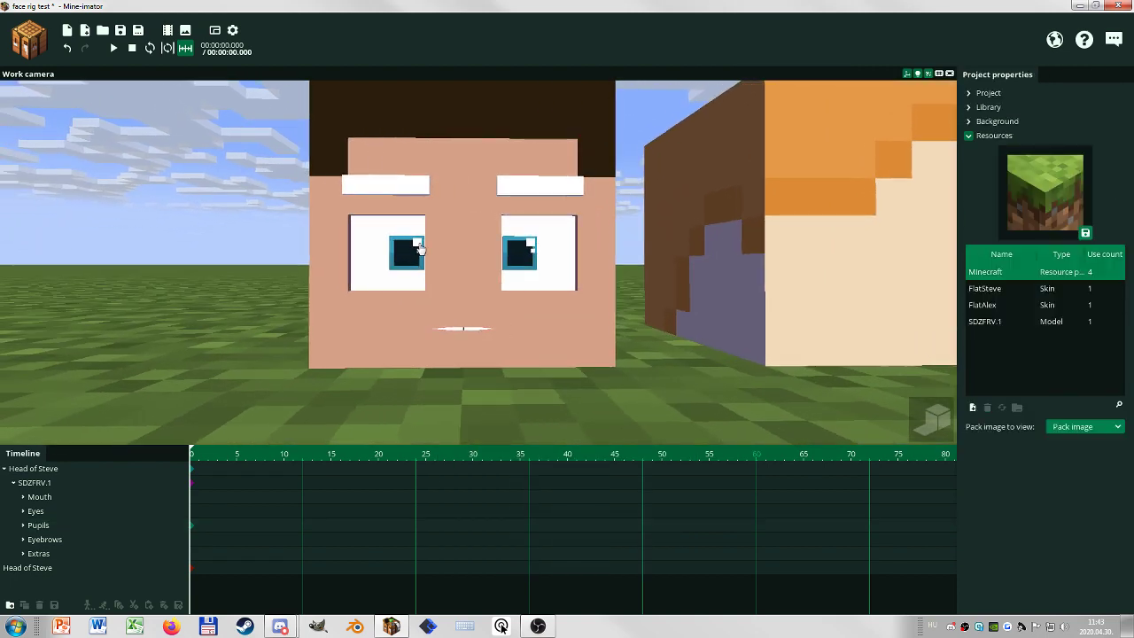
left_click(23, 526)
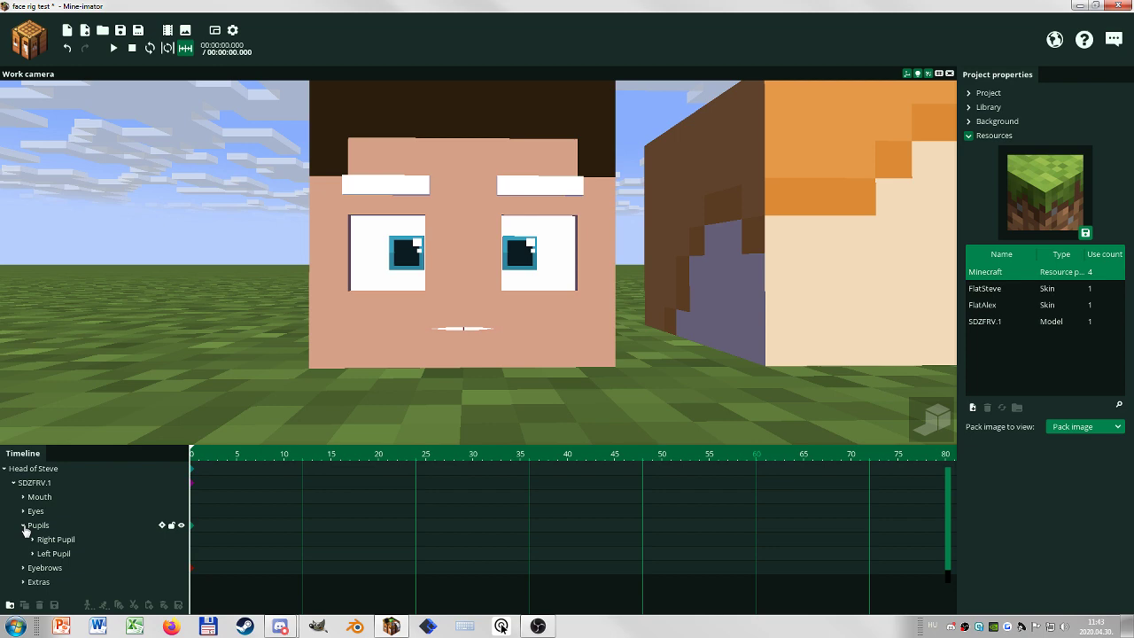
left_click(32, 540)
left_click(150, 554)
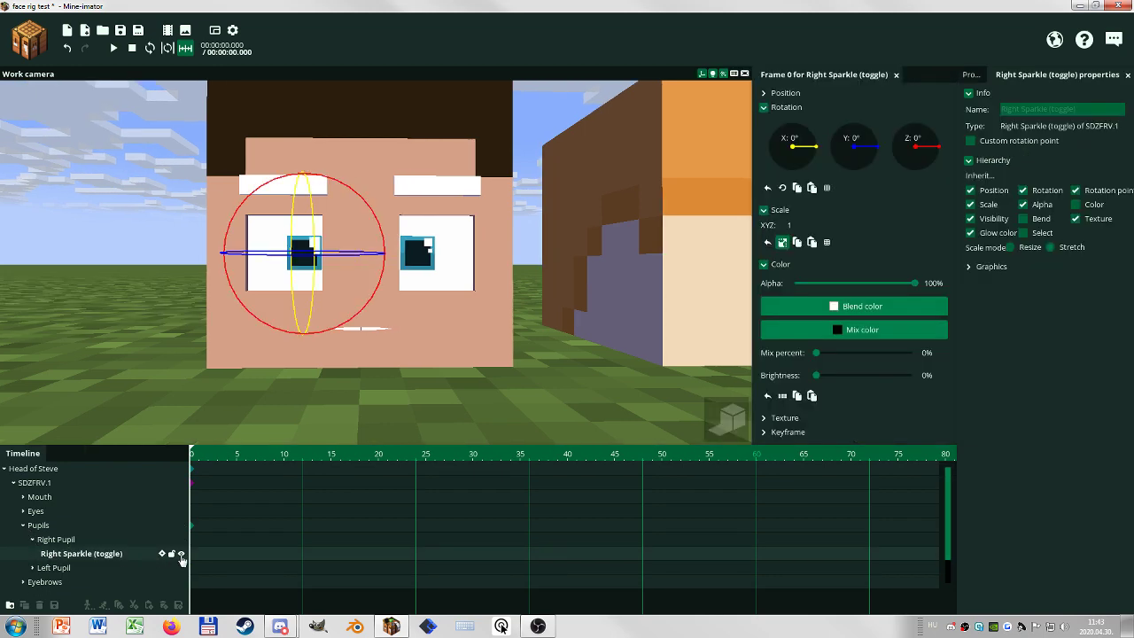
left_click(182, 554)
left_click(182, 554)
left_click(32, 541)
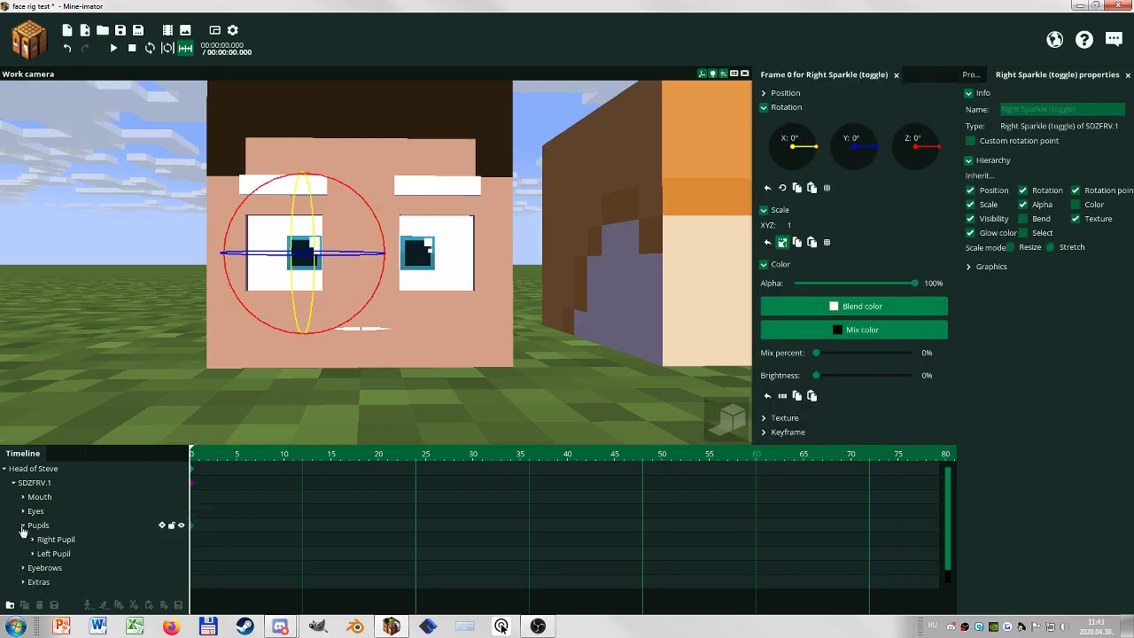
left_click(23, 525)
Set the blend color of the rig's Eyebrows to dark brown 523930
left_click(40, 540)
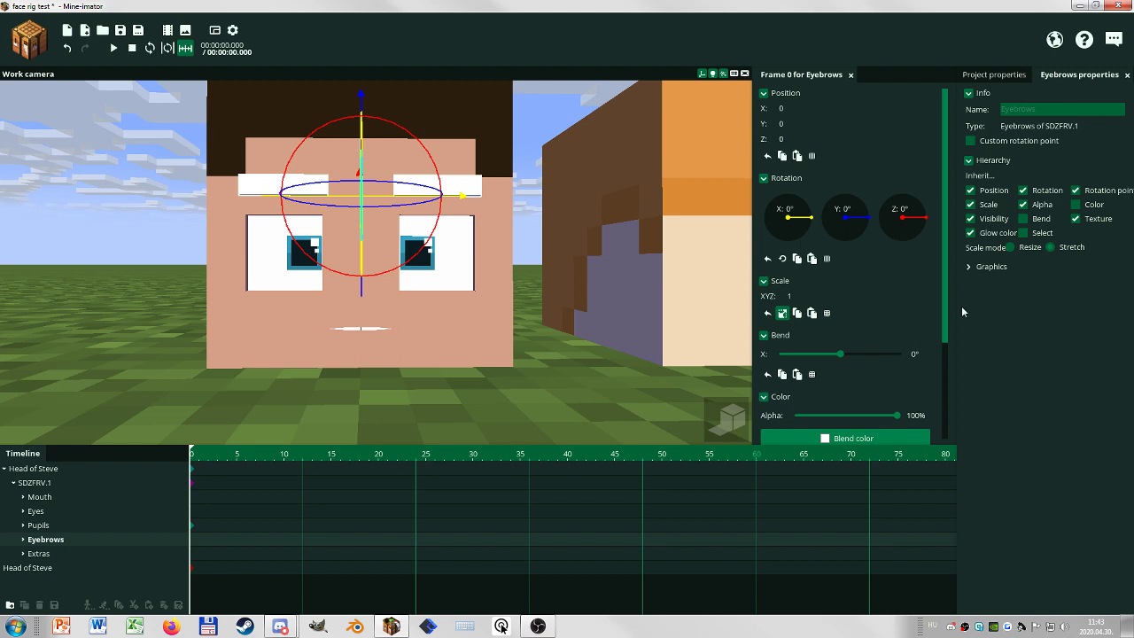
scroll(850, 381, "down", 1)
left_click(853, 382)
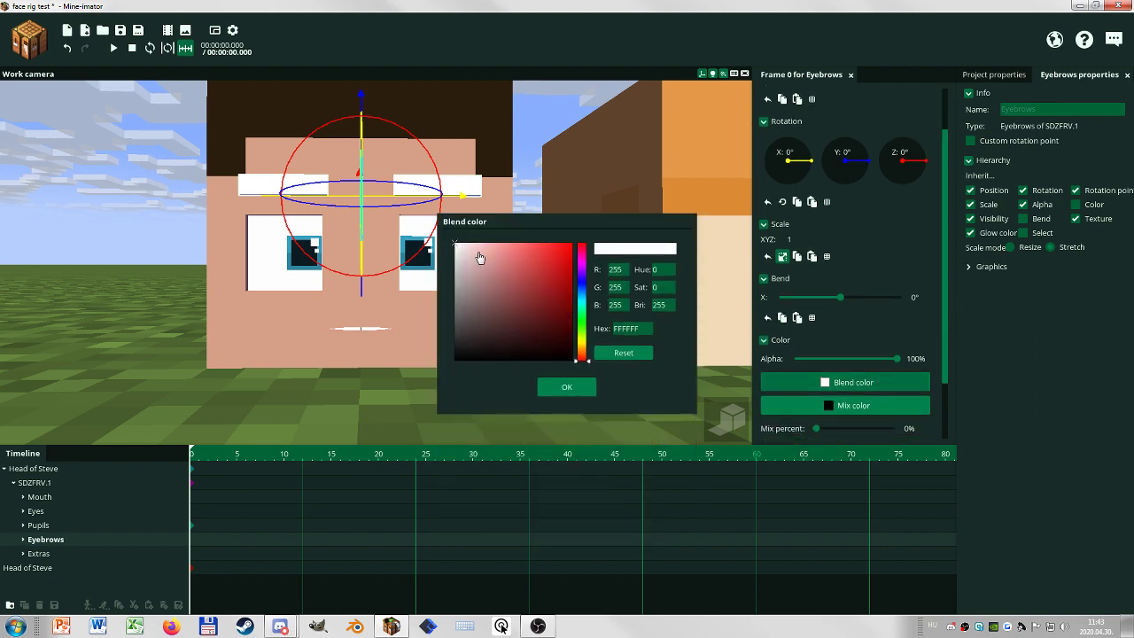
left_click_drag(481, 259, 515, 316)
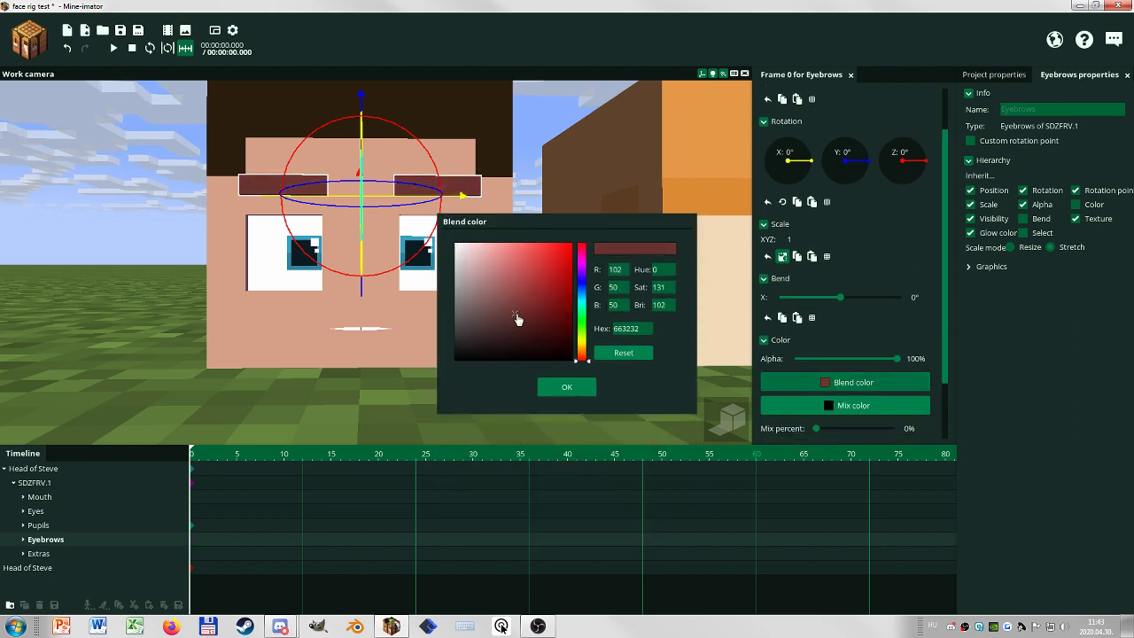
left_click_drag(581, 361, 583, 356)
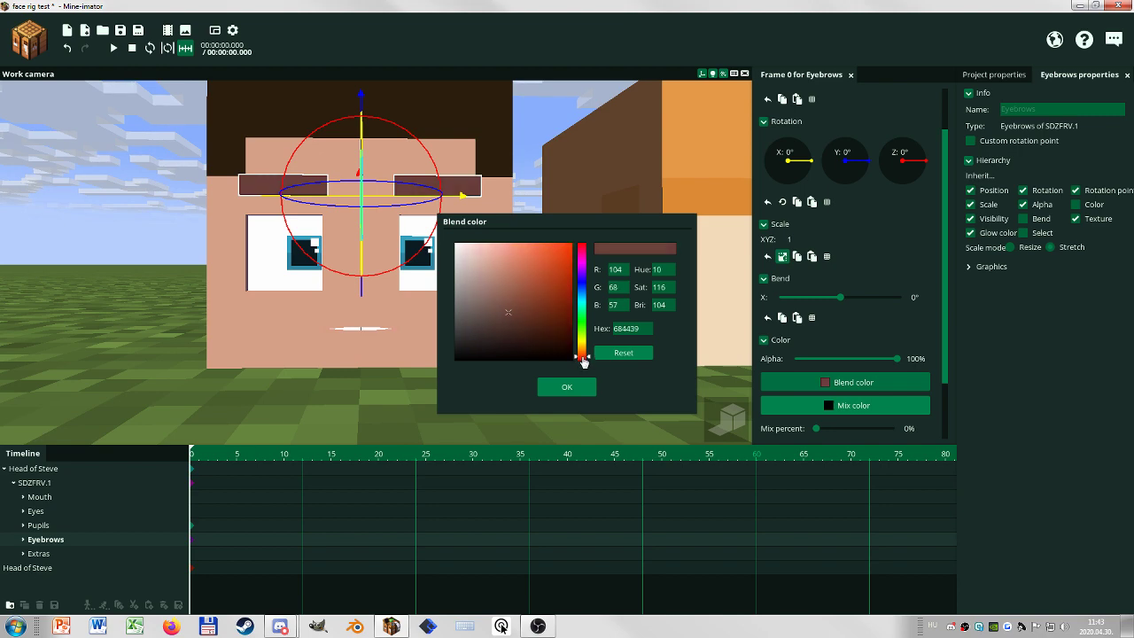
left_click_drag(511, 320, 506, 329)
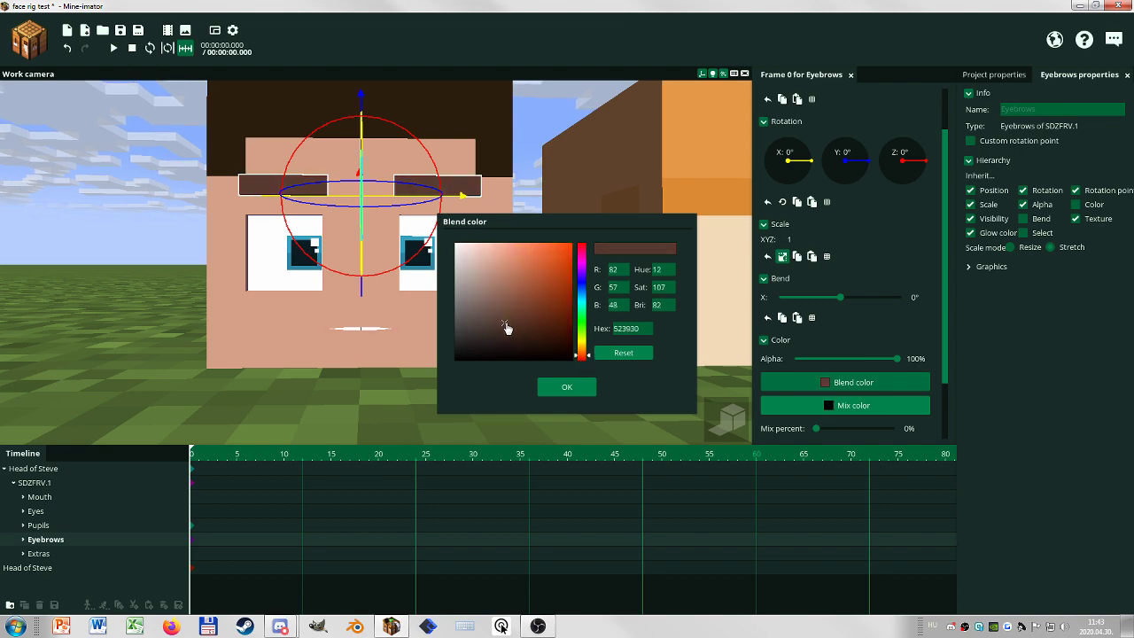
left_click(562, 390)
left_click(537, 403)
Review the color settings of the SDZFRV.1 rig, its Pupils and its Eyebrows
mouse_move(536, 404)
left_mouse_down()
mouse_move(576, 311)
mouse_move(567, 386)
mouse_move(506, 403)
mouse_move(546, 405)
left_mouse_up()
right_click_drag(543, 398, 549, 398)
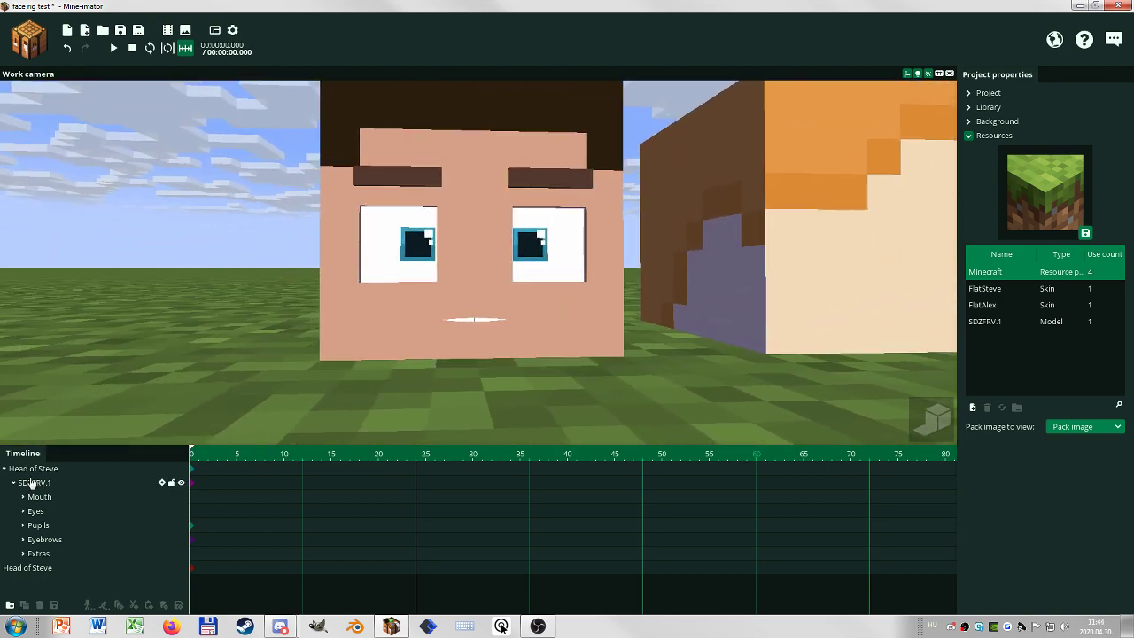
left_click(32, 483)
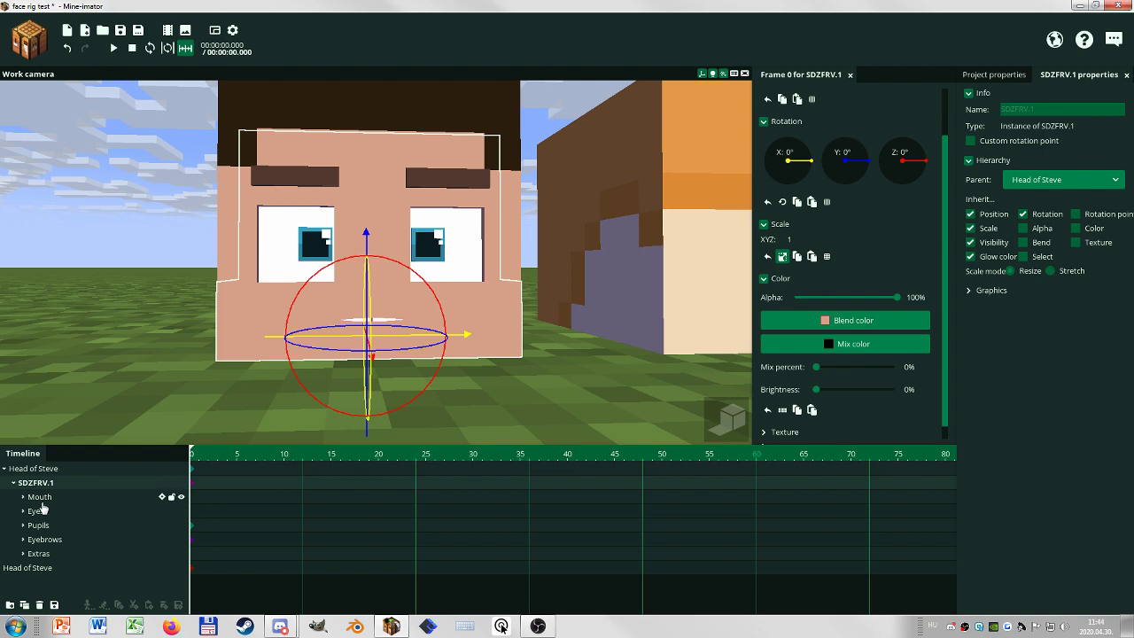
left_click(38, 526)
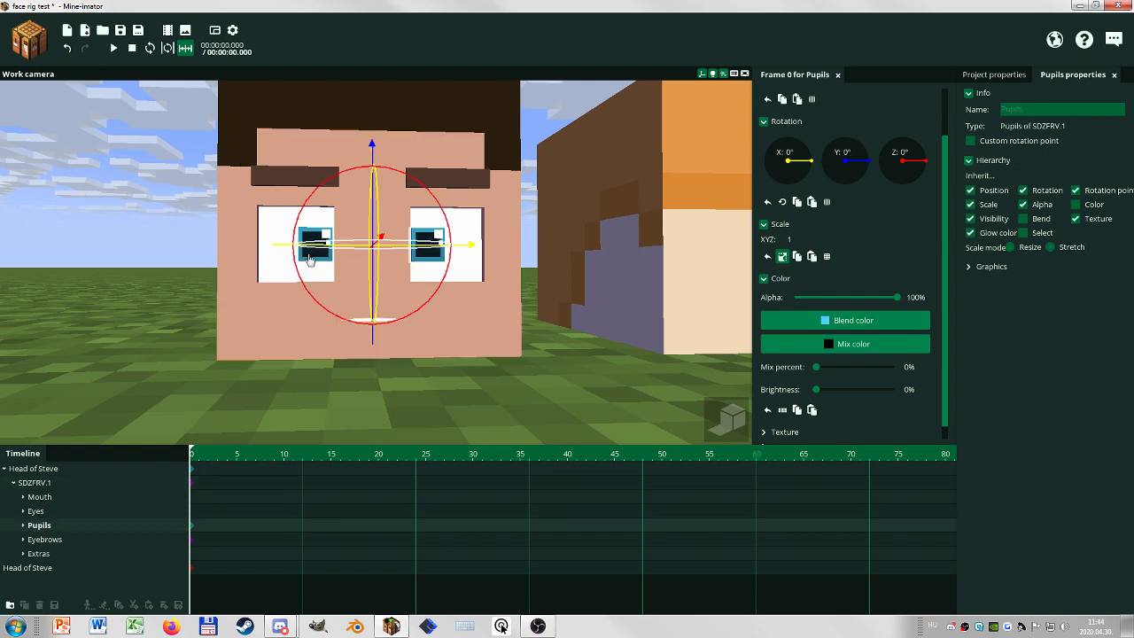
left_click(61, 543)
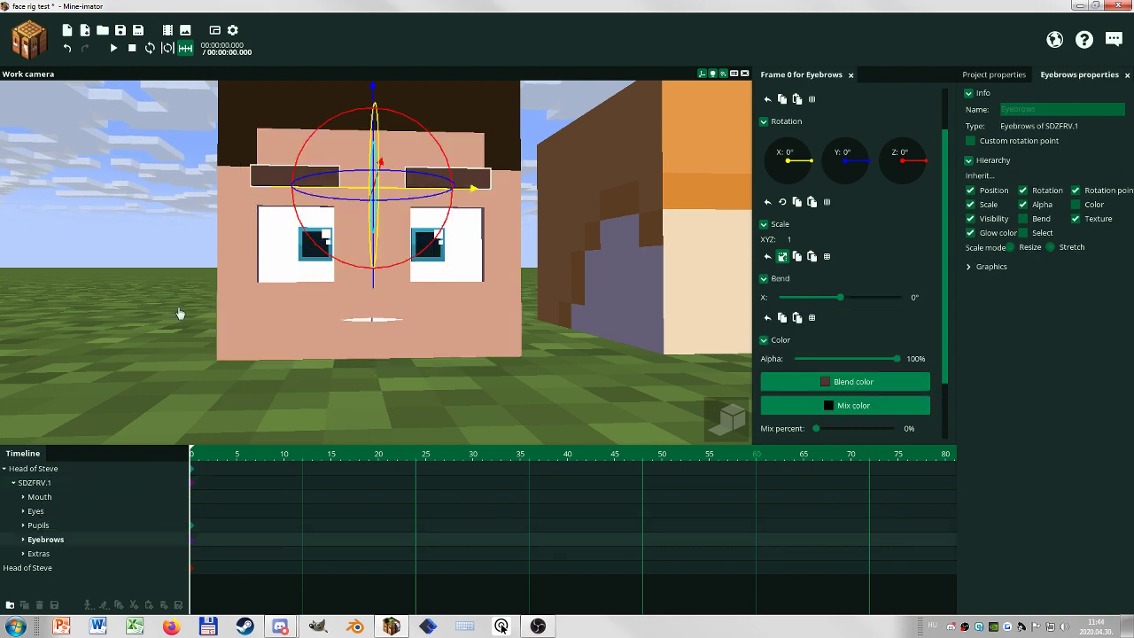
Unlink the scale axes of the rig's Mouth and open it with a Y scale of about 4.99
left_click(39, 497)
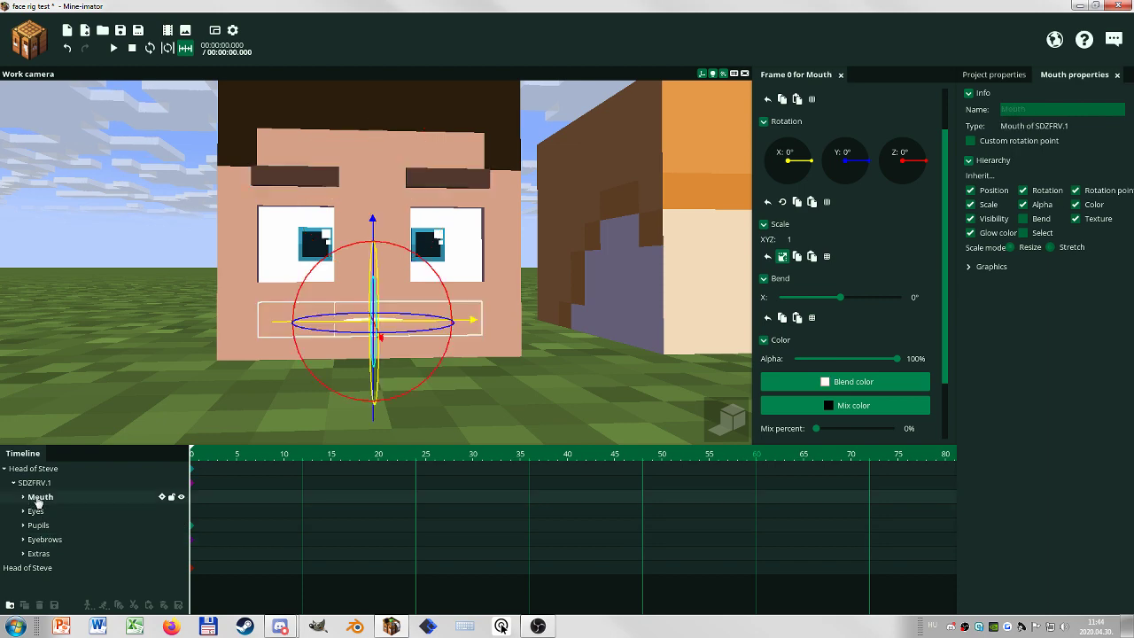
right_click_drag(261, 386, 253, 379)
mouse_move(254, 379)
left_mouse_down()
mouse_move(330, 387)
mouse_move(261, 387)
left_mouse_up()
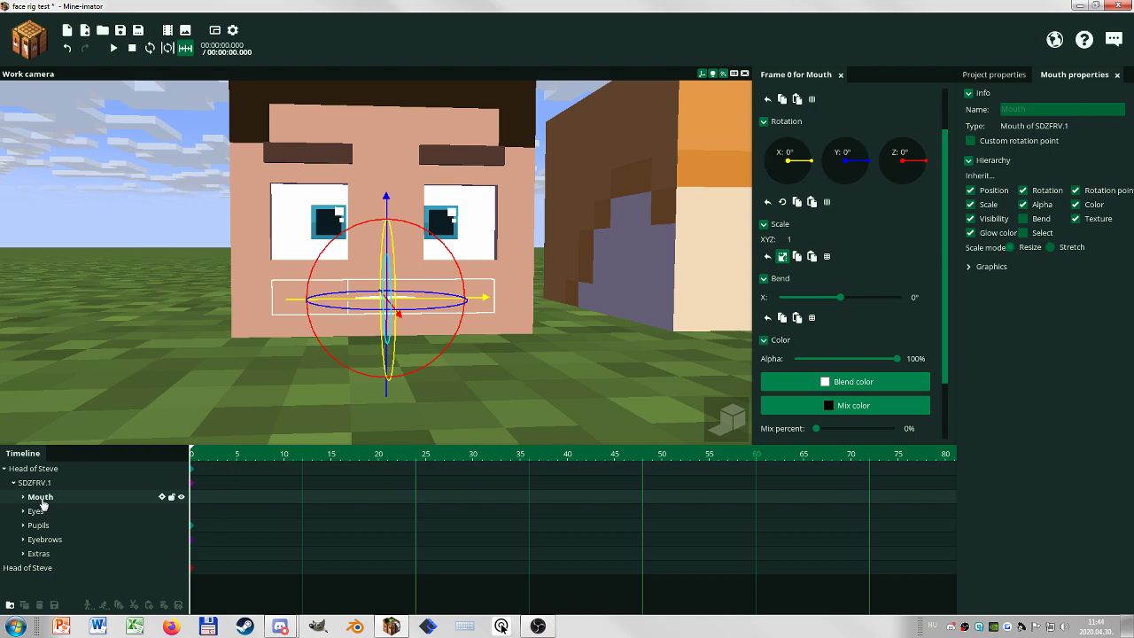
right_click_drag(222, 354, 212, 365)
scroll(220, 358, "up", 1)
mouse_move(220, 360)
left_mouse_down()
mouse_move(229, 349)
mouse_move(218, 347)
left_mouse_up()
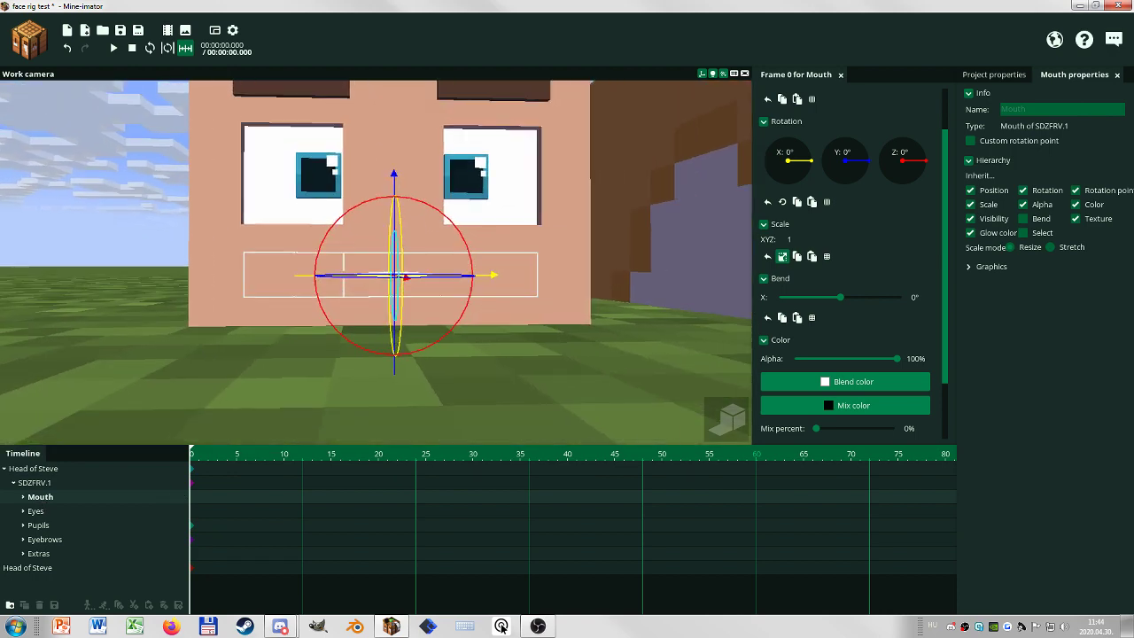
right_click_drag(223, 362, 228, 369)
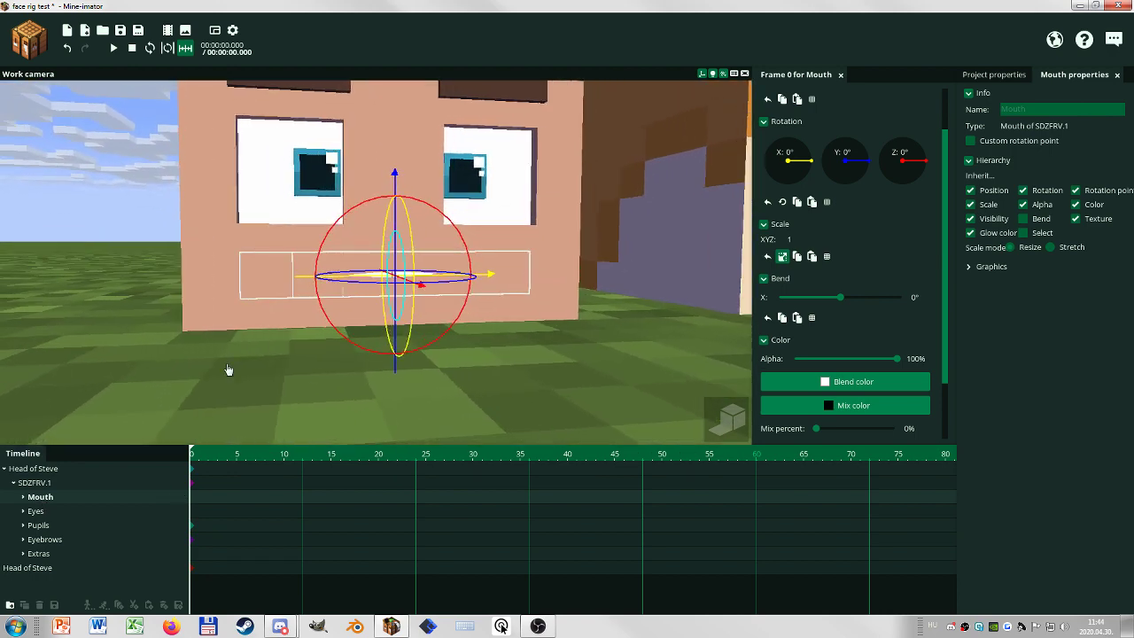
left_click(782, 258)
left_click_drag(795, 255, 736, 123)
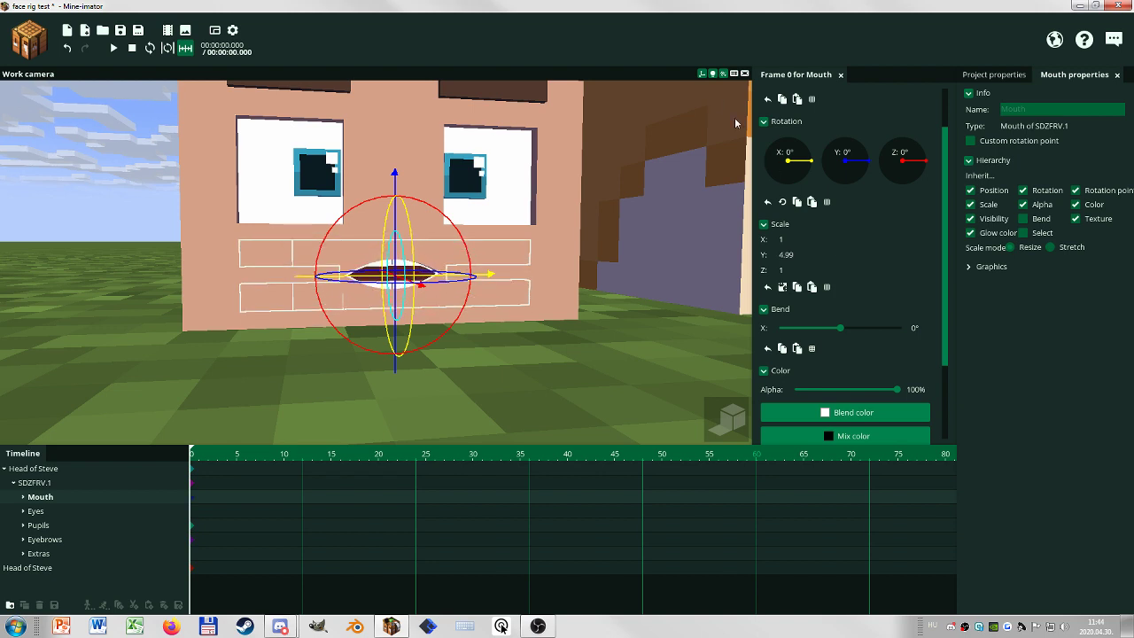
Hide the transform controls and shape the Mouth into an open smile with X scale 1.35, Y scale 4.94 and a 1.23° bend
left_click(702, 75)
left_click_drag(630, 176, 618, 157)
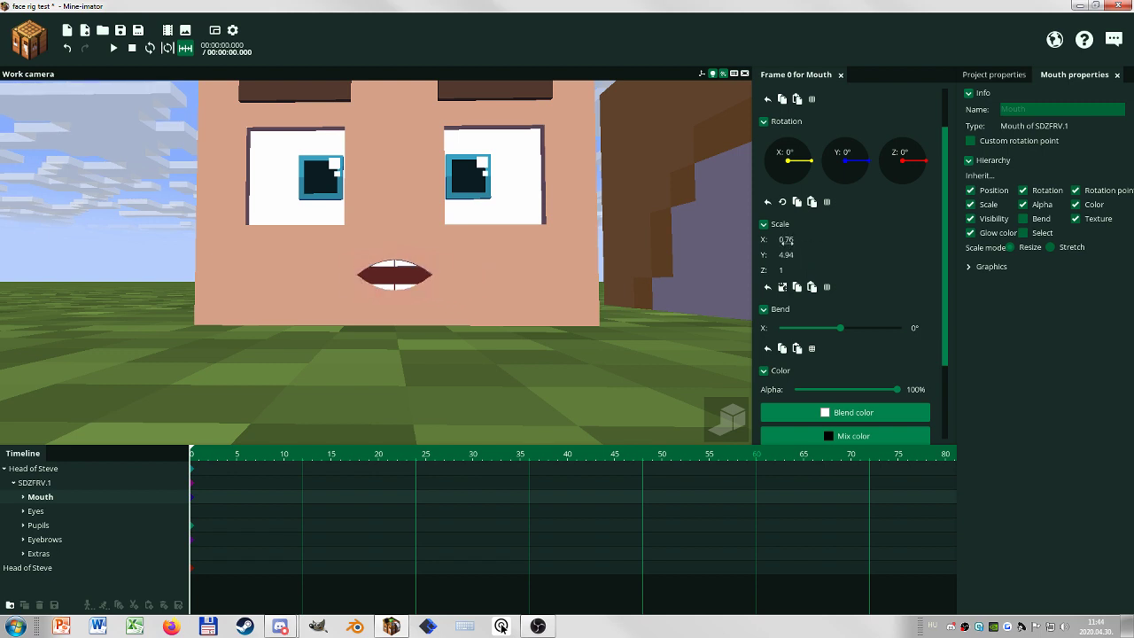
left_click_drag(842, 334, 879, 334)
mouse_move(567, 308)
right_mouse_down()
mouse_move(629, 306)
mouse_move(567, 310)
mouse_move(580, 306)
right_mouse_up()
key("w")
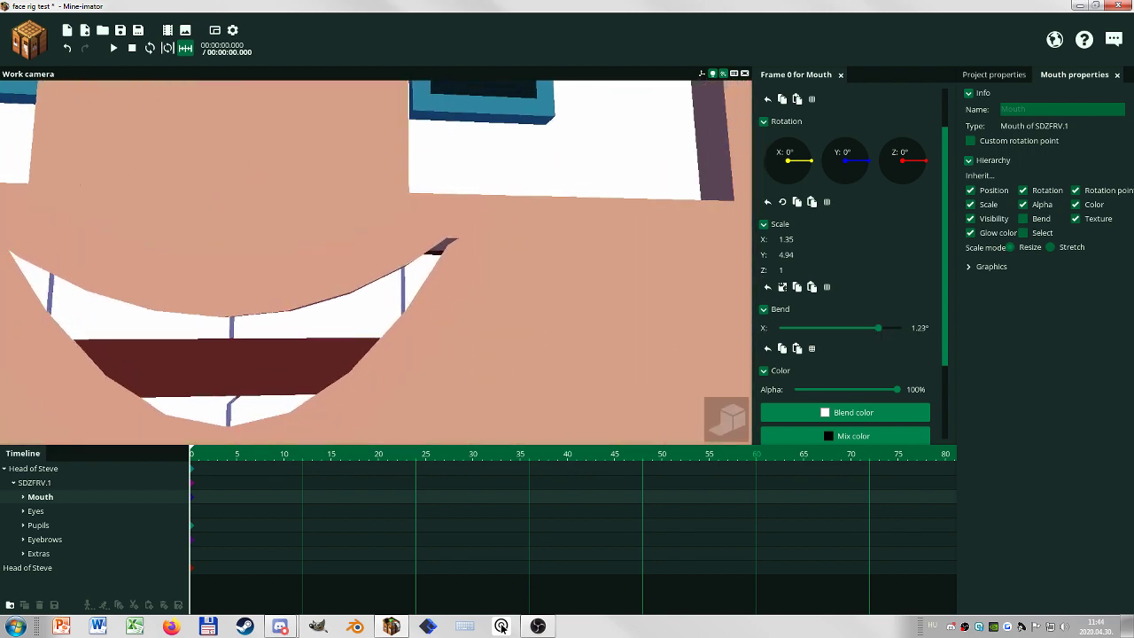
scroll(376, 266, "down", 6)
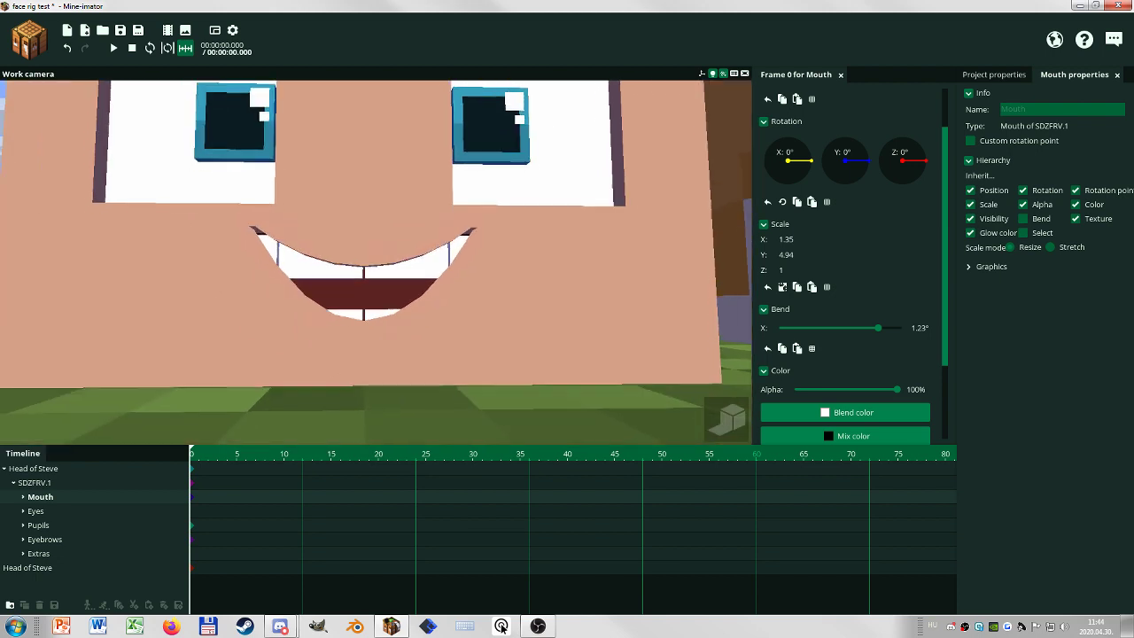
Soften the smile by setting the Mouth's bend to 0.69°, X scale to 1.52 and Y scale to 3.54
mouse_move(879, 332)
left_mouse_down()
mouse_move(852, 334)
mouse_move(864, 336)
left_mouse_up()
mouse_move(620, 319)
left_mouse_down()
mouse_move(559, 319)
mouse_move(612, 317)
left_mouse_up()
scroll(611, 318, "down", 2)
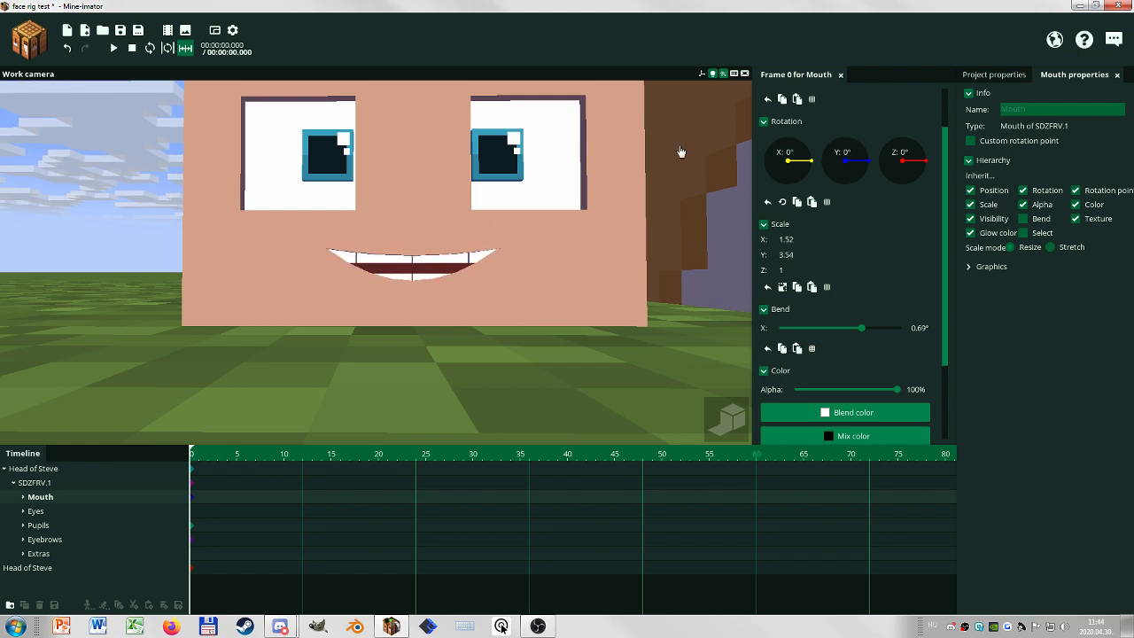
Show the transform controls, shift the Mouth sideways to X -0.81 and tilt it to a Z rotation of -6°
left_click(702, 73)
left_click_drag(513, 276, 489, 274)
left_click_drag(498, 373, 540, 297)
mouse_move(388, 372)
left_mouse_down()
mouse_move(391, 356)
mouse_move(391, 375)
left_mouse_up()
left_click_drag(470, 367, 474, 382)
left_click_drag(476, 281, 427, 316)
left_click(495, 390)
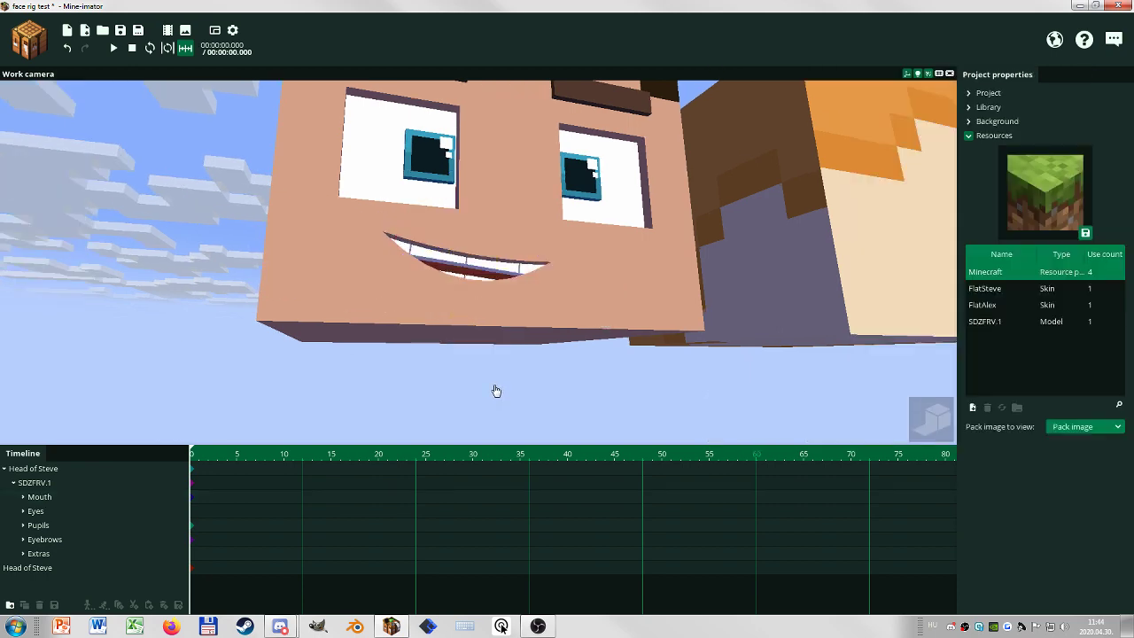
left_click_drag(494, 390, 462, 394)
scroll(461, 393, "down", 1)
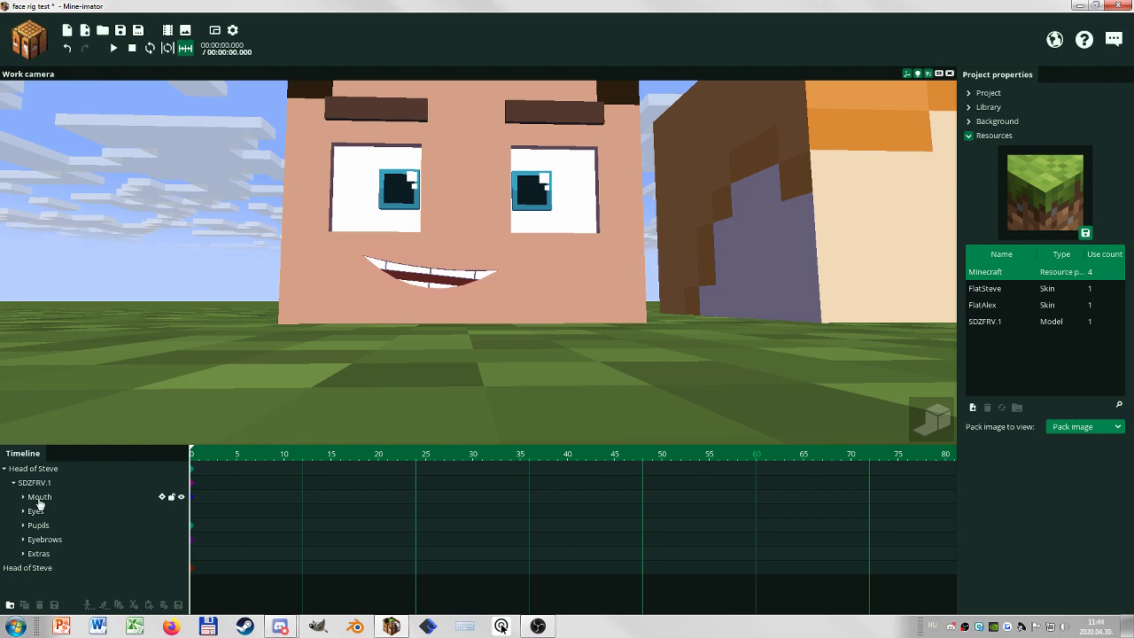
Reset the Mouth's position, rotation and bend to 0 and its X and Y scale to 1
left_click(39, 499)
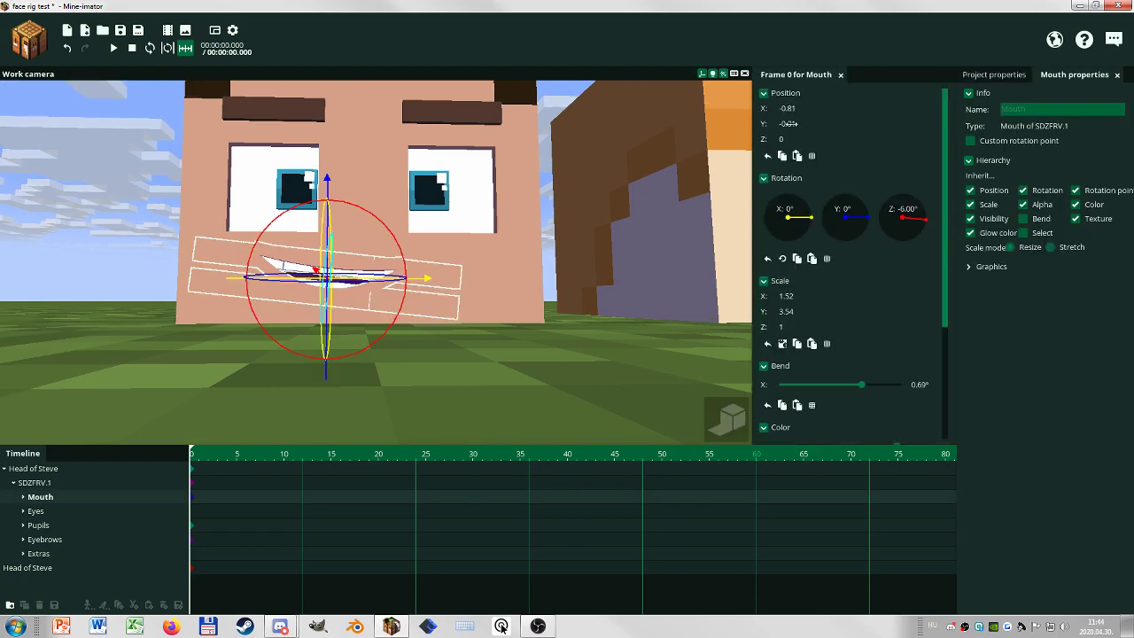
right_click(791, 124)
right_click(792, 110)
right_click(899, 221)
right_click(797, 310)
right_click(797, 297)
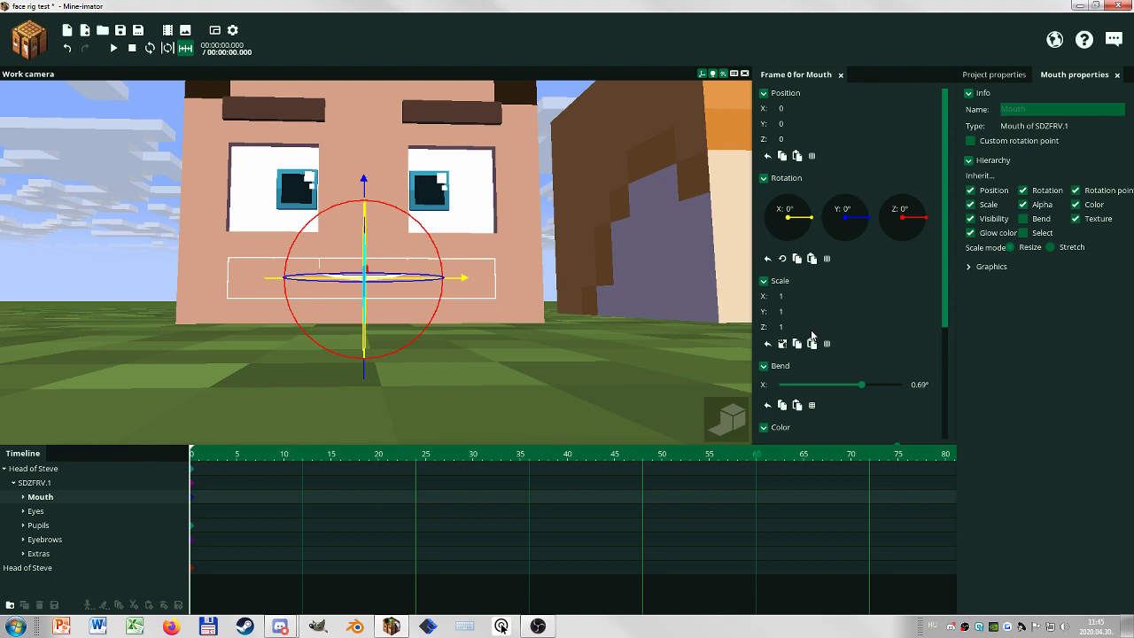
right_click(848, 385)
left_click(618, 360)
mouse_move(601, 365)
left_mouse_down()
mouse_move(667, 369)
mouse_move(612, 320)
mouse_move(597, 373)
left_mouse_up()
Expand the Mouth's parts, try bending its Right Side, and reset that bend to 0°
left_click(24, 497)
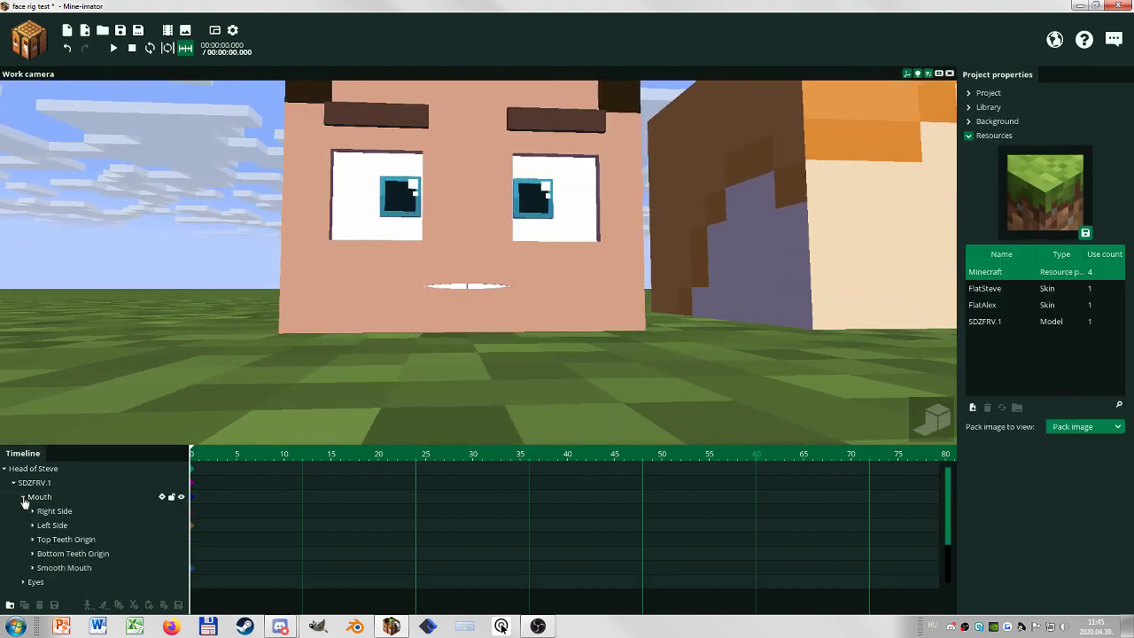
left_click(51, 523)
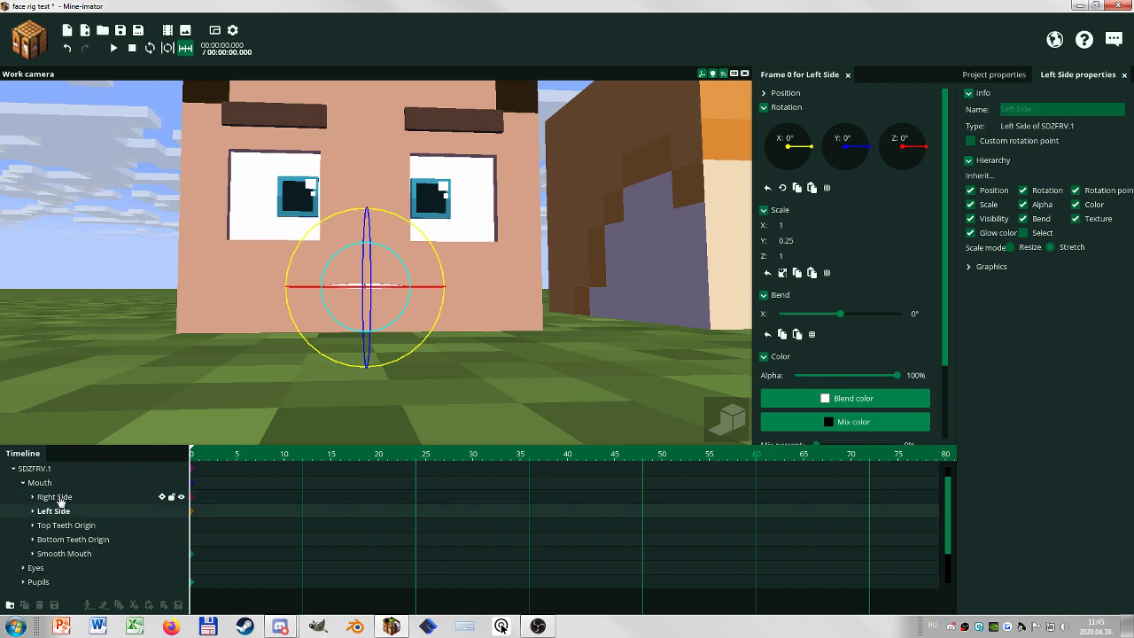
left_click(60, 500)
scroll(496, 368, "up", 1)
left_click_drag(496, 365, 496, 371)
scroll(478, 388, "up", 3)
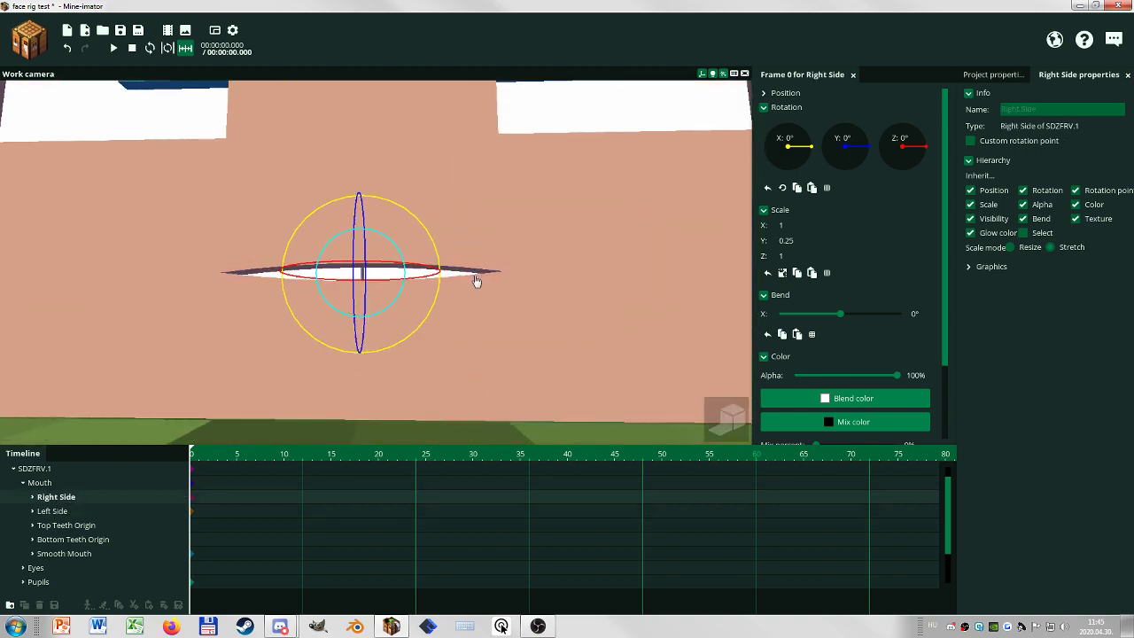
mouse_move(841, 317)
left_mouse_down()
mouse_move(878, 316)
mouse_move(767, 322)
mouse_move(906, 317)
mouse_move(831, 315)
left_mouse_up()
right_click(830, 315)
Examine the Mouth's side parts, the Top and Bottom Teeth Origin, and the Teeth Position part nested under each
left_click(53, 513)
left_click(52, 498)
left_click(50, 513)
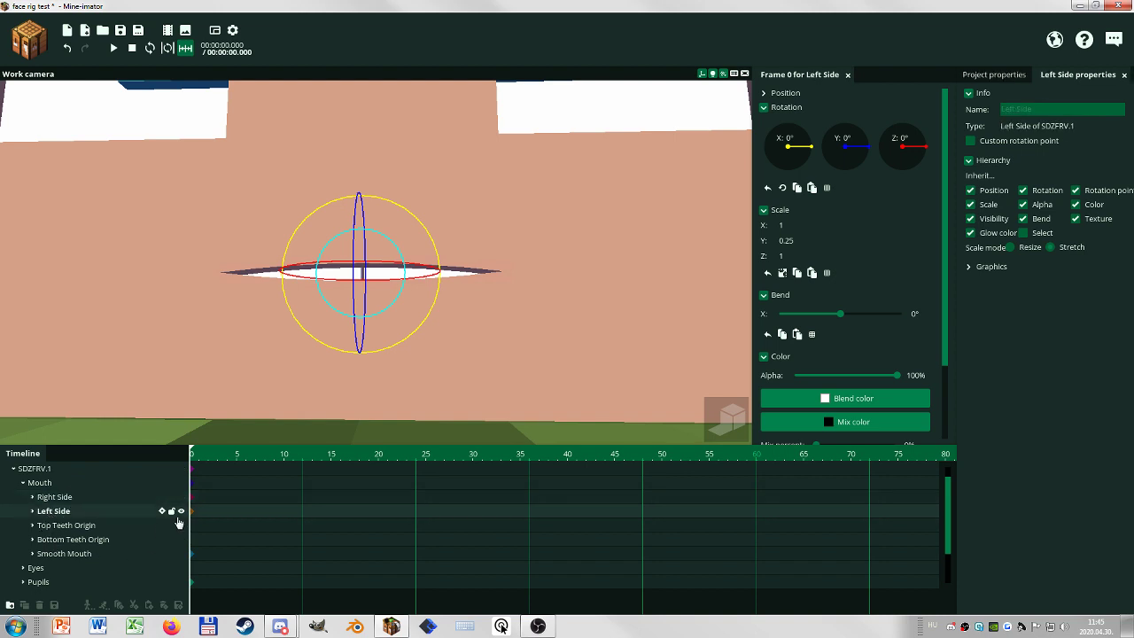
left_click(71, 528)
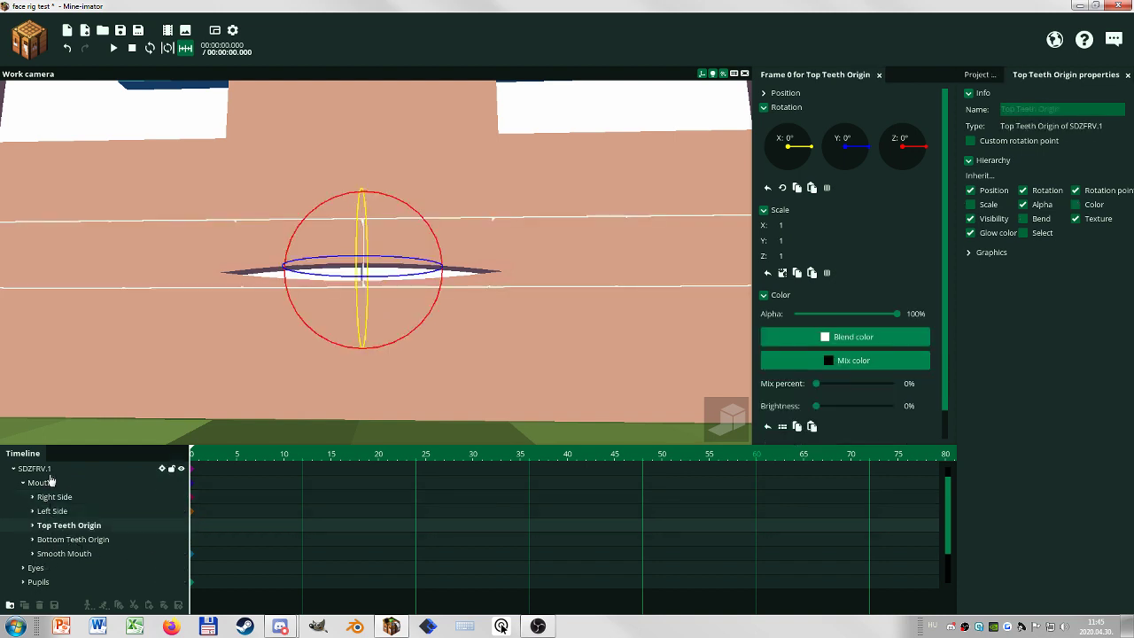
left_click(67, 540)
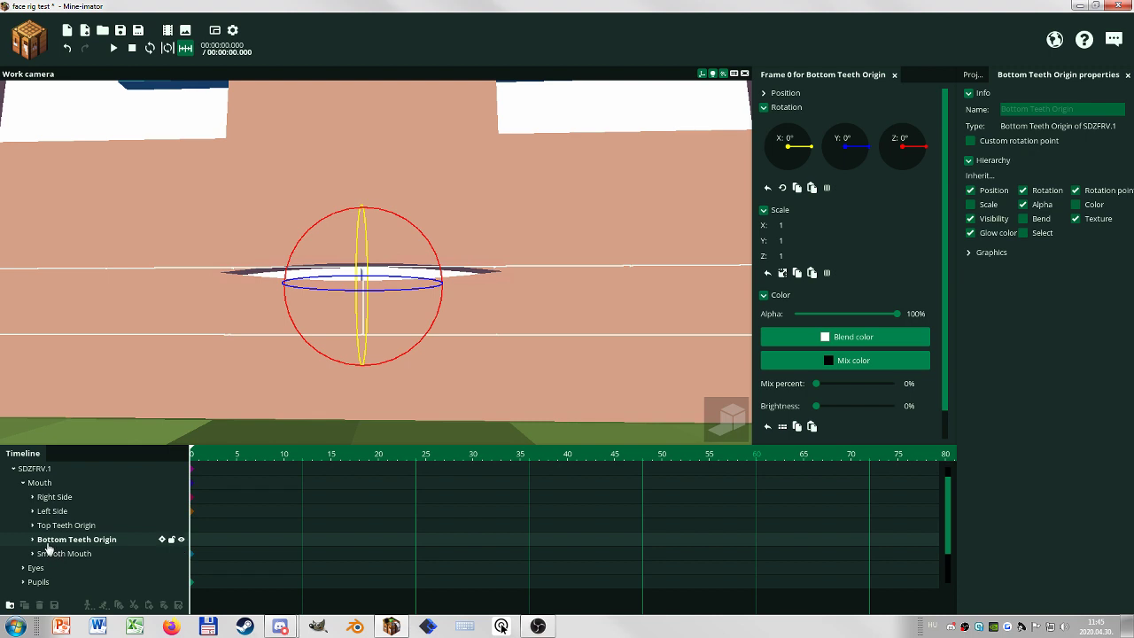
left_click(33, 539)
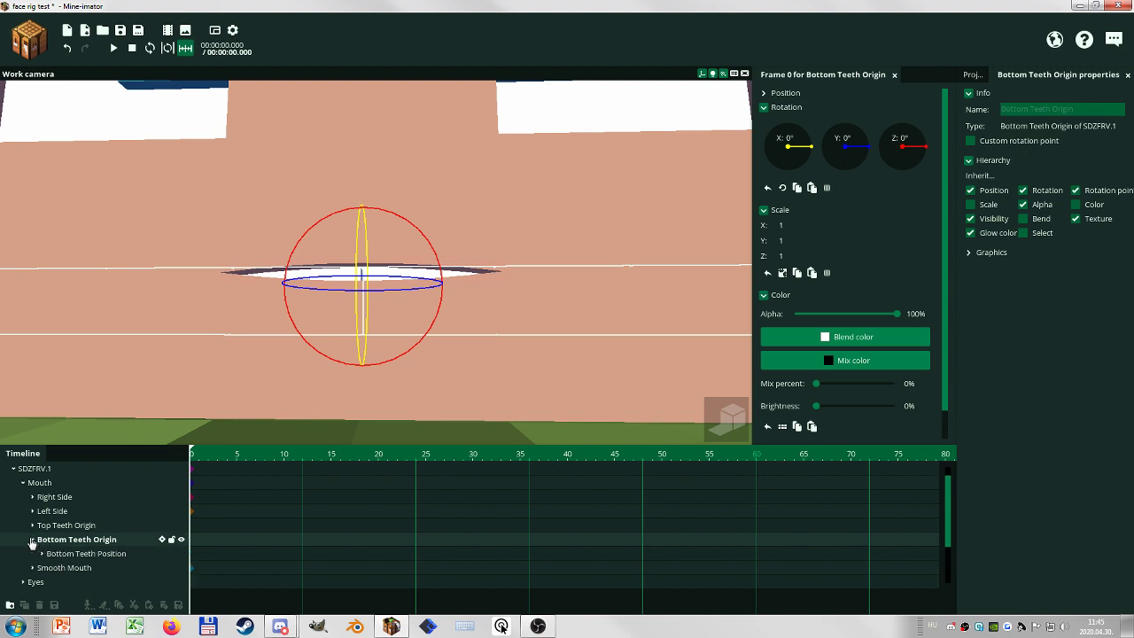
left_click(32, 525)
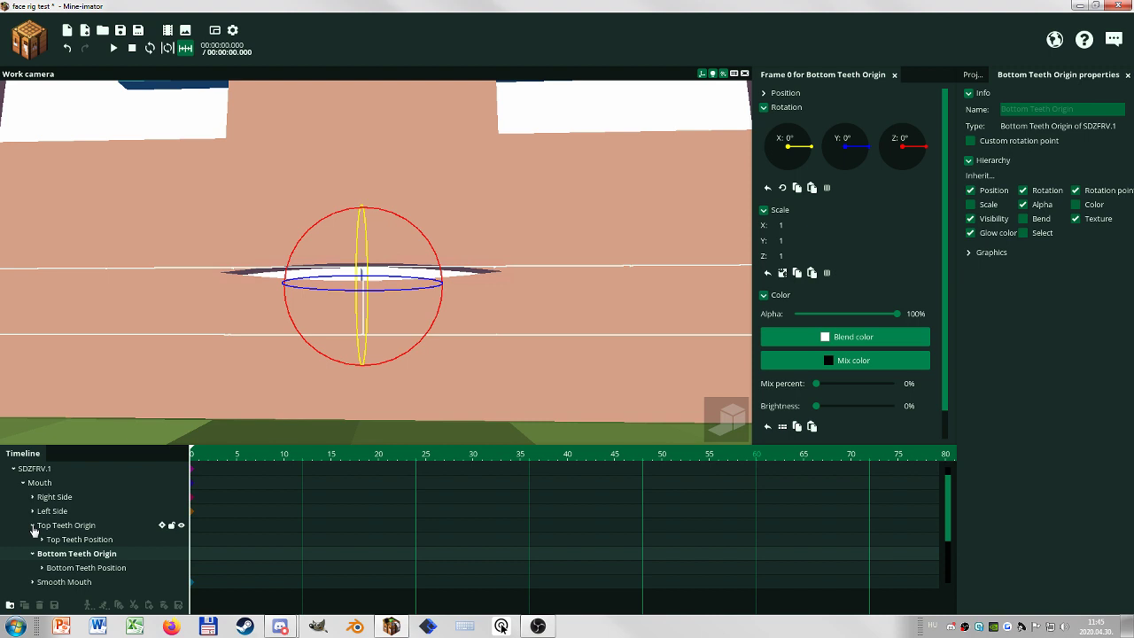
left_click(86, 540)
scroll(99, 543, "down", 1)
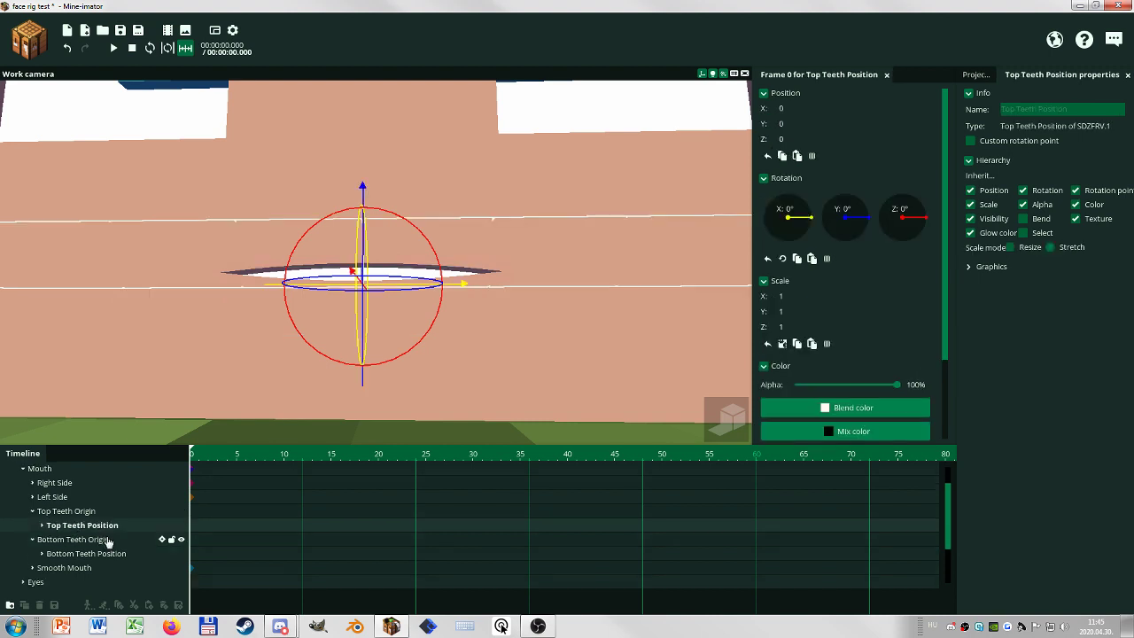
left_click(113, 554)
mouse_move(575, 413)
left_mouse_down()
mouse_move(575, 401)
mouse_move(574, 412)
left_mouse_up()
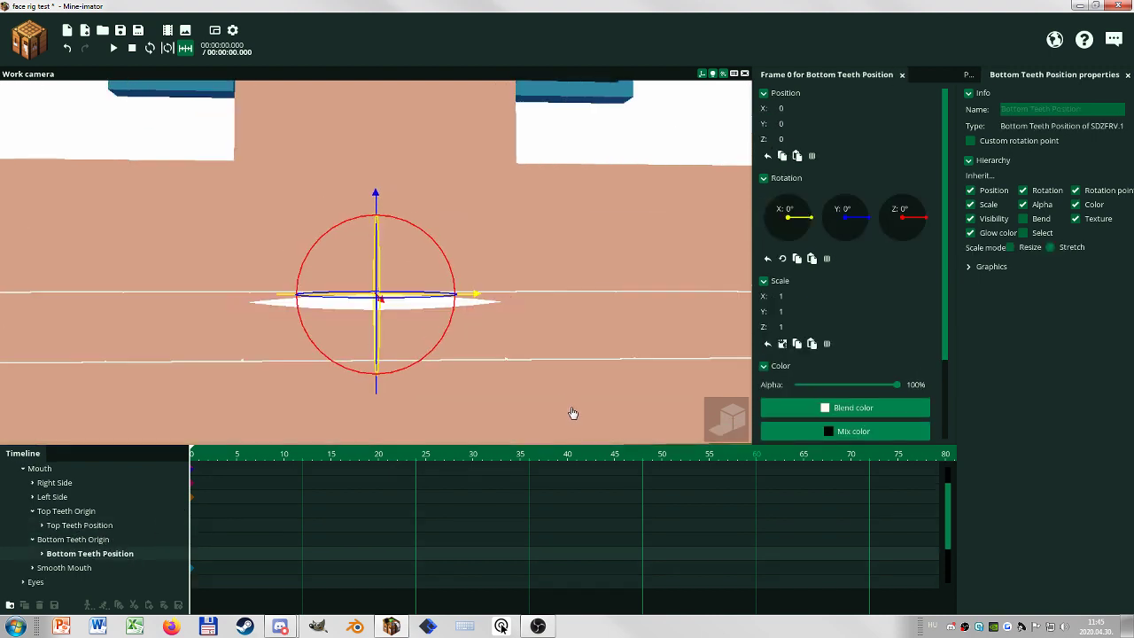
Open the Mouth with a Y scale of 5.08 and hide the transform controls
scroll(567, 396, "down", 3)
left_click(40, 468)
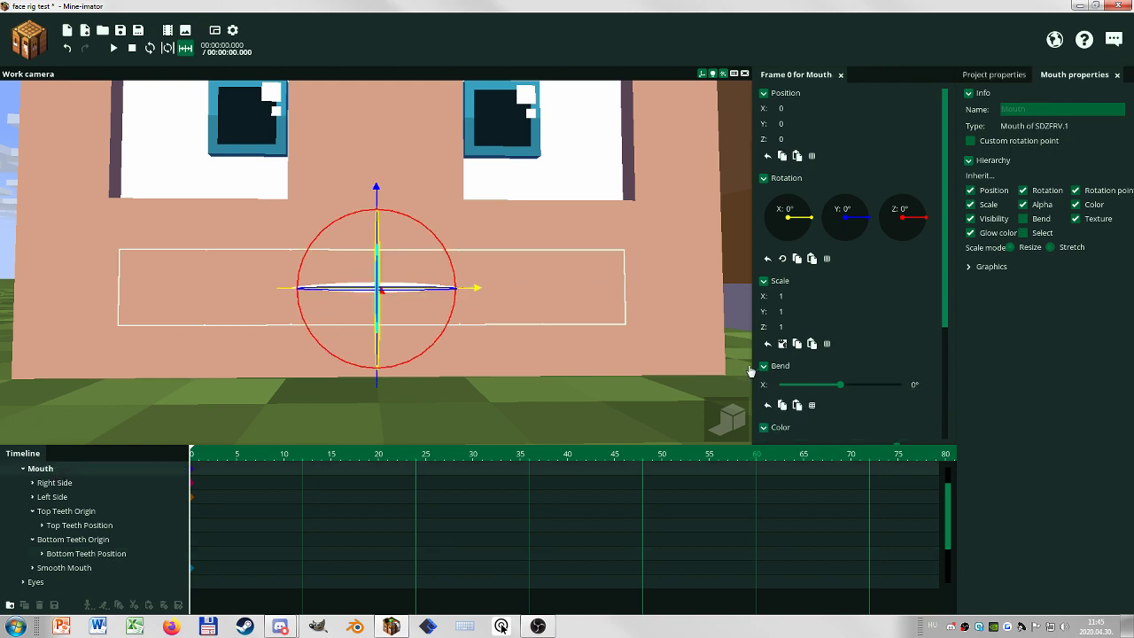
left_click_drag(788, 317, 840, 313)
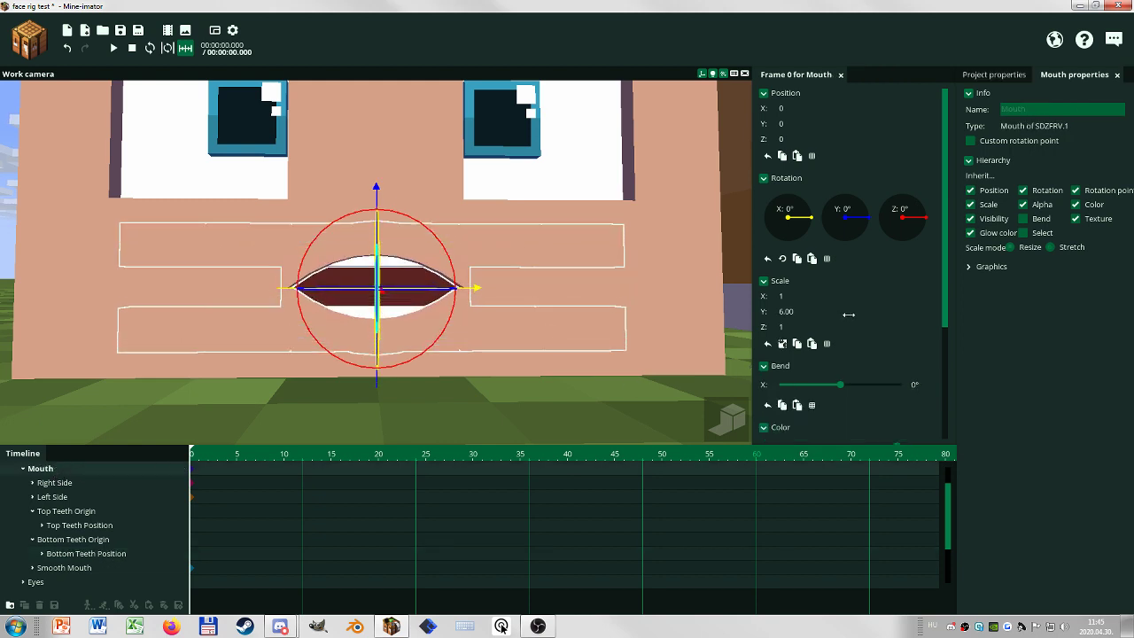
left_click_drag(849, 314, 483, 272)
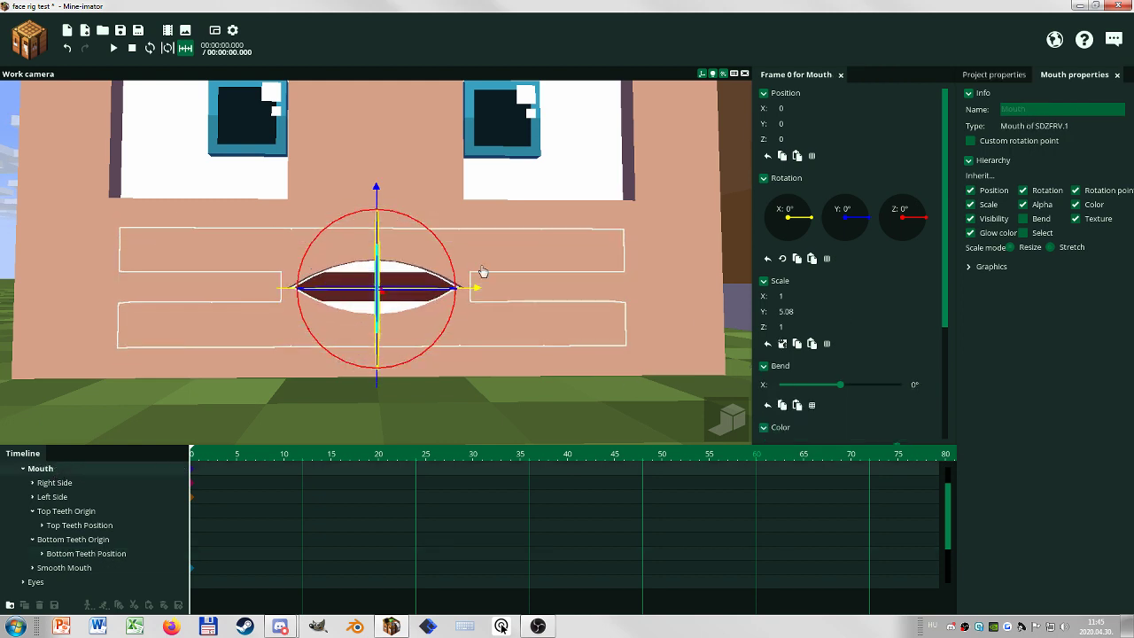
middle_click_drag(478, 411, 545, 320)
left_click(701, 74)
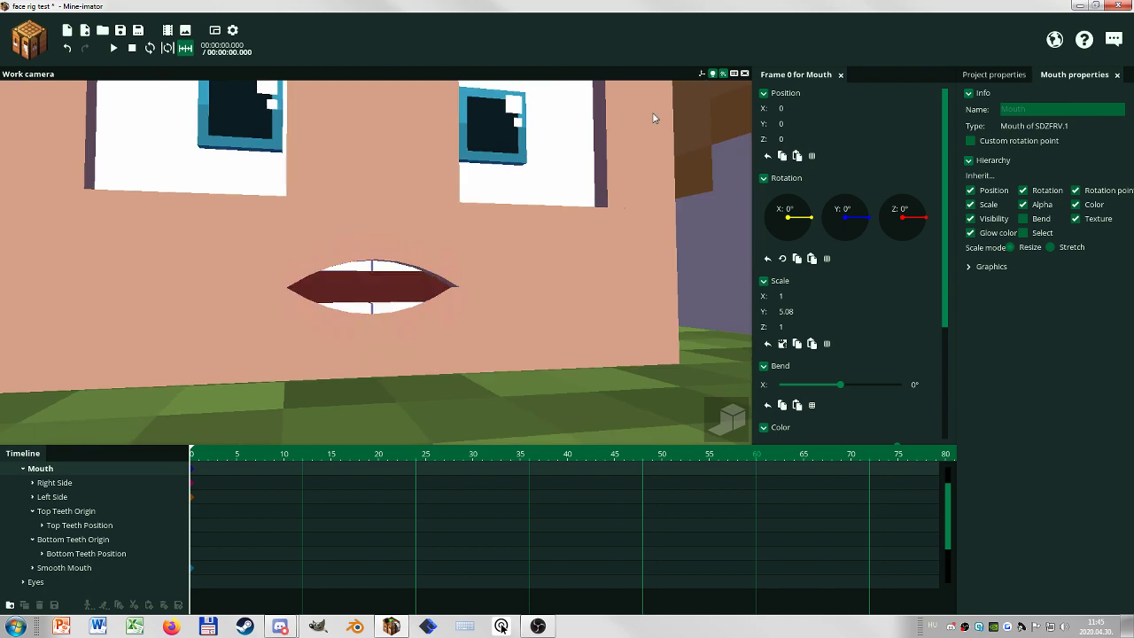
Try lowering the Top Teeth Origin, set the Mouth's Y scale to 4.37, and return the teeth origin to Y 0
left_click(93, 511)
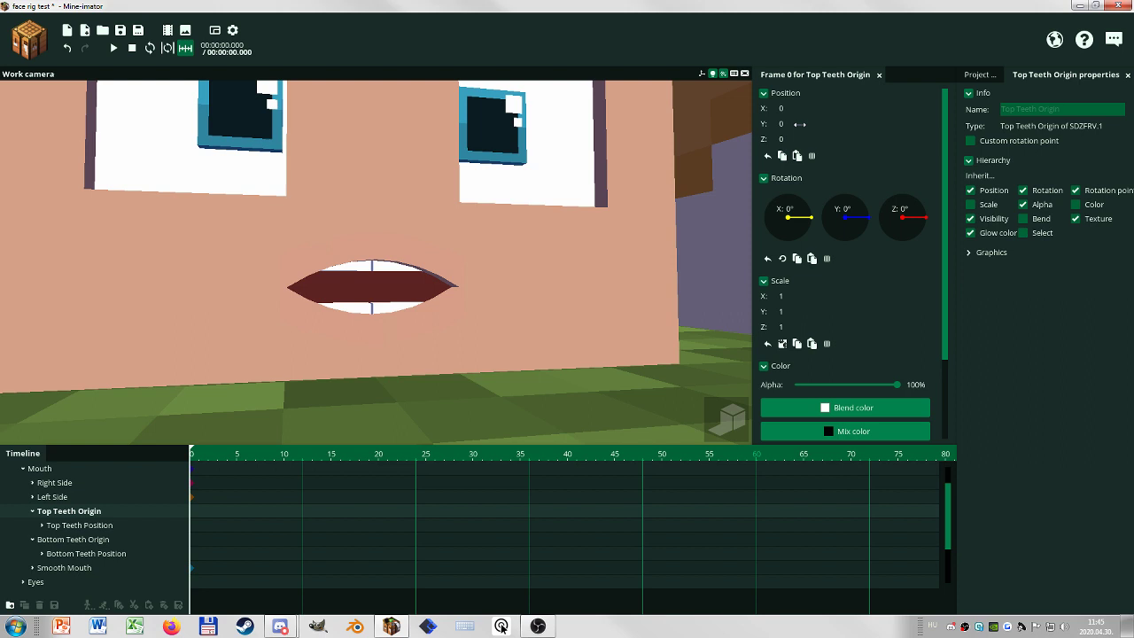
left_click_drag(800, 124, 798, 125)
left_click(41, 469)
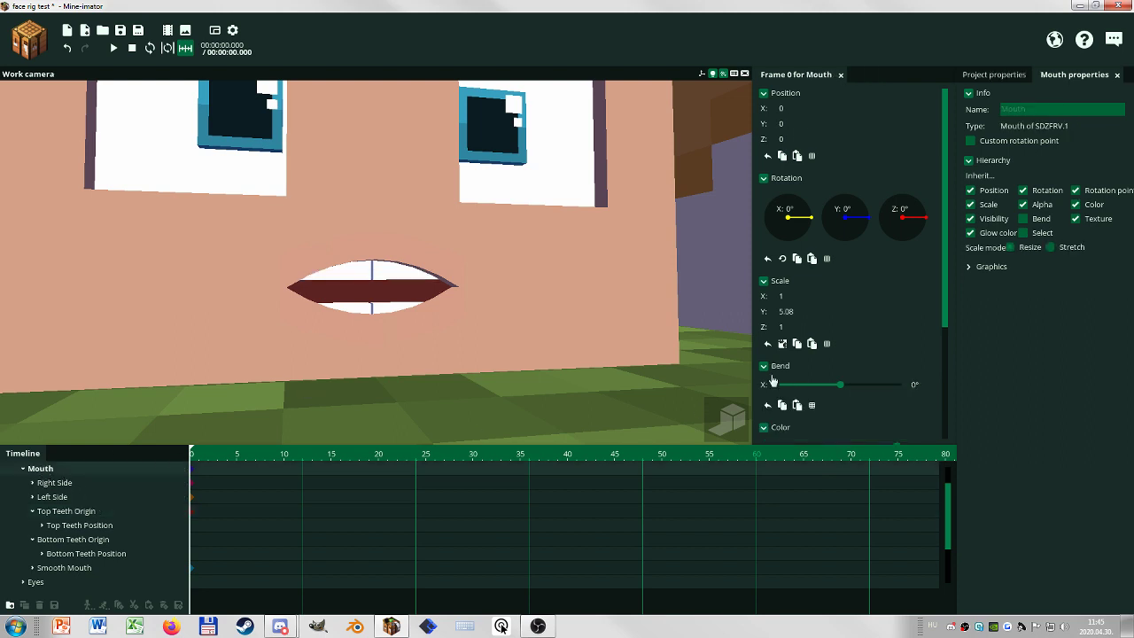
mouse_move(802, 312)
left_mouse_down()
mouse_move(791, 313)
mouse_move(844, 314)
mouse_move(803, 321)
left_mouse_up()
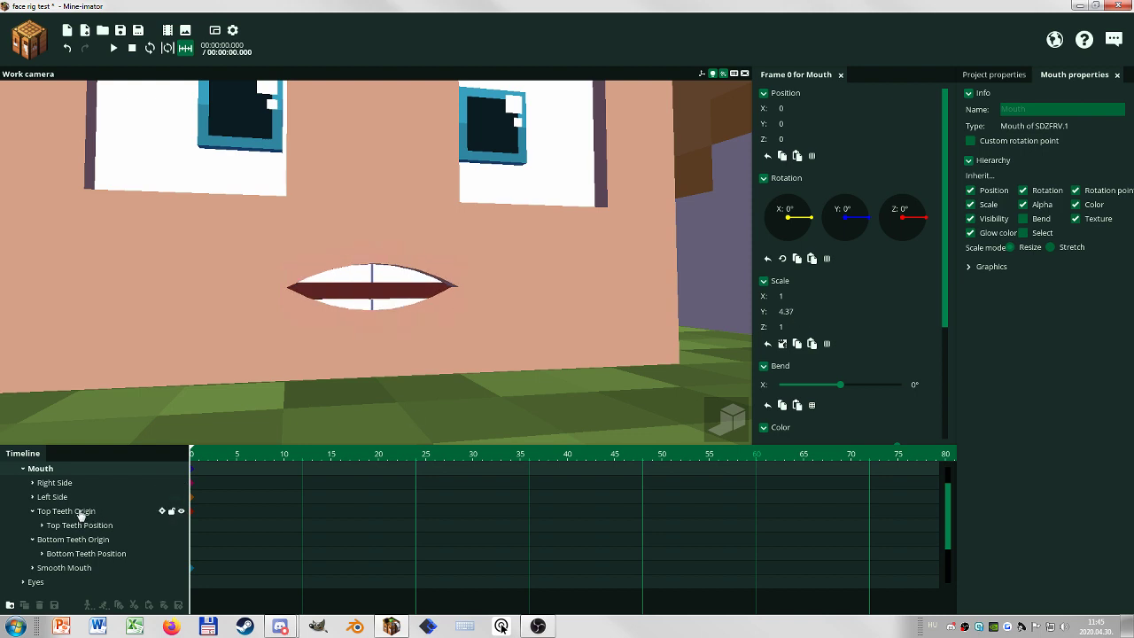
left_click(80, 512)
left_click_drag(798, 127, 803, 128)
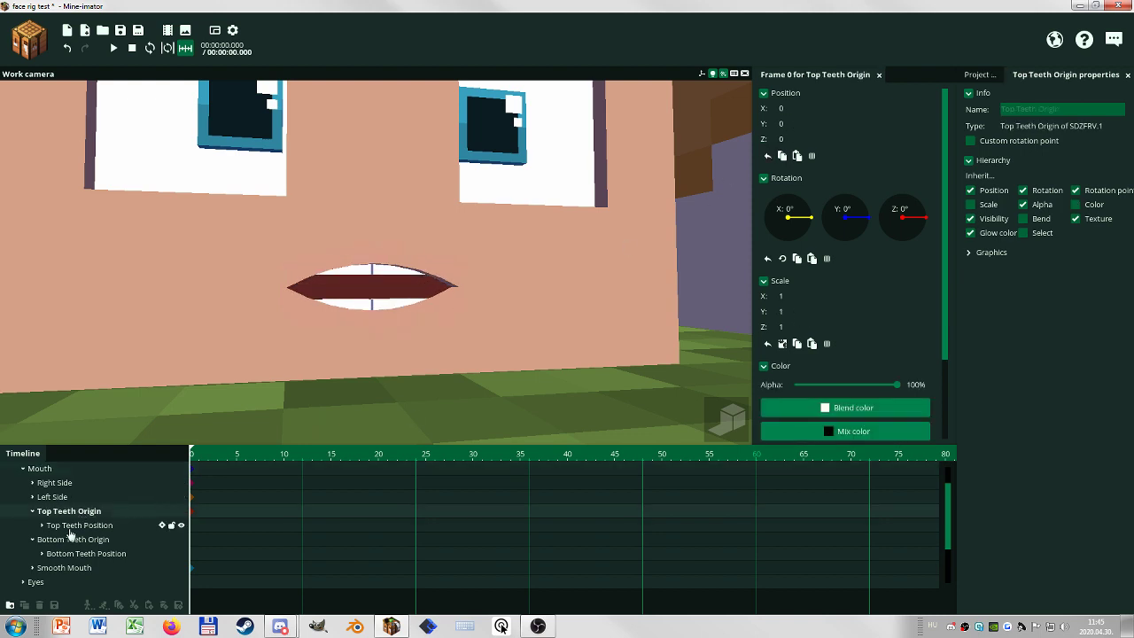
Try lowering the Top Teeth Position and changing the Mouth's Y scale, and return the teeth position to Y 0
left_click(71, 528)
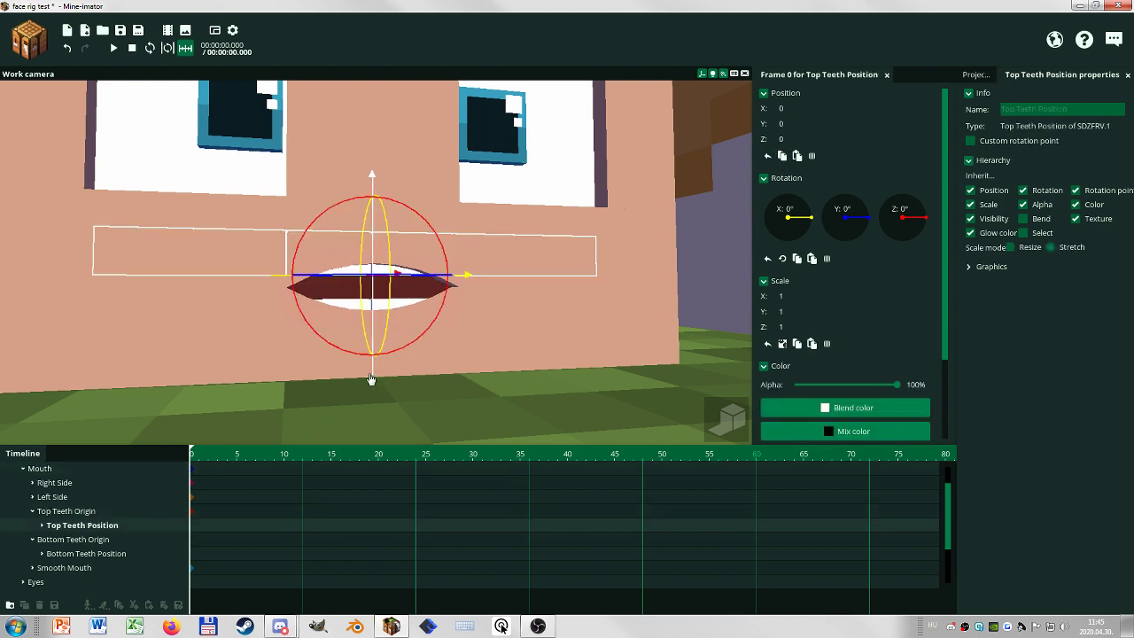
left_click_drag(371, 380, 371, 395)
left_click(67, 470)
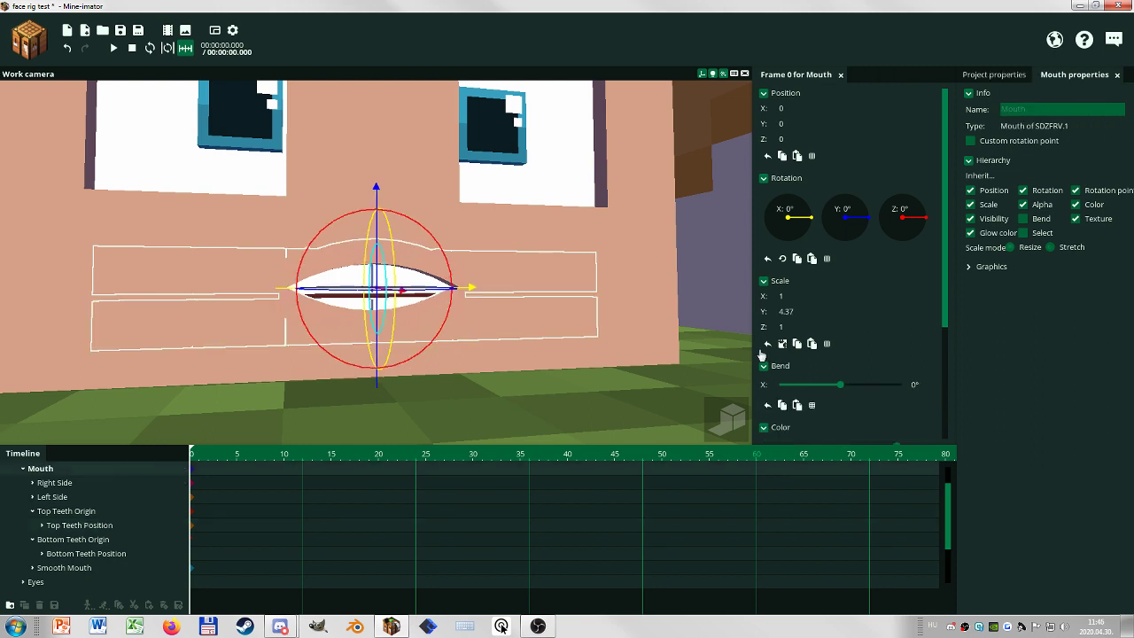
left_click_drag(772, 312, 807, 310)
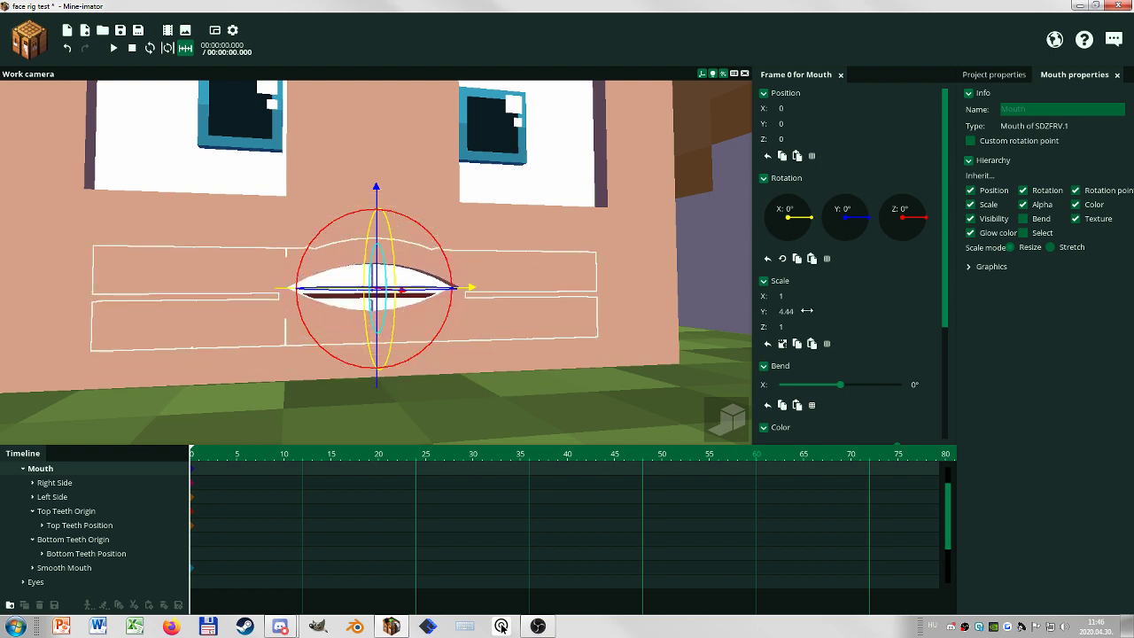
left_click(96, 527)
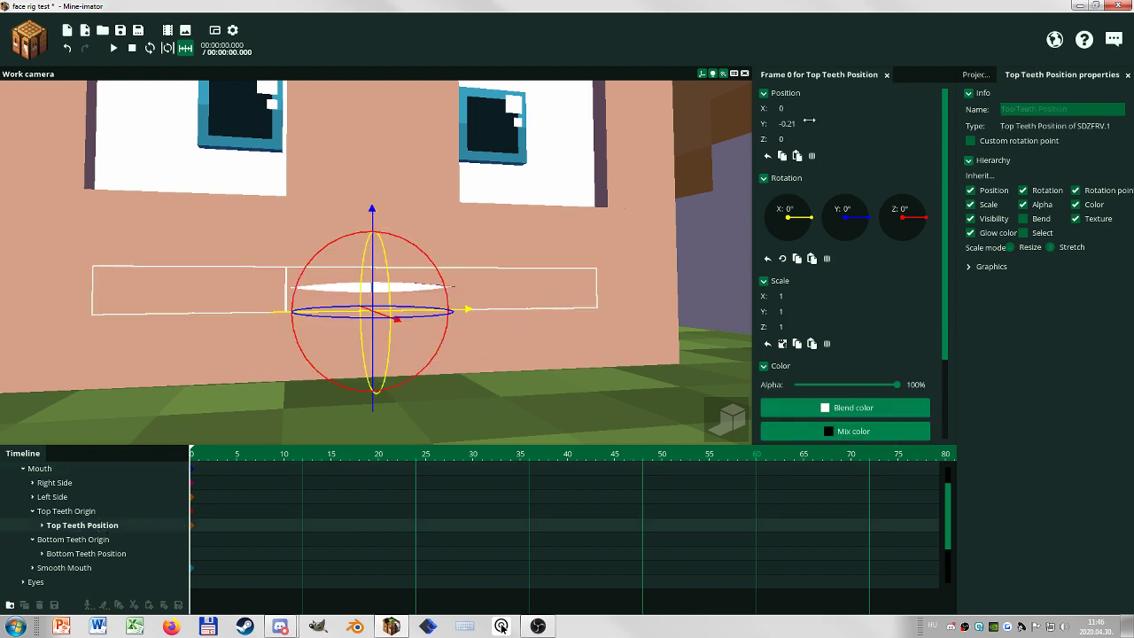
right_click(809, 120)
left_click_drag(581, 356, 550, 361)
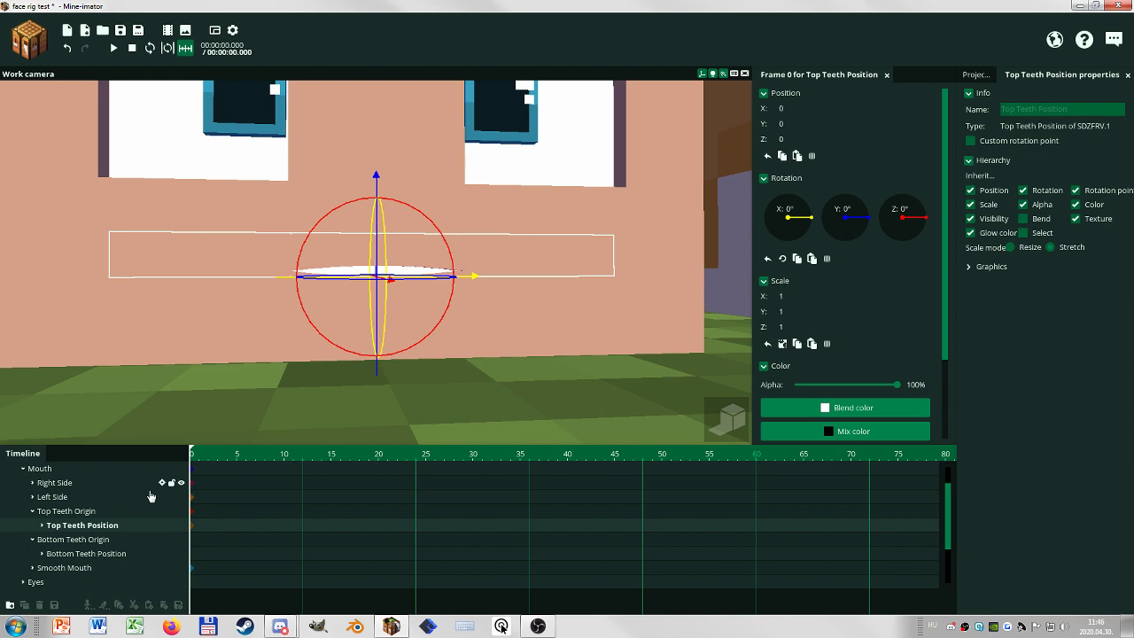
Widen and open the Mouth with scale X 1.76 and Y 5.73, and hide its transform controls
left_click(40, 469)
left_click_drag(786, 311, 806, 299)
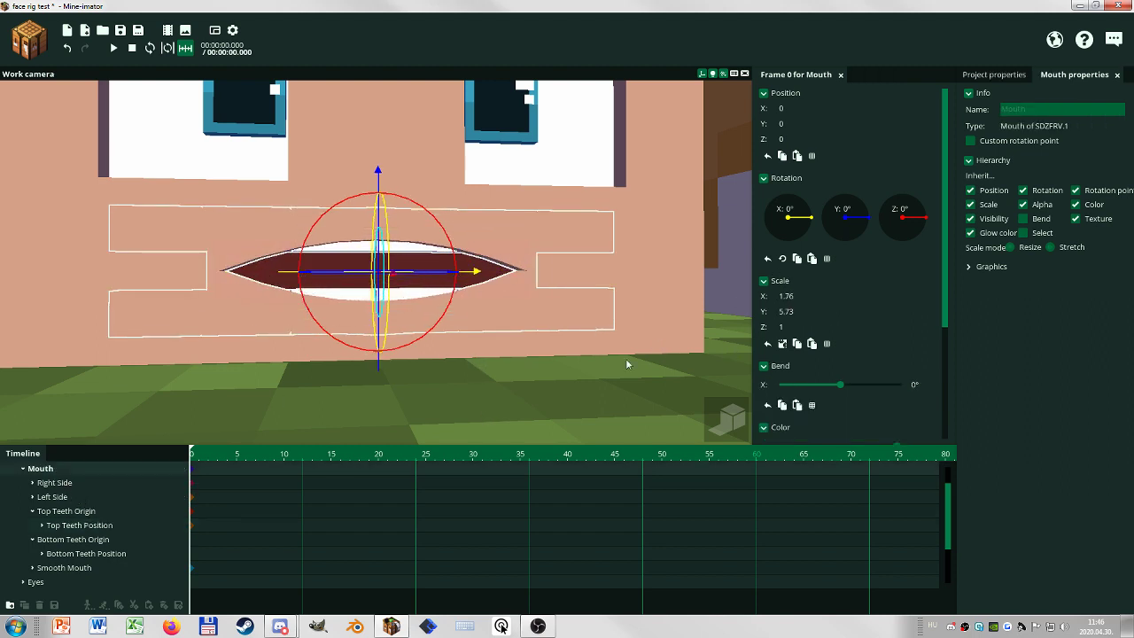
left_click(627, 364)
left_click_drag(514, 395, 521, 375)
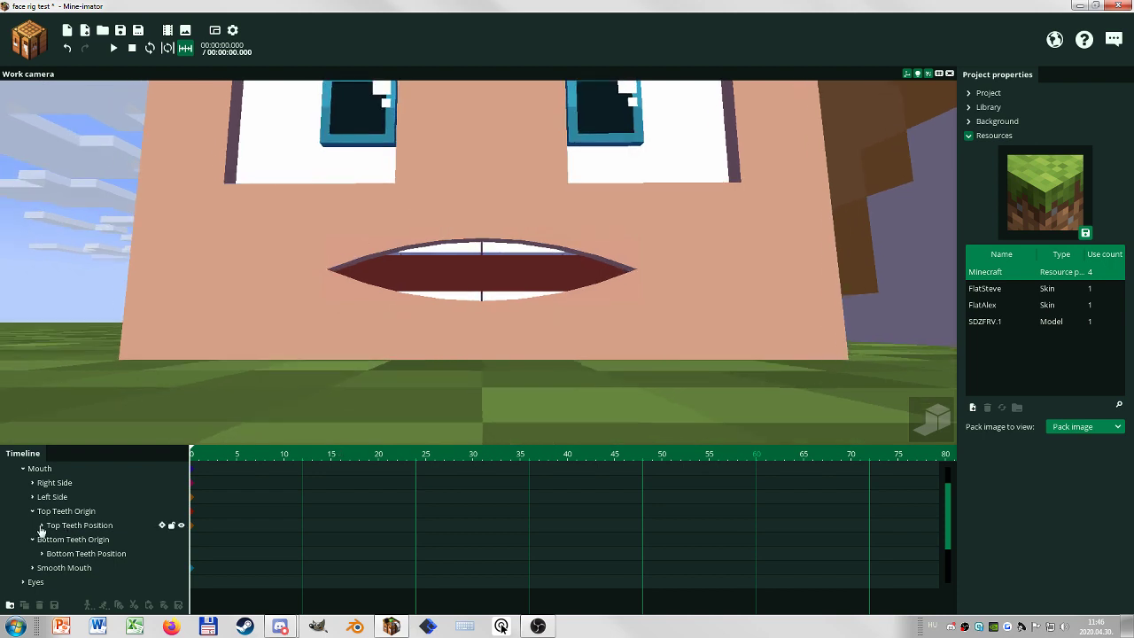
Expand the Top and Bottom Teeth Position parts and locate their Top Gaps and Bottom Gaps toggles
left_click(42, 527)
left_click(43, 568)
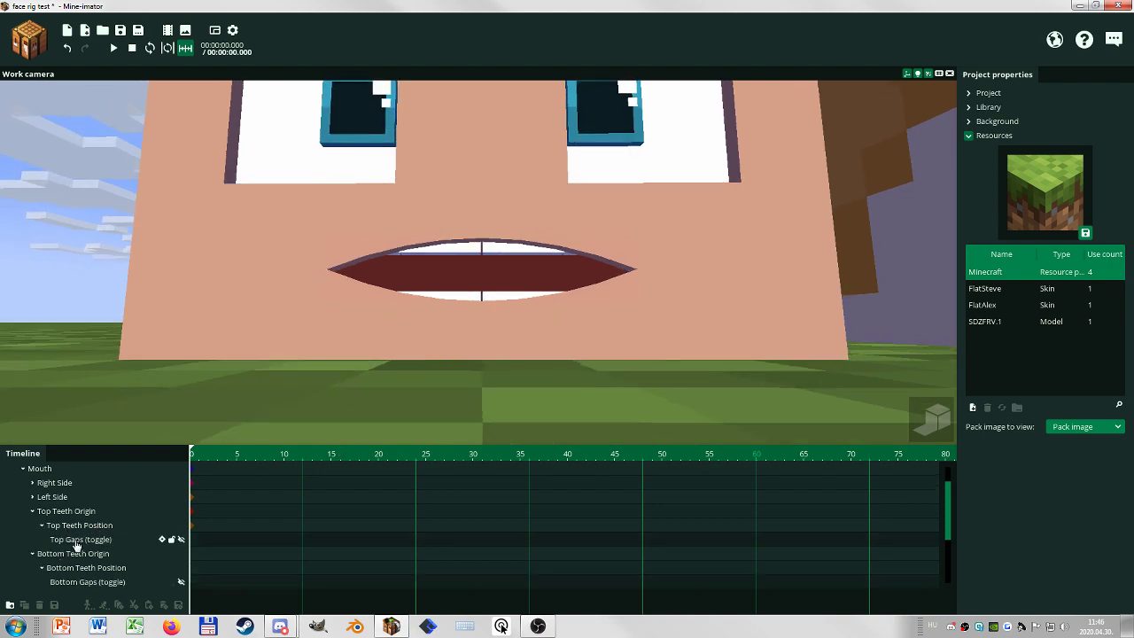
left_click(76, 542)
scroll(85, 502, "down", 1)
left_click(84, 541)
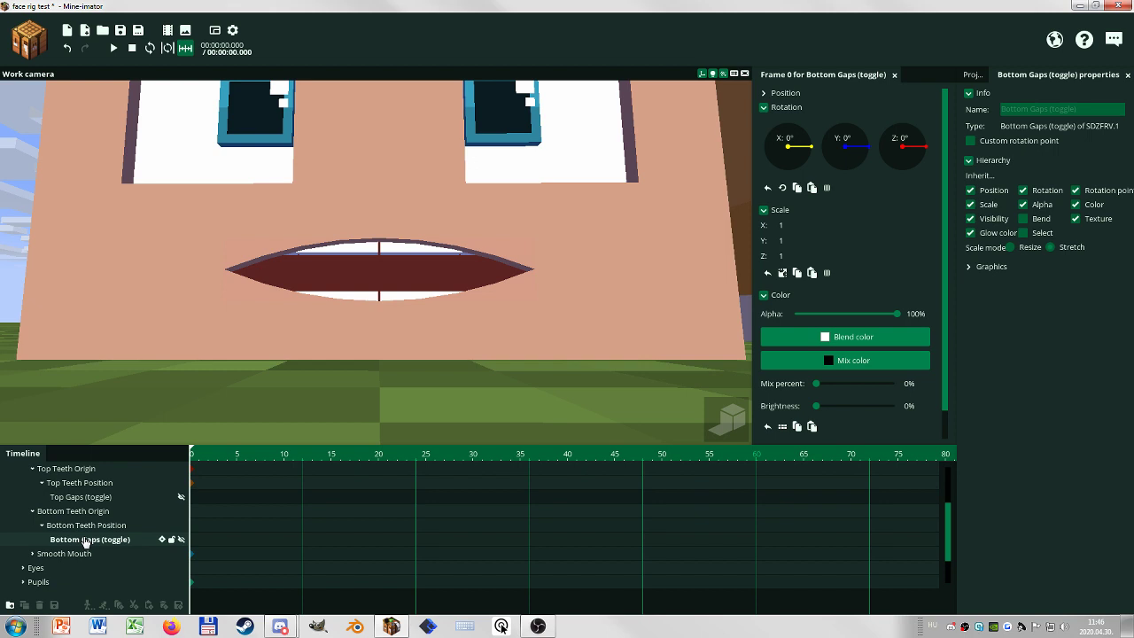
Try switching on the visibility of Top Gaps and Bottom Gaps, and switch both off again
left_click(180, 497)
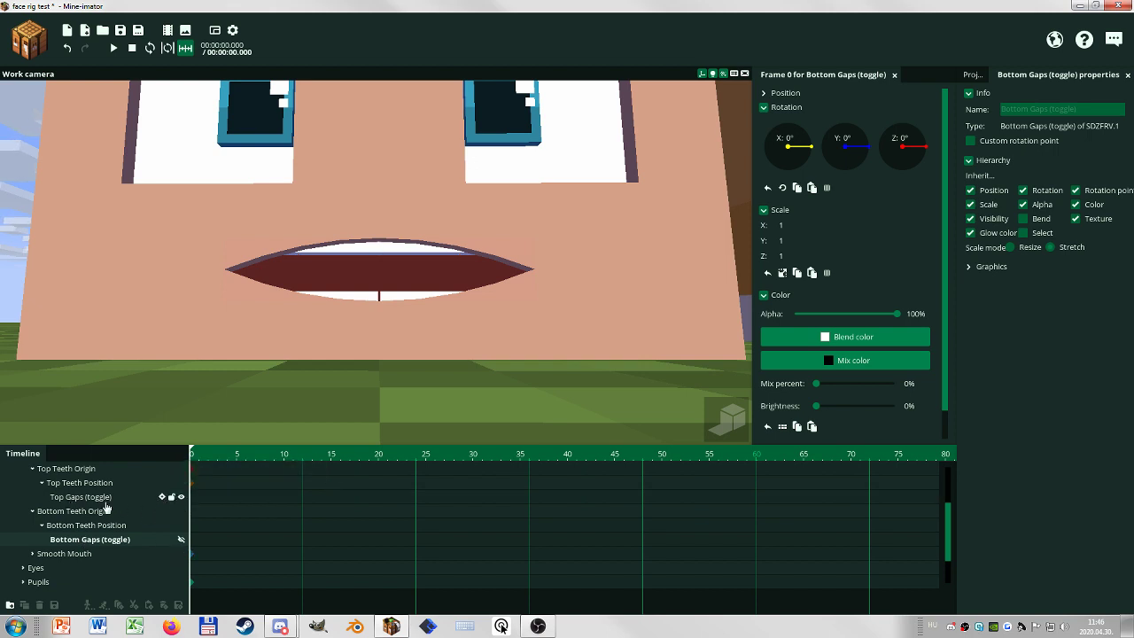
left_click(80, 498)
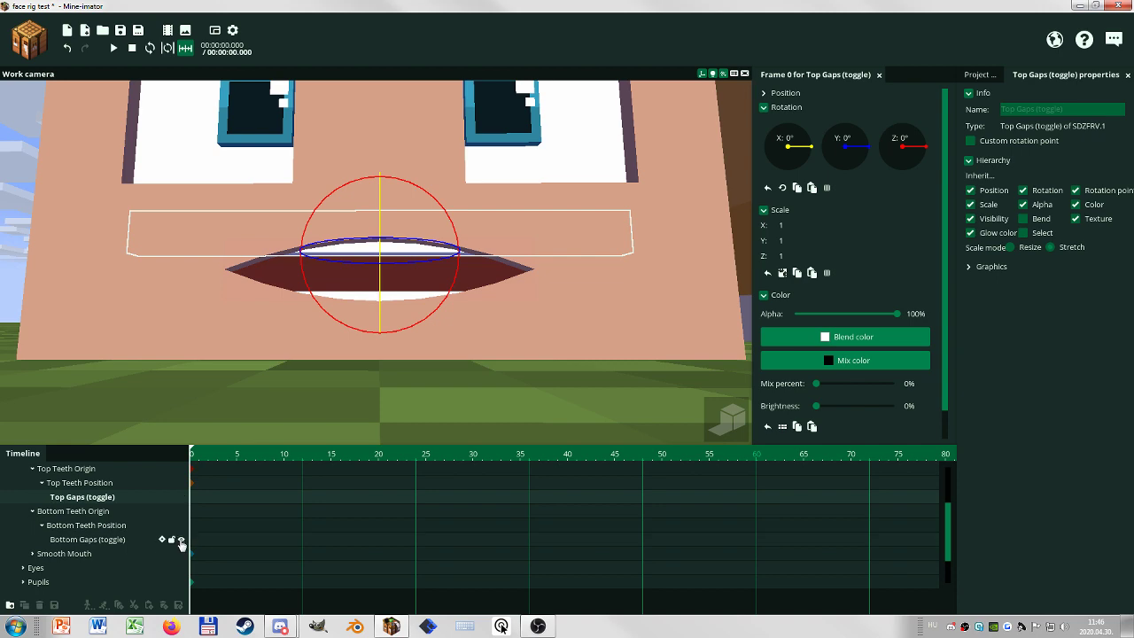
left_click(390, 415)
mouse_move(395, 425)
left_mouse_down()
mouse_move(358, 350)
mouse_move(377, 359)
mouse_move(392, 423)
left_mouse_up()
left_click(182, 542)
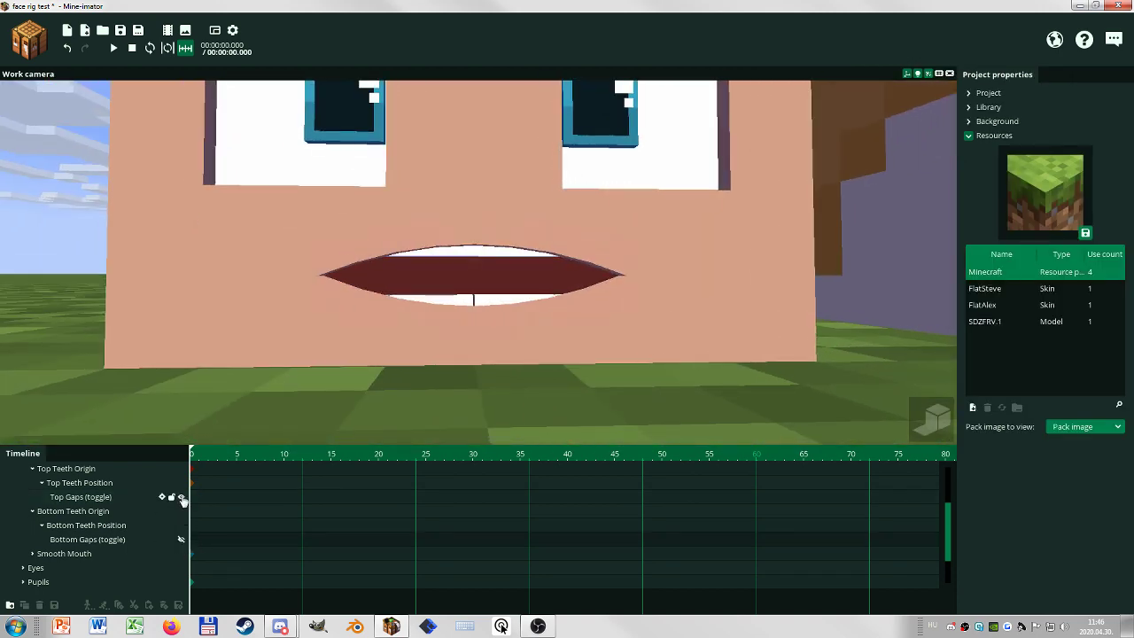
left_click(182, 498)
Collapse the Top and Bottom Teeth Origin groups together with their nested Teeth Position parts
left_click(42, 483)
left_click(41, 511)
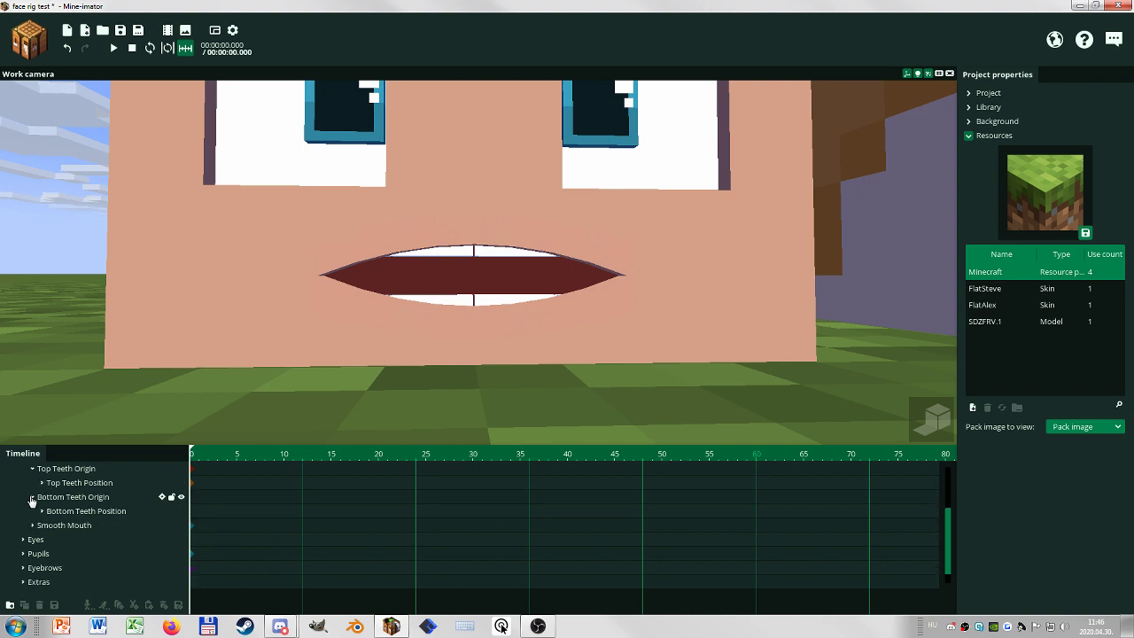
left_click(32, 497)
left_click(31, 469)
Select Smooth Mouth, try bending it, and reset its bend to 0°
left_click(55, 511)
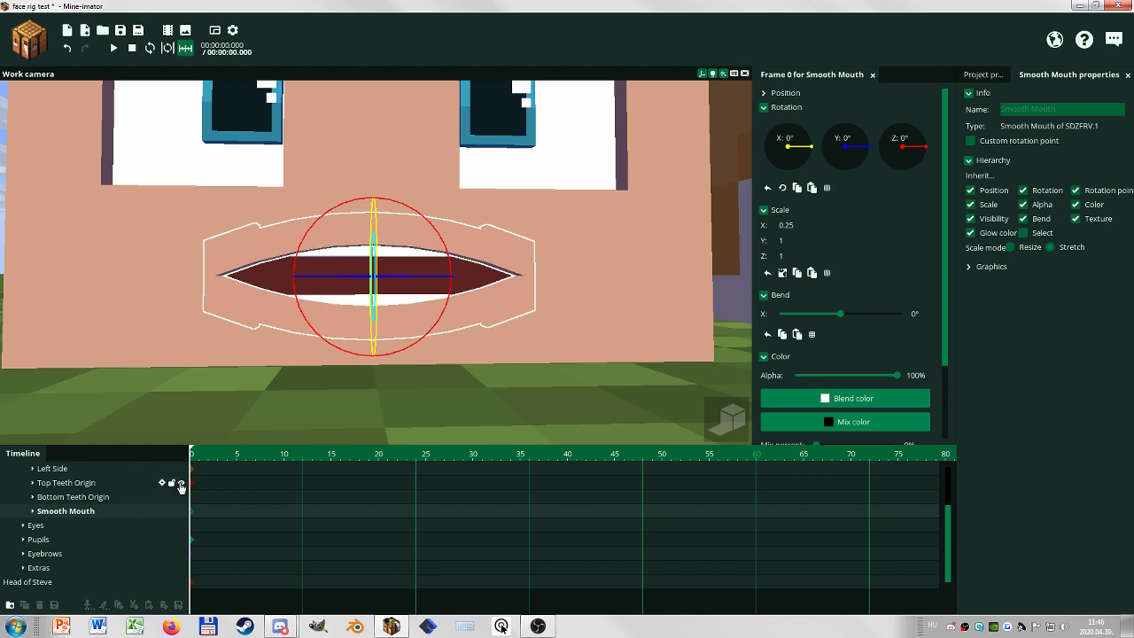
left_click_drag(844, 316, 848, 320)
right_click(848, 320)
Collapse the Mouth's parts, select the Eyes, and try changing their Y scale before returning it to 1
left_click(59, 497)
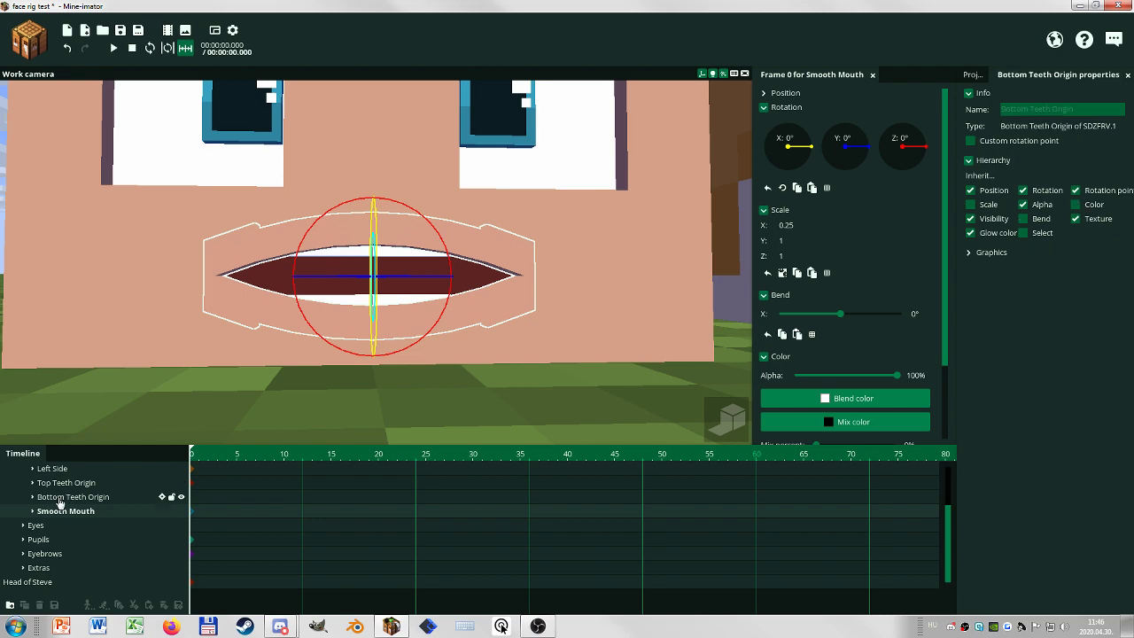
scroll(53, 502, "up", 2)
left_click(21, 486)
left_click(38, 516)
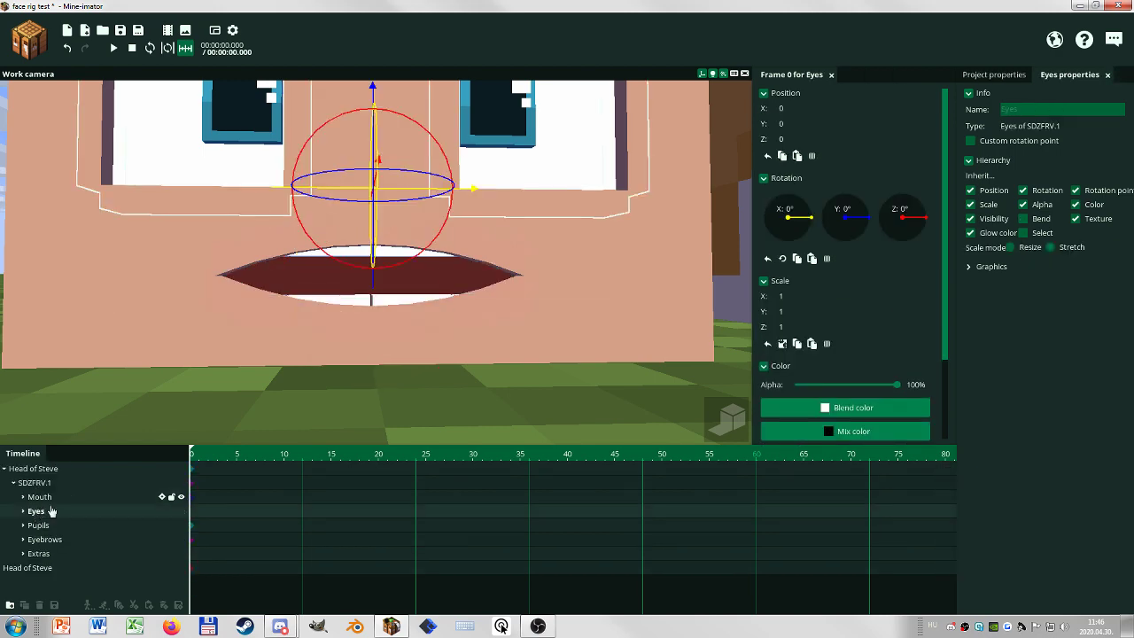
left_click_drag(550, 296, 691, 337)
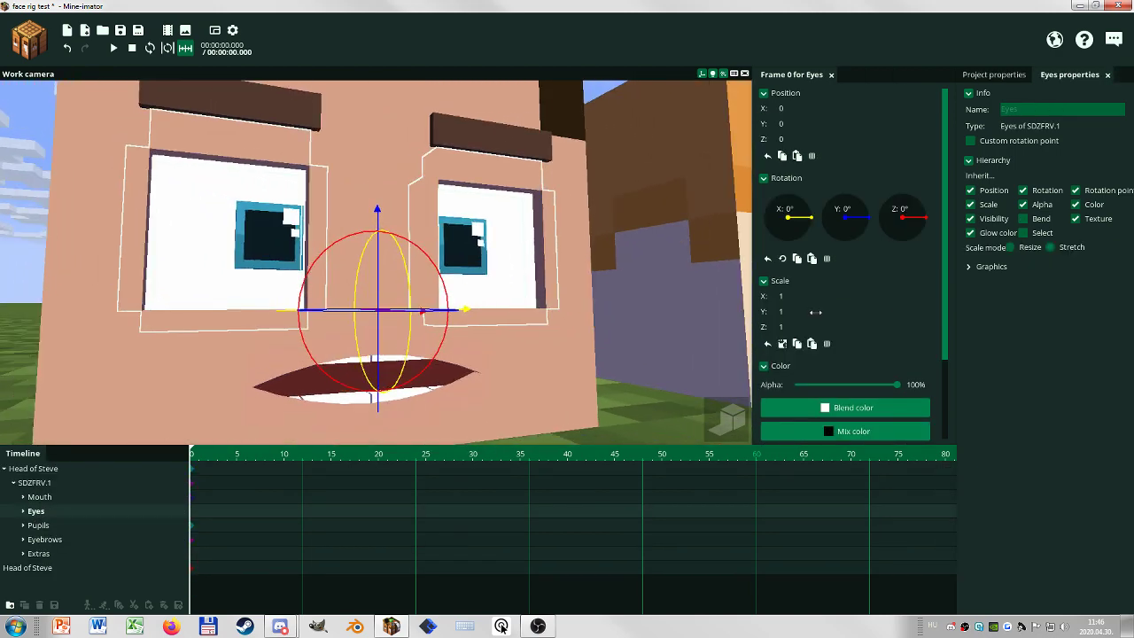
mouse_move(815, 312)
left_mouse_down()
mouse_move(864, 312)
mouse_move(812, 314)
left_mouse_up()
Expand the Eyes and the Right Eye, and examine both eyes and the Top and Bottom Right Eyelid
left_click(23, 511)
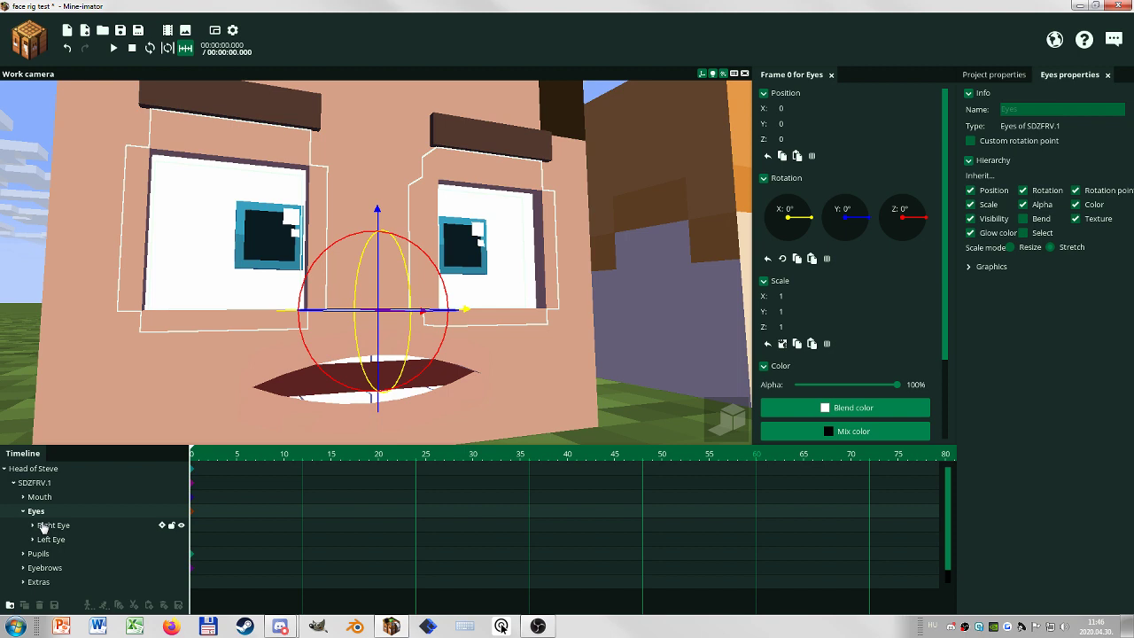
left_click(47, 528)
left_click(50, 540)
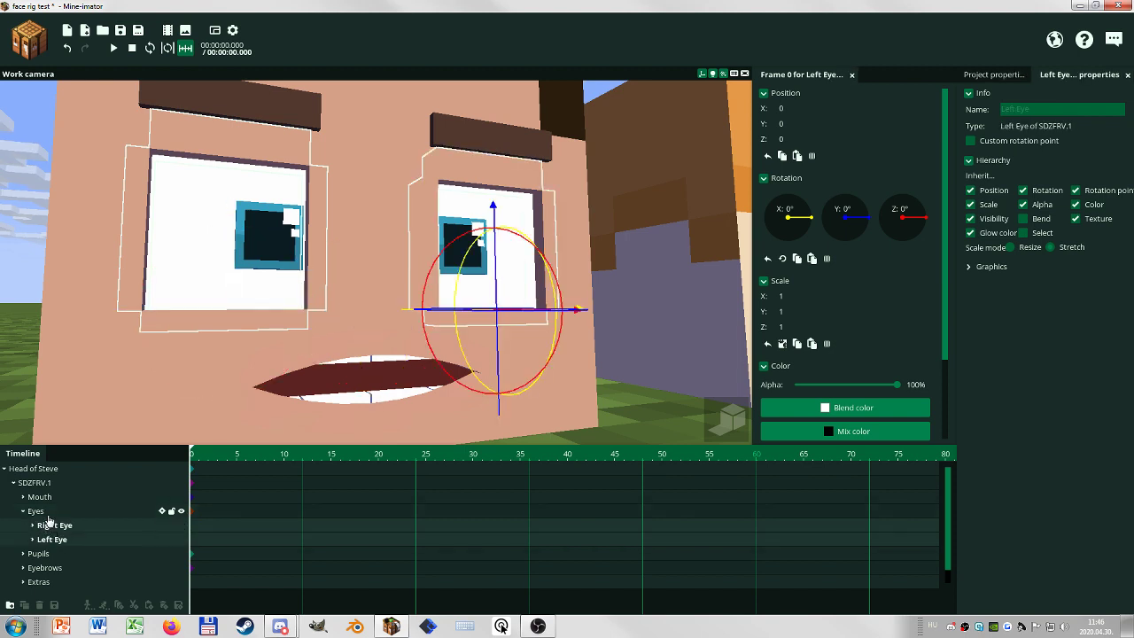
left_click(44, 514)
left_click(37, 526)
left_click(33, 526)
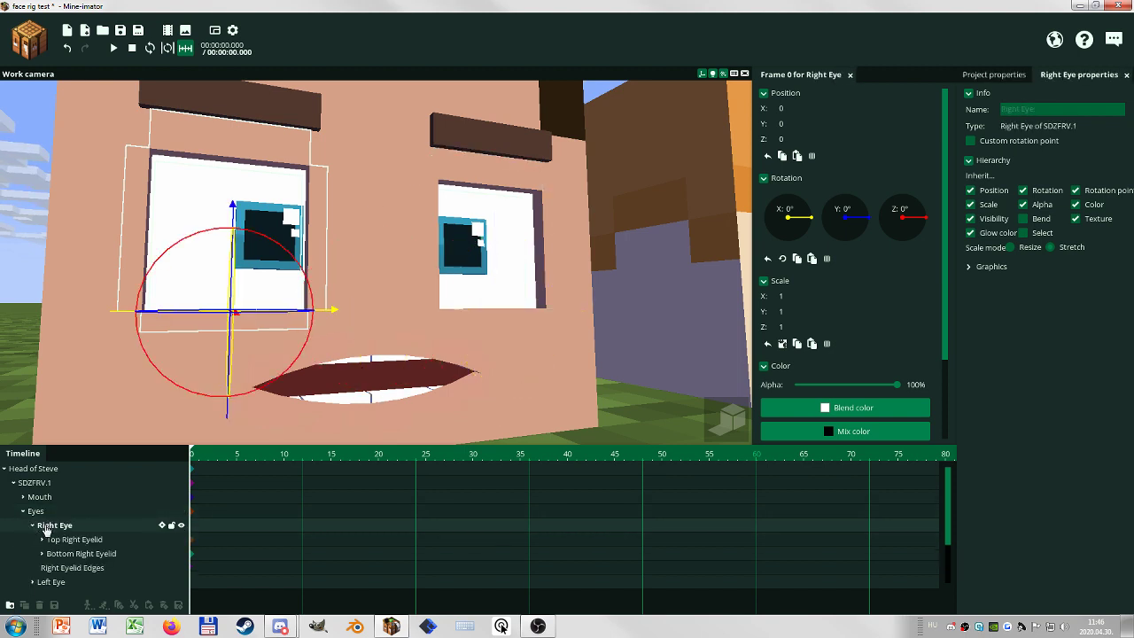
left_click(62, 541)
scroll(60, 547, "down", 1)
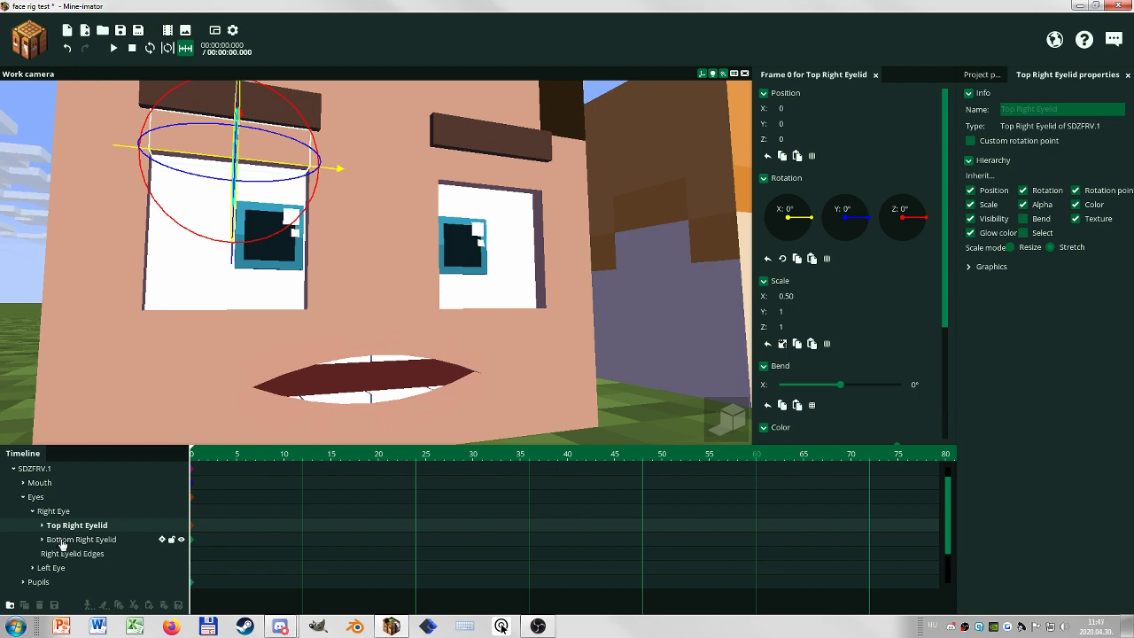
left_click(62, 541)
left_click(70, 526)
Expand the Left Eye and examine the eyelid edges and the top and bottom eyelids of both eyes
left_click(32, 568)
left_click(55, 568)
scroll(57, 549, "down", 3)
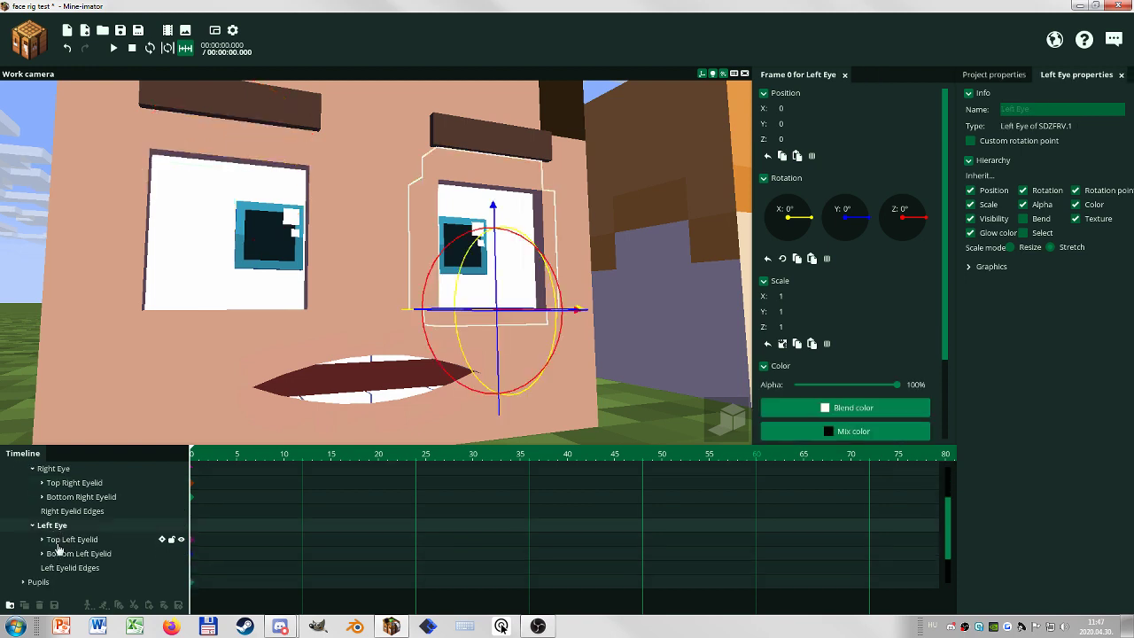
left_click(68, 512)
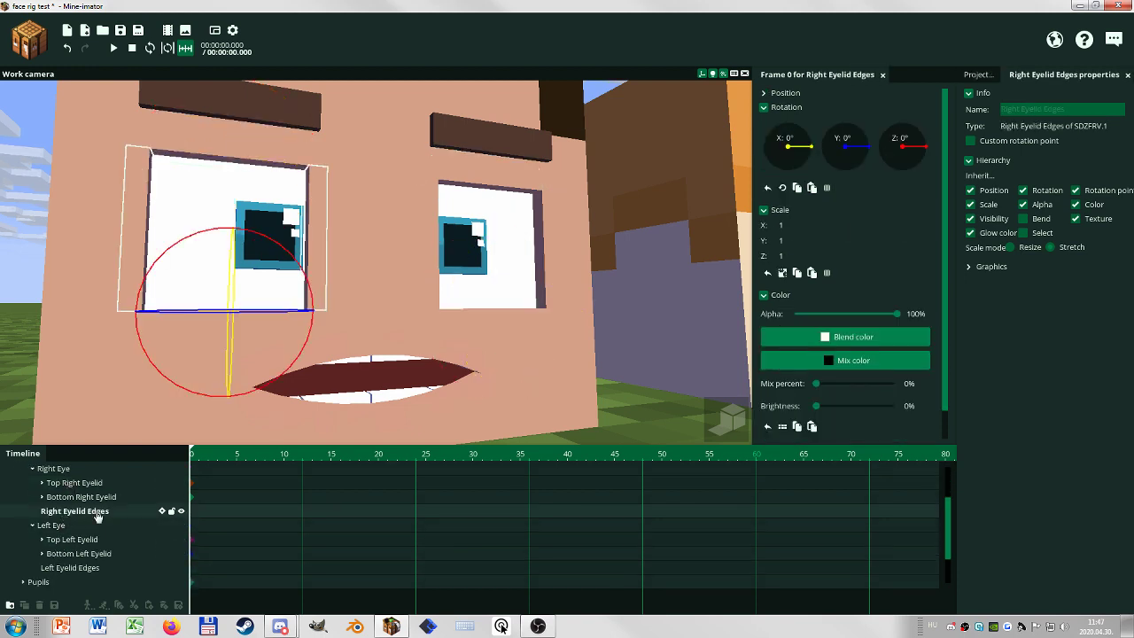
left_click(82, 568)
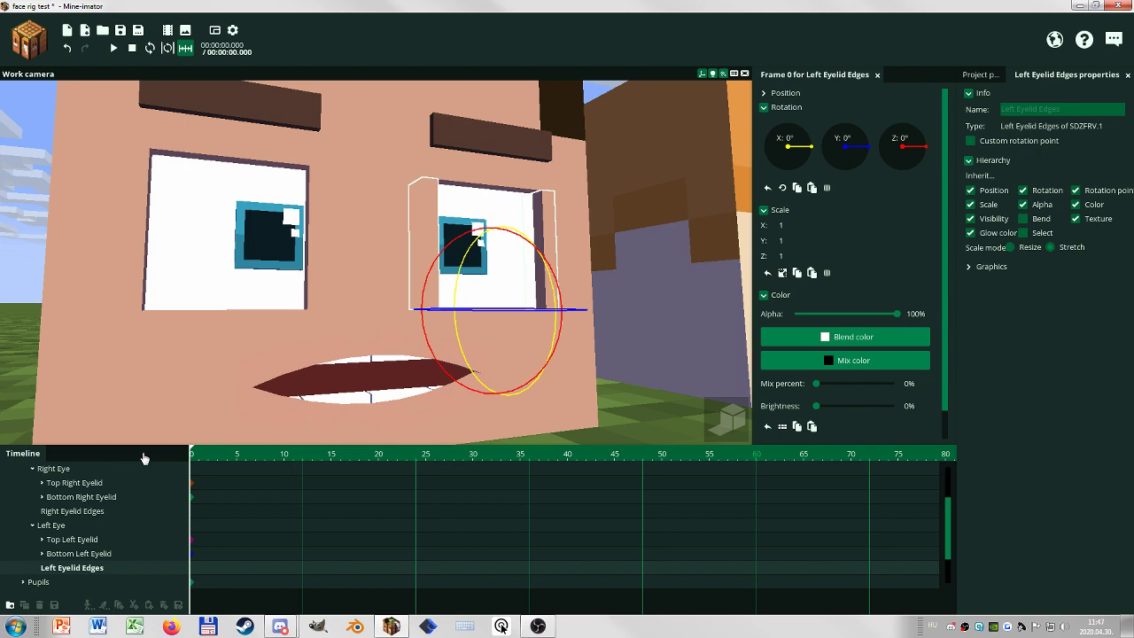
left_click(71, 483)
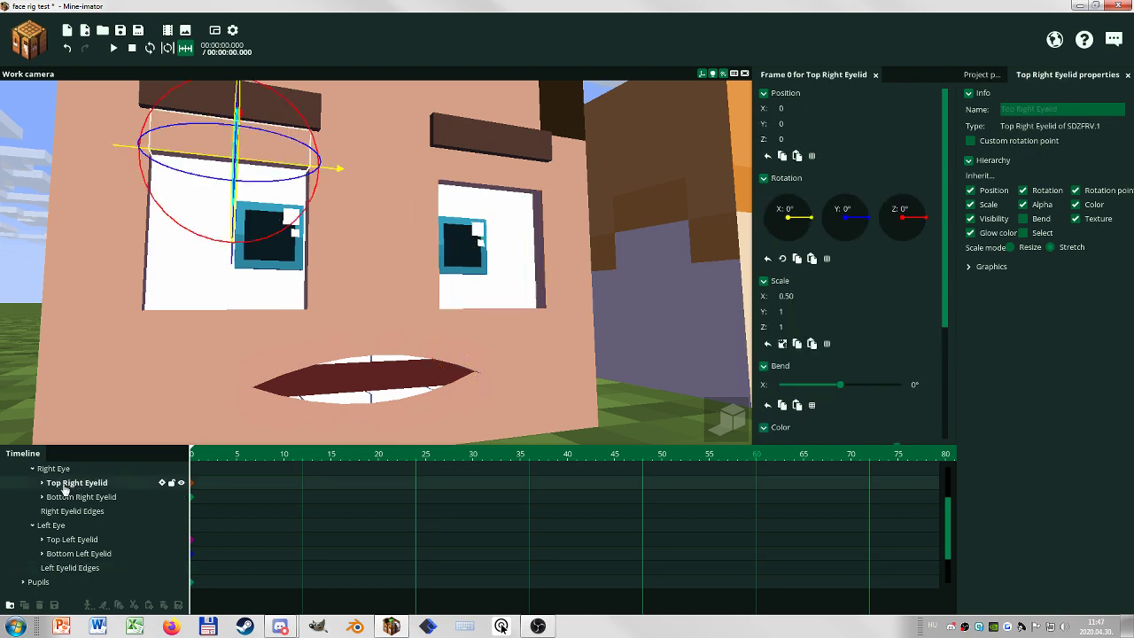
left_click(89, 502)
left_click(78, 540)
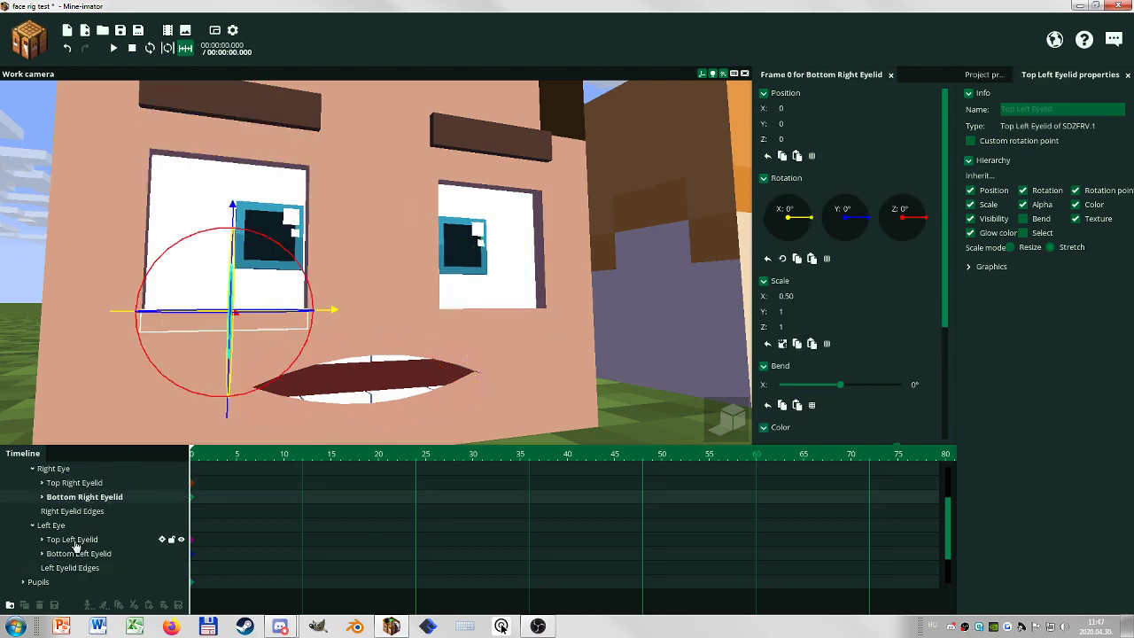
left_click(79, 552)
Bend the Top Right and Top Left Eyelid together to -1.06° and lower both to Y -0.15
left_click(77, 485)
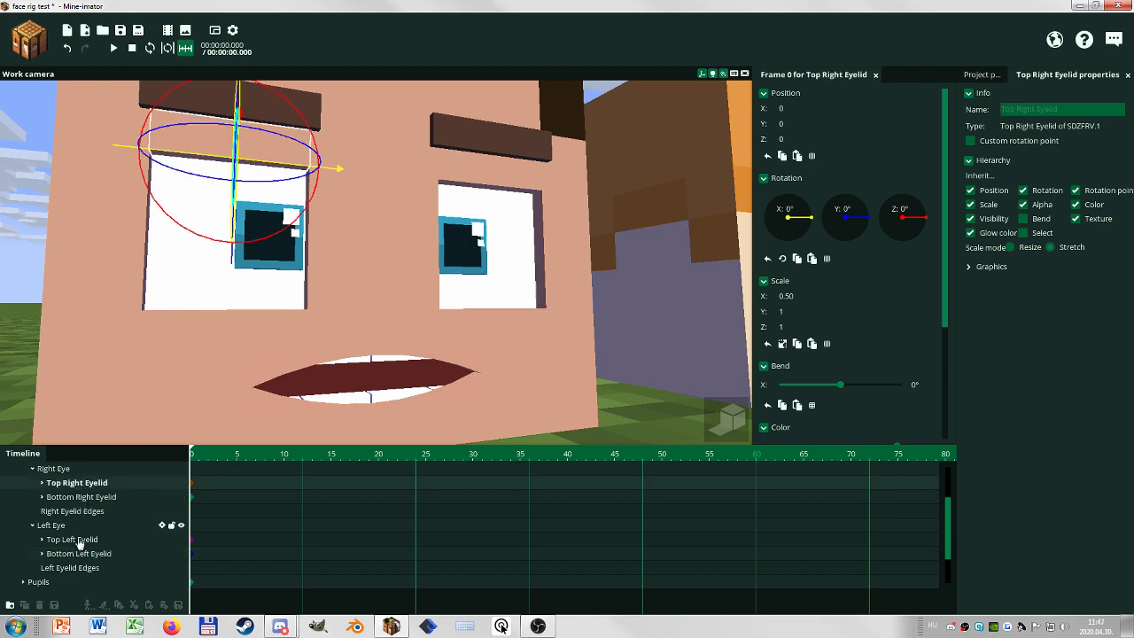
left_click(78, 541)
mouse_move(844, 390)
left_mouse_down()
mouse_move(906, 387)
mouse_move(802, 391)
mouse_move(900, 385)
mouse_move(827, 390)
left_mouse_up()
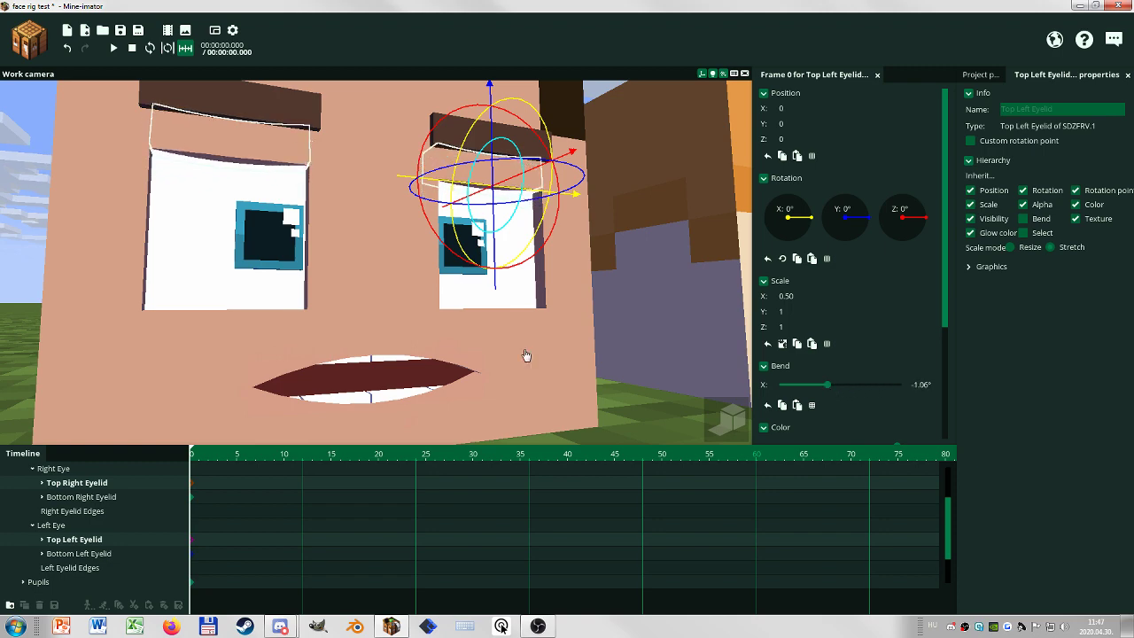
left_click_drag(495, 290, 498, 298)
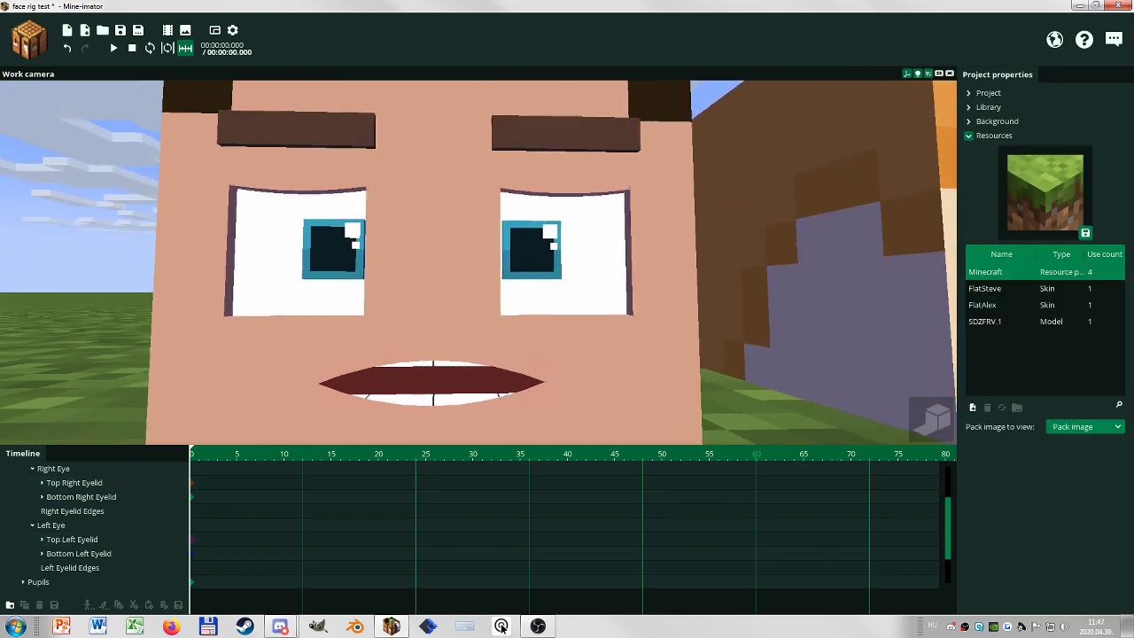
left_click_drag(478, 262, 497, 264)
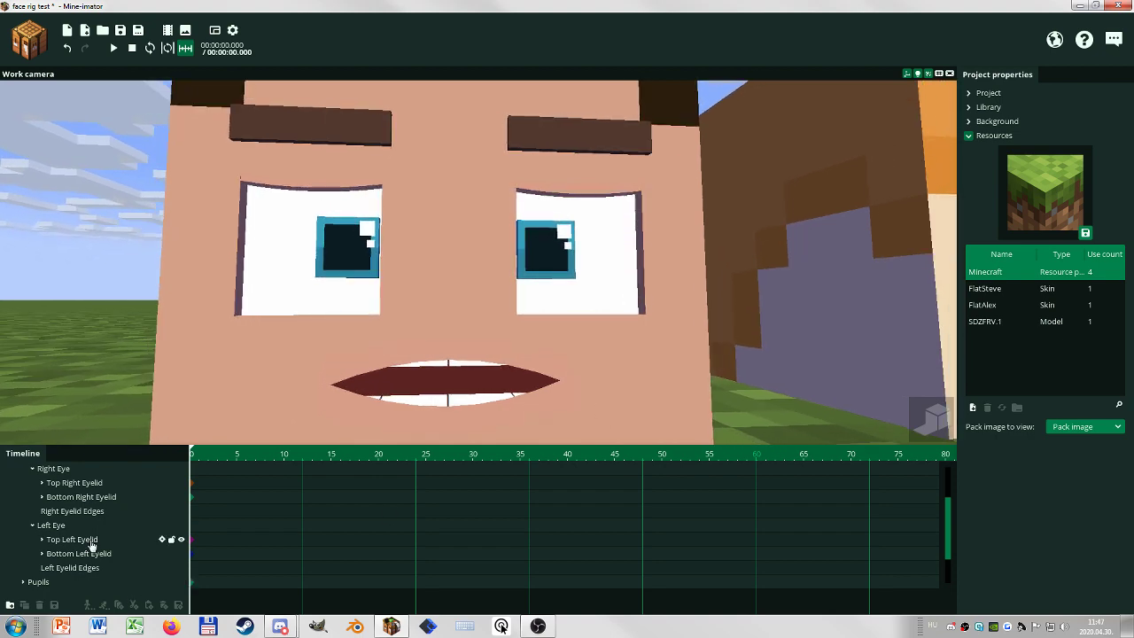
Set the X scale of both top eyelids to 0.52 and their bend to 1.73°
left_click(91, 543)
left_click(83, 482, "ctrl")
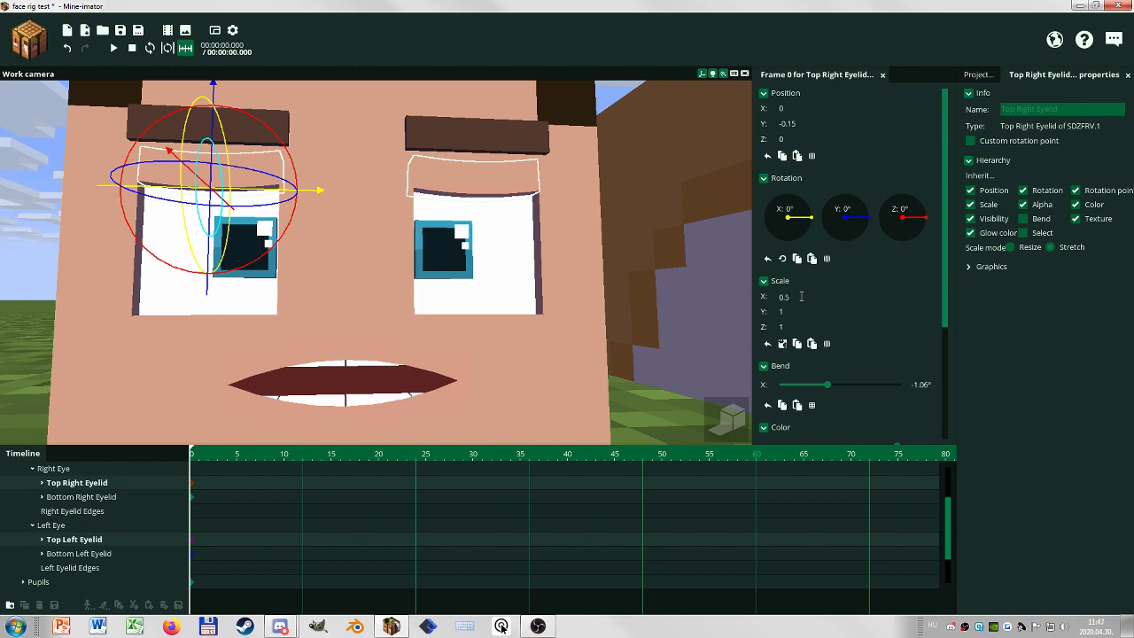
left_click_drag(557, 358, 577, 358)
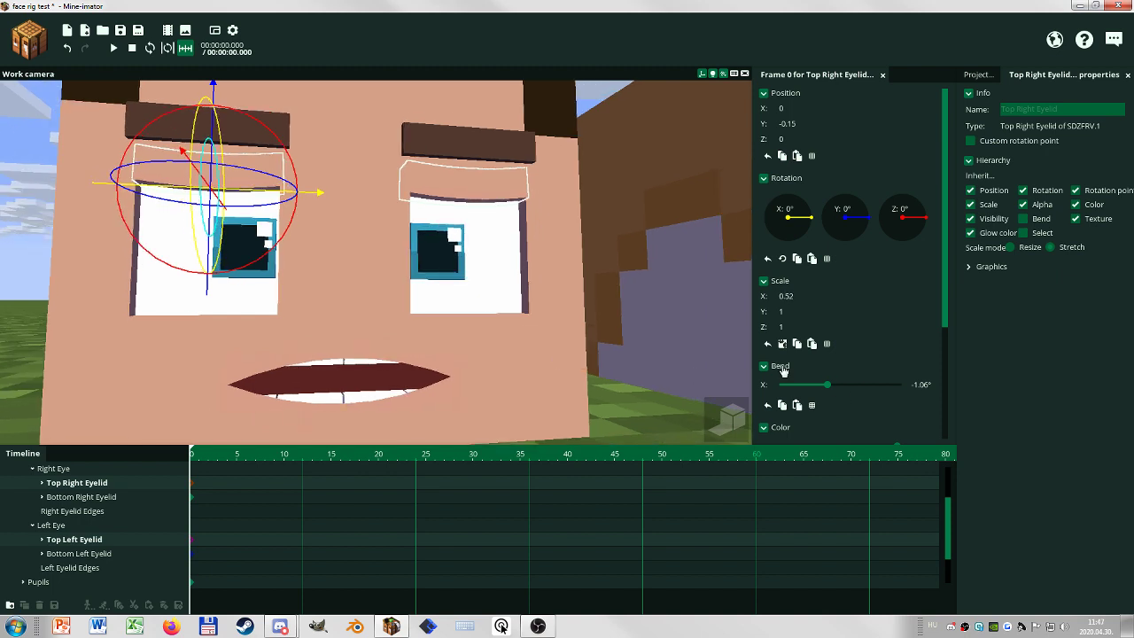
left_click_drag(832, 388, 865, 388)
Rotate the Top Right Eyelid 2.88° on Z and tilt the Top Left Eyelid the opposite way, raising both inner ends
left_click(81, 497)
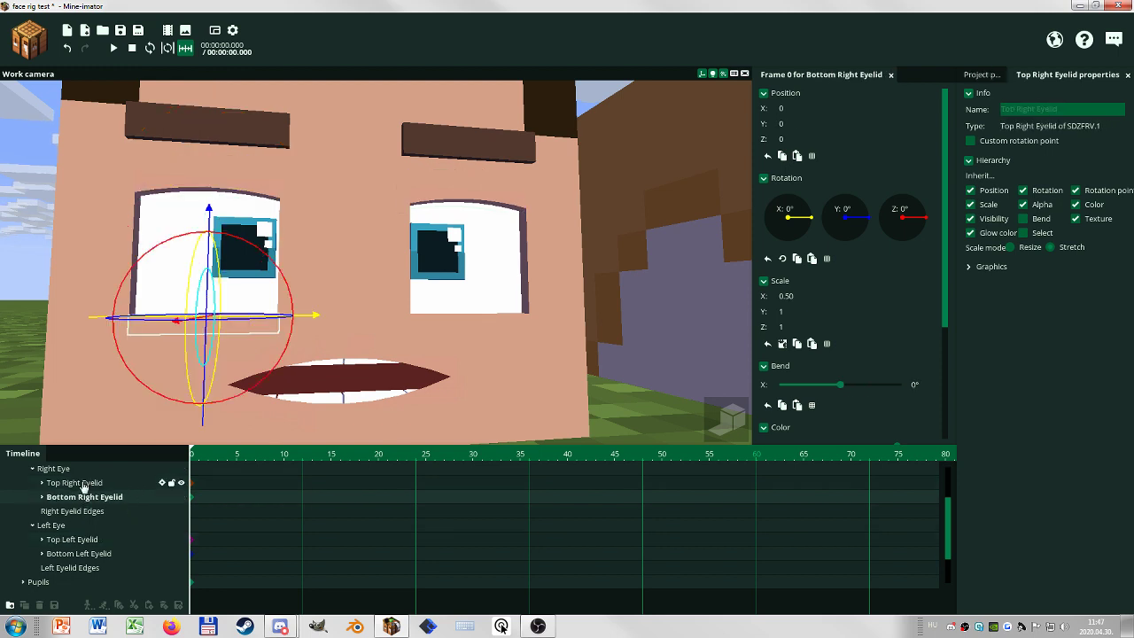
left_click(77, 482)
left_click_drag(265, 270, 266, 269)
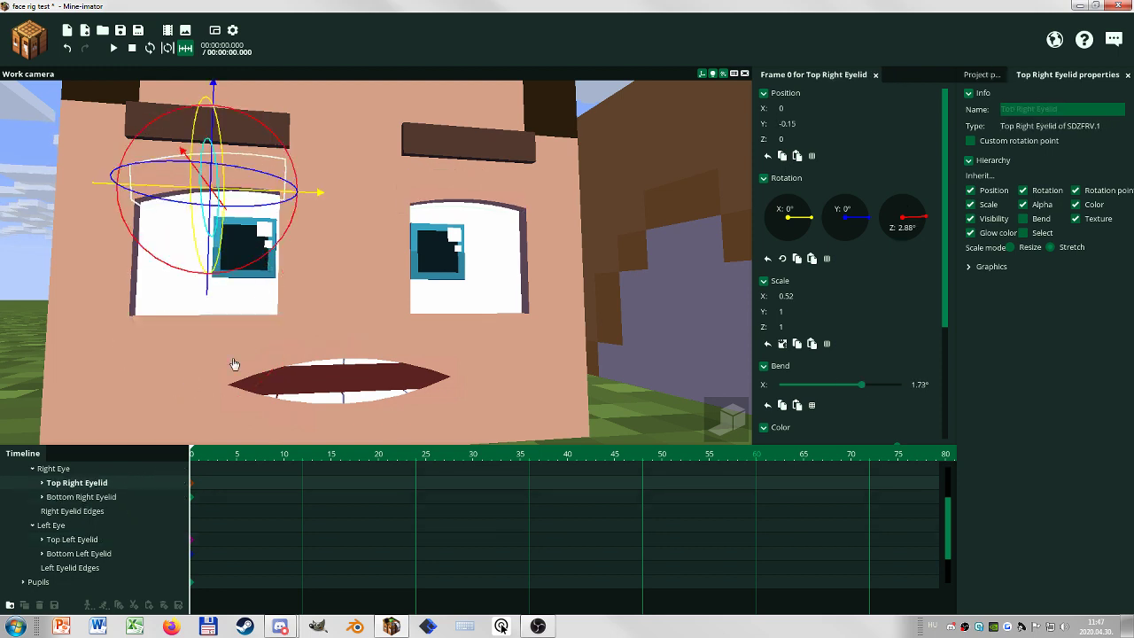
left_click(98, 539)
left_click_drag(517, 280, 520, 271)
left_click(613, 405)
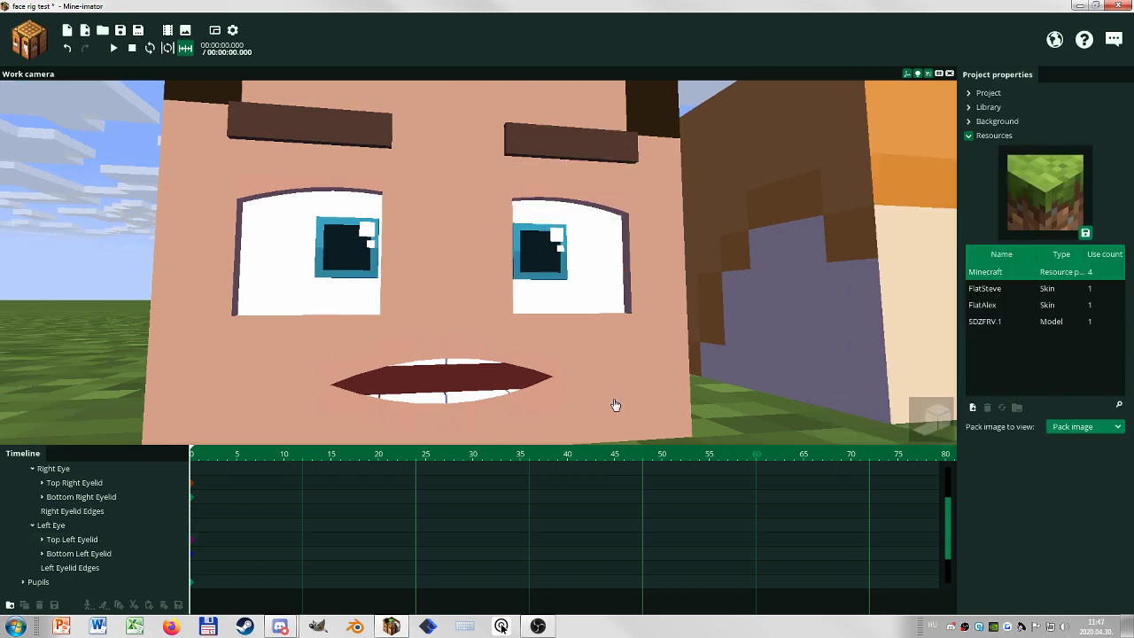
Bend the Bottom Left and Bottom Right Eyelid together to -1.39° and view the lower eye edges
scroll(610, 399, "down", 1)
mouse_move(606, 393)
left_mouse_down()
mouse_move(621, 399)
mouse_move(598, 397)
left_mouse_up()
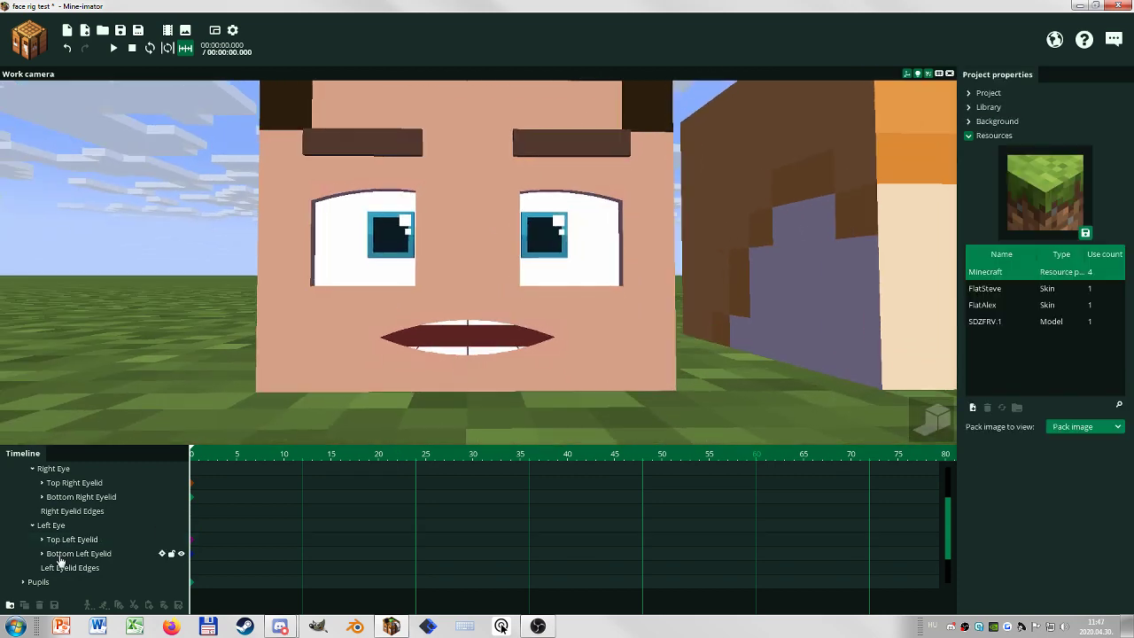
left_click(60, 553)
left_click(71, 498, "ctrl")
left_click_drag(842, 391, 825, 390)
left_click(631, 403)
mouse_move(631, 403)
left_mouse_down()
mouse_move(645, 392)
mouse_move(626, 405)
left_mouse_up()
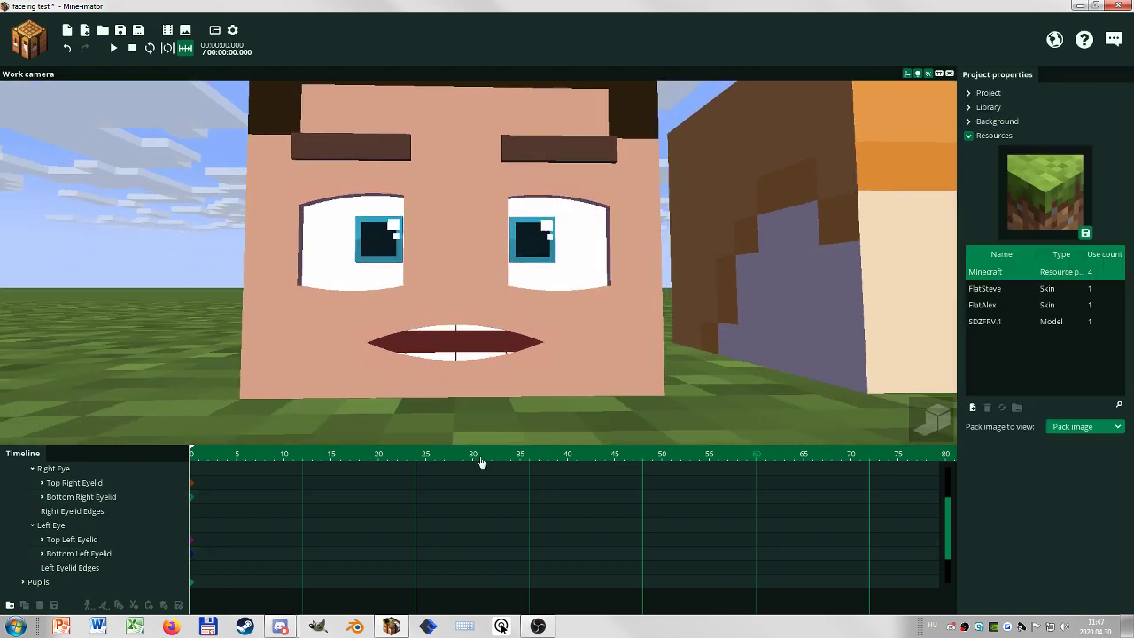
Set the bend of both bottom eyelids to 0.91° and raise them to Y 0.12
left_click(105, 556)
left_click(88, 497, "ctrl")
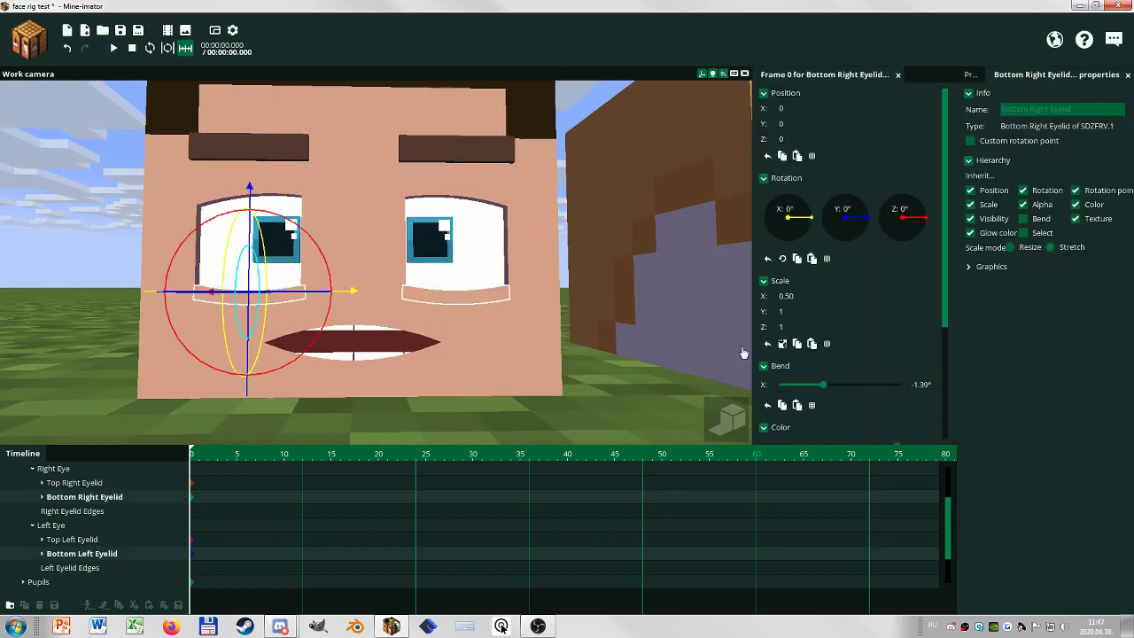
left_click_drag(825, 391, 852, 391)
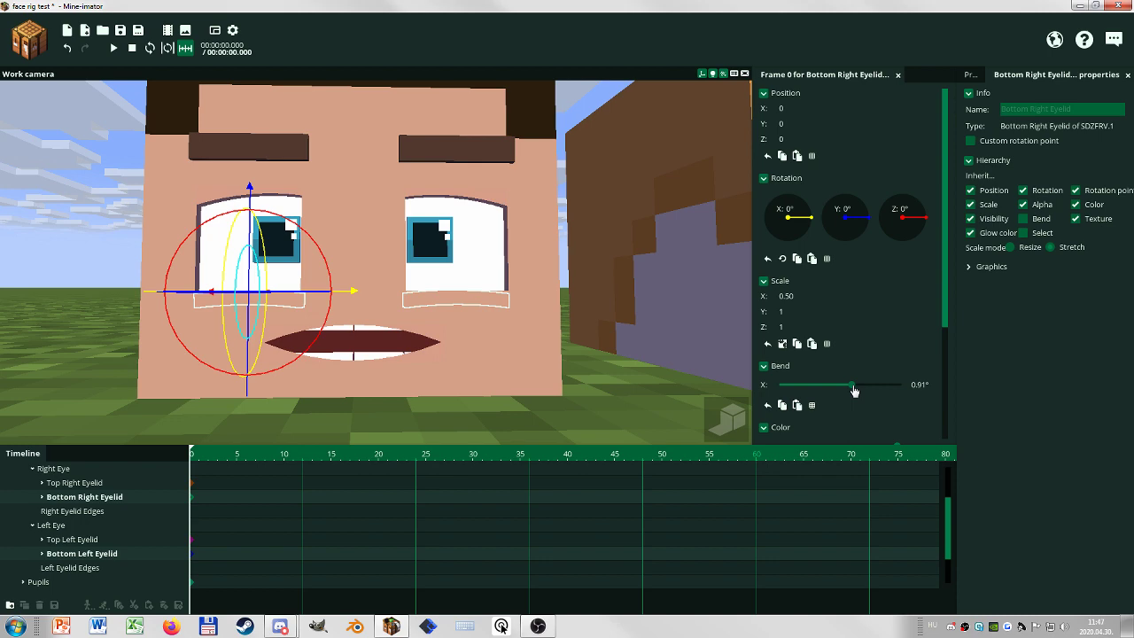
left_click_drag(247, 390, 247, 383)
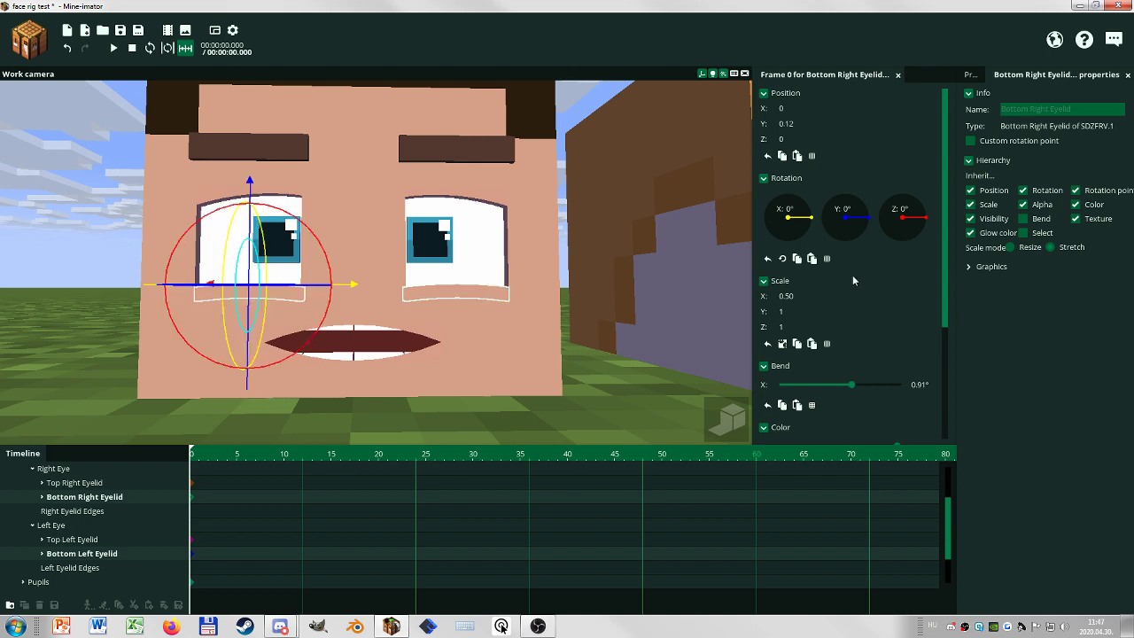
left_click(635, 386)
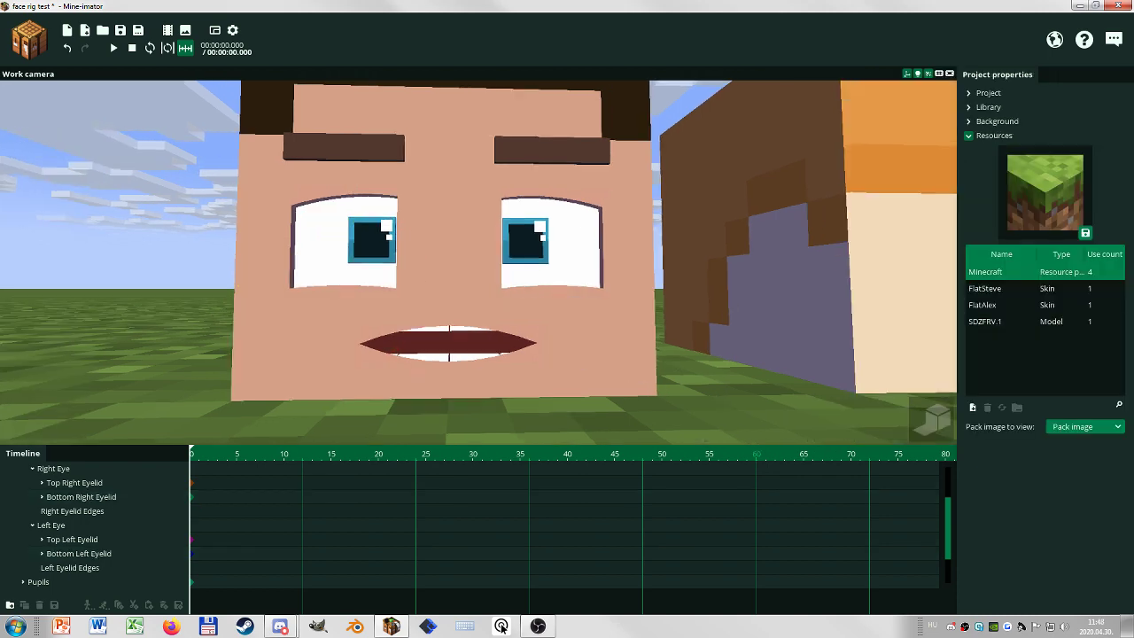
mouse_move(635, 385)
left_mouse_down()
mouse_move(607, 383)
mouse_move(640, 376)
left_mouse_up()
left_click_drag(511, 333, 511, 332)
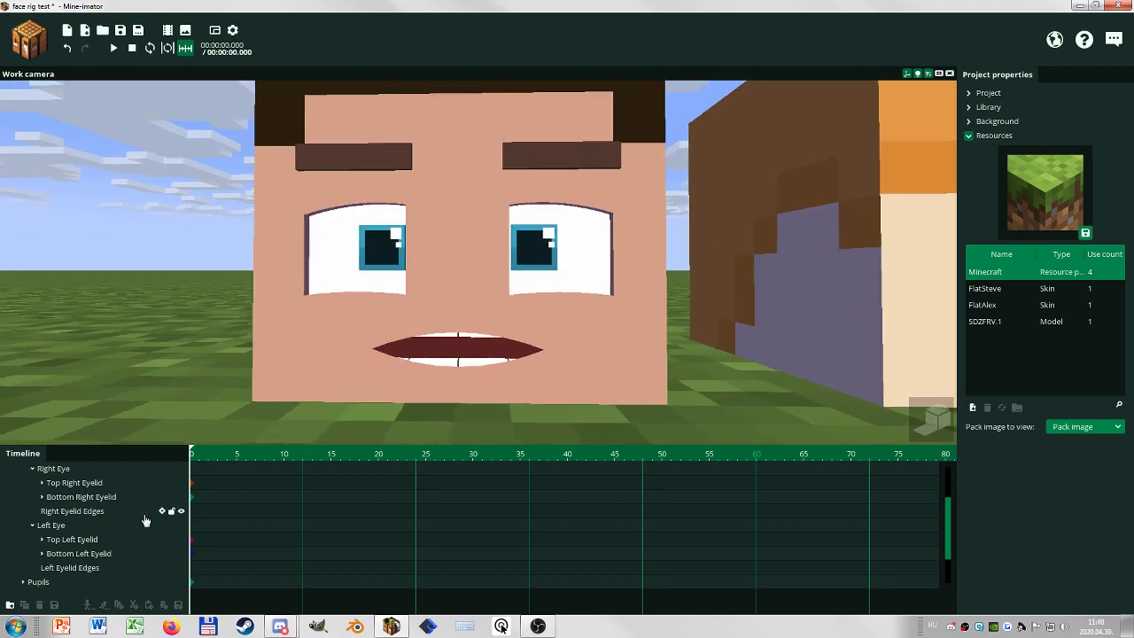
Examine the Right Eye and Eyes group properties and the sub-parts of the right eye's bottom and top eyelids, leaving the Eyes group collapsed
left_click(78, 554)
left_click(51, 468)
scroll(59, 493, "up", 1)
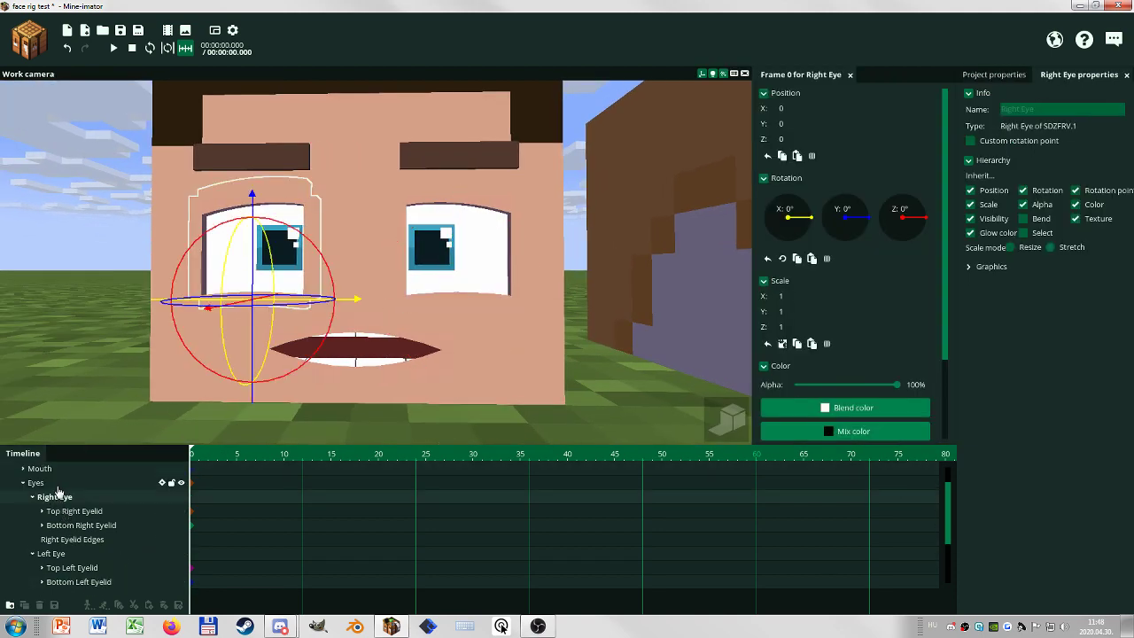
left_click(59, 483)
left_click_drag(808, 312, 651, 364)
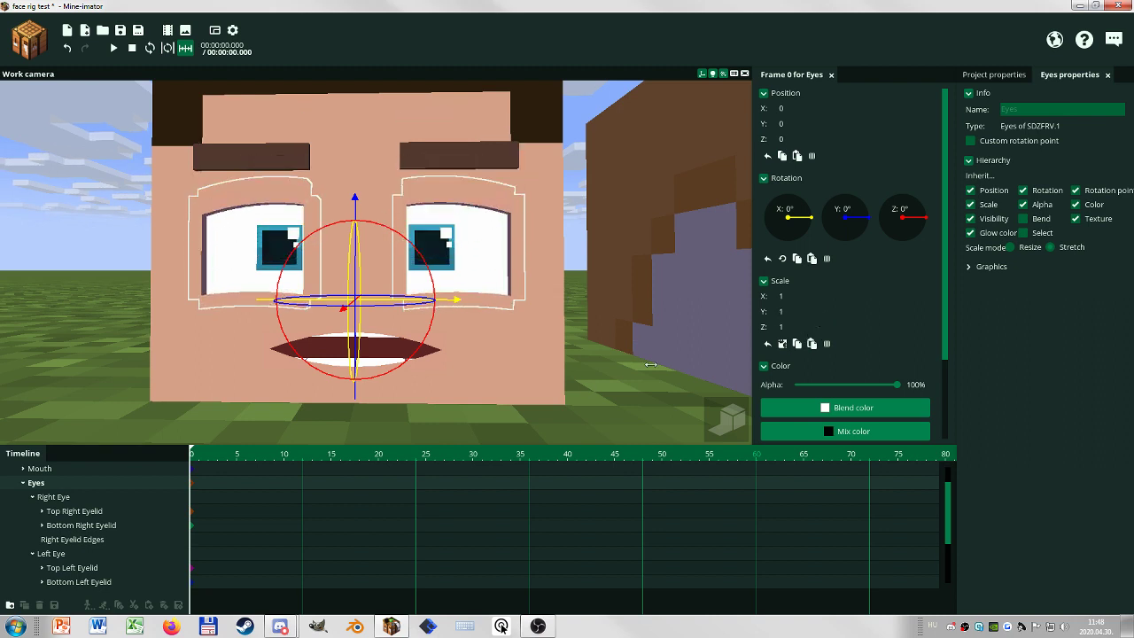
left_click(41, 525)
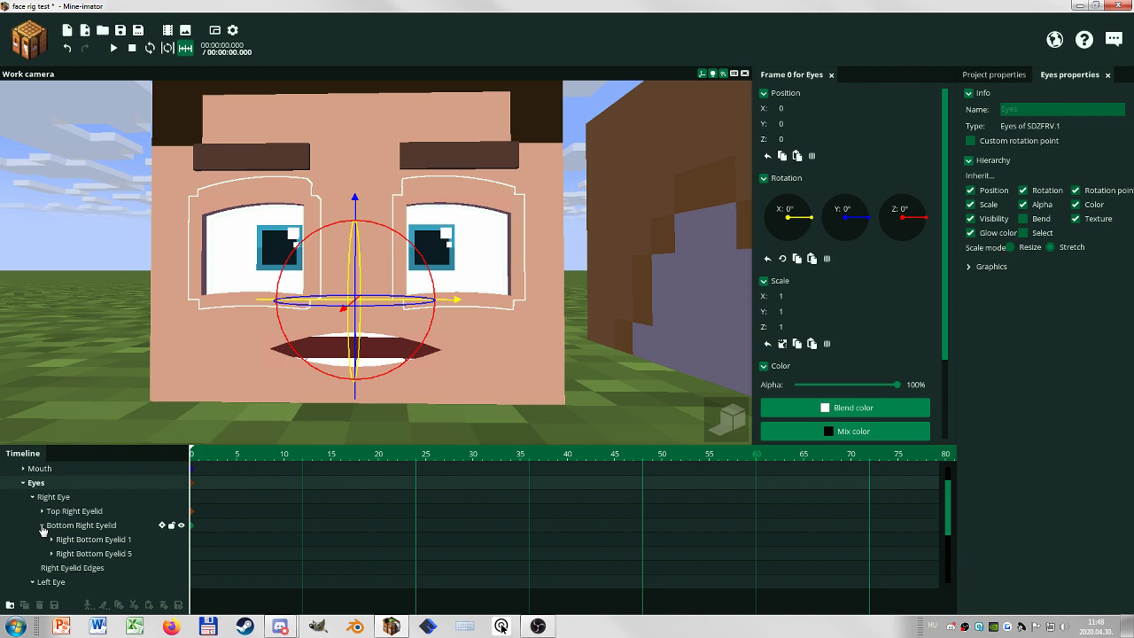
left_click(41, 526)
left_click(41, 512)
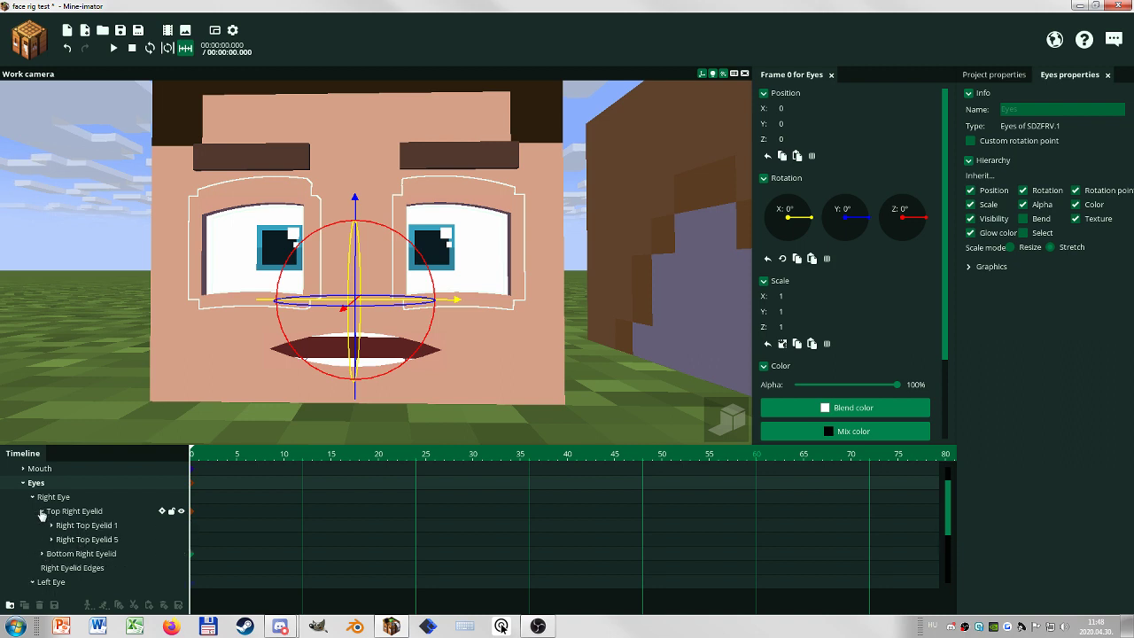
left_click(42, 511)
left_click(32, 497)
left_click(32, 511)
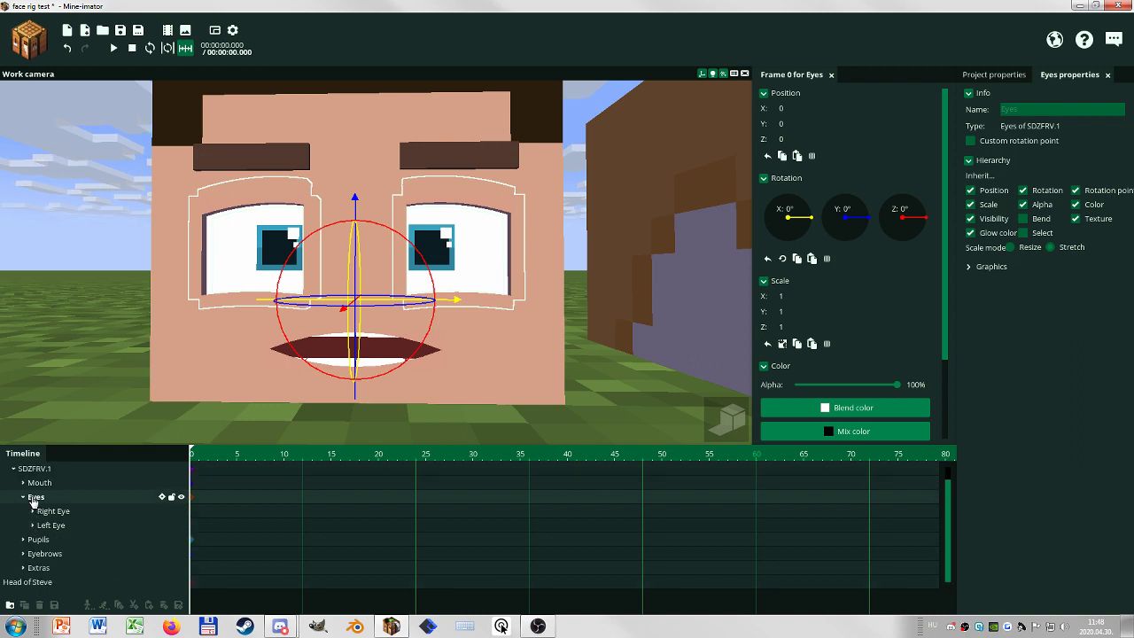
left_click(23, 498)
Expand the Pupils group, try shifting the Right Pupil sideways to X -0.48, and reset its X position
left_click(23, 526)
left_click(46, 529)
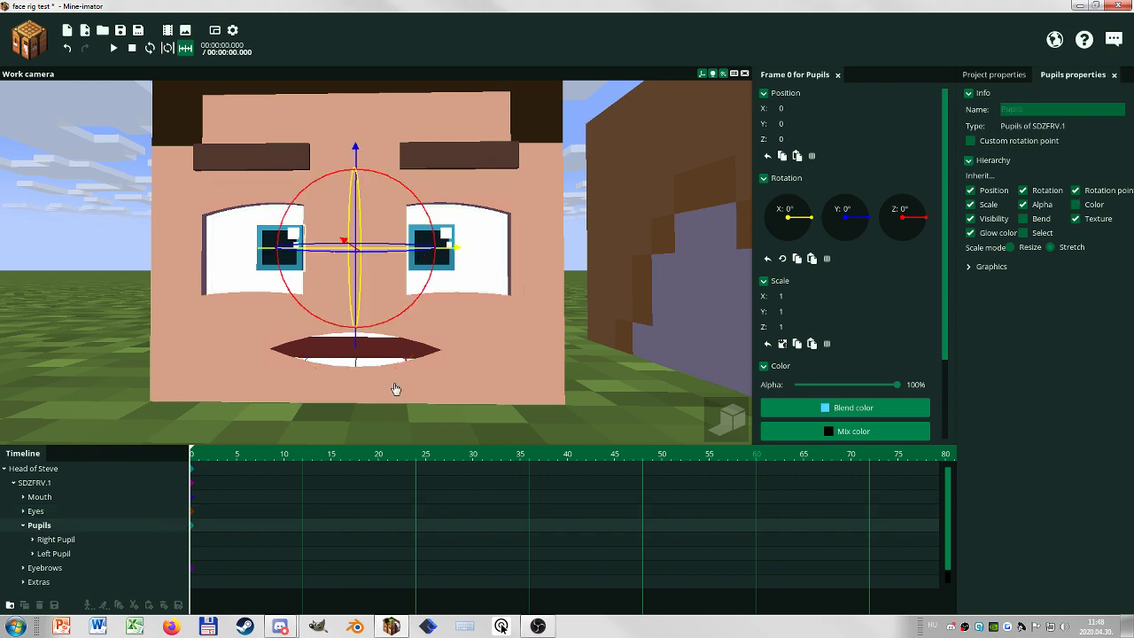
left_click_drag(396, 388, 479, 319)
mouse_move(461, 241)
left_mouse_down()
mouse_move(396, 247)
mouse_move(461, 248)
left_mouse_up()
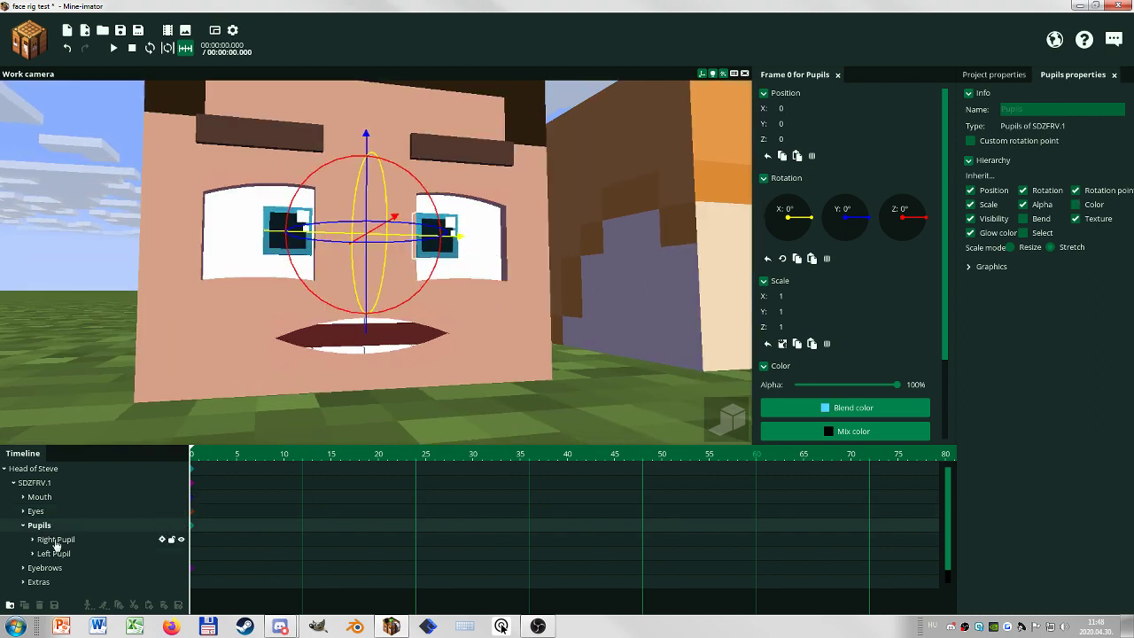
left_click(56, 539)
left_click_drag(393, 239, 341, 242)
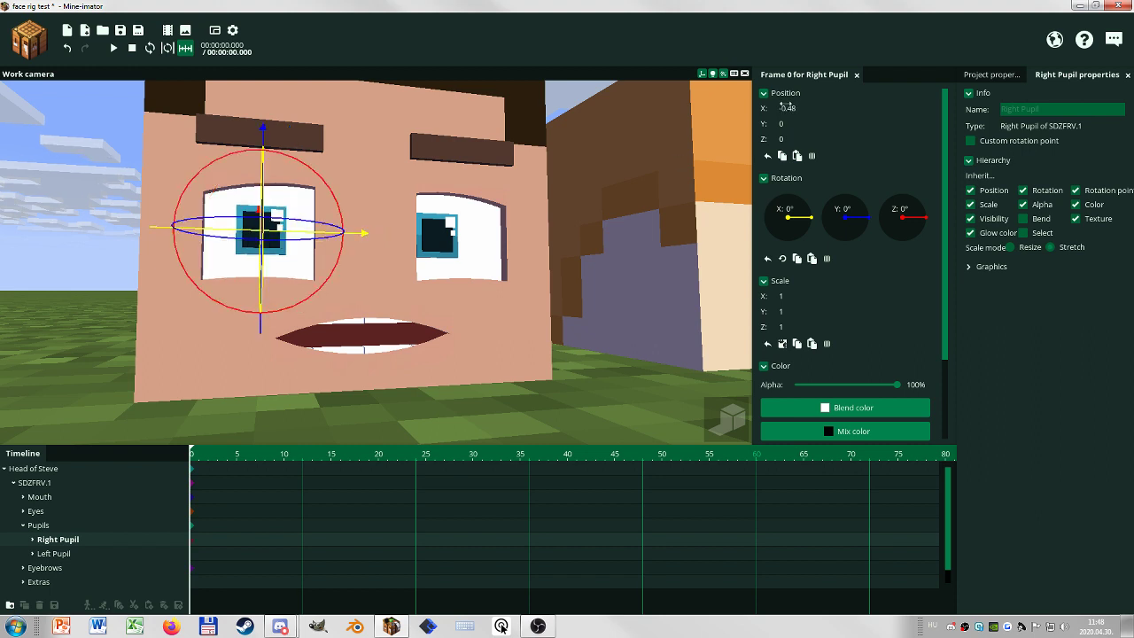
right_click(788, 107)
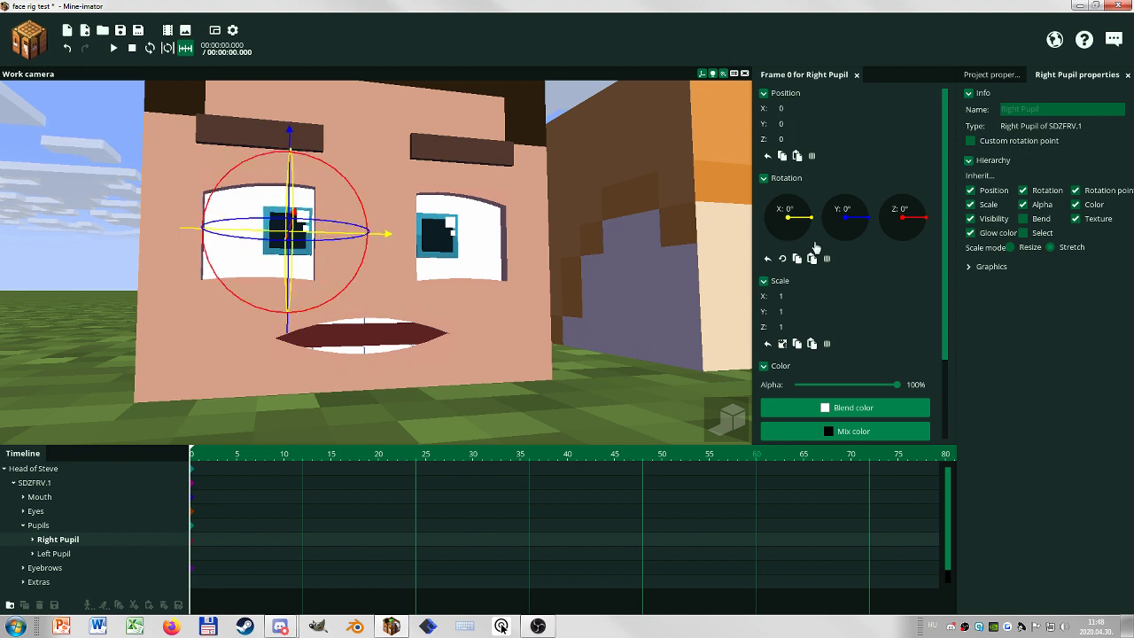
Try scaling the Right Pupil along individual axes, widening its X scale to 1.10
left_click(782, 342)
left_click_drag(804, 298, 500, 319)
scroll(425, 307, "up", 5)
mouse_move(813, 294)
left_mouse_down()
mouse_move(826, 295)
mouse_move(793, 296)
left_mouse_up()
left_click(783, 315)
left_click_drag(615, 311, 560, 312)
scroll(582, 311, "down", 3)
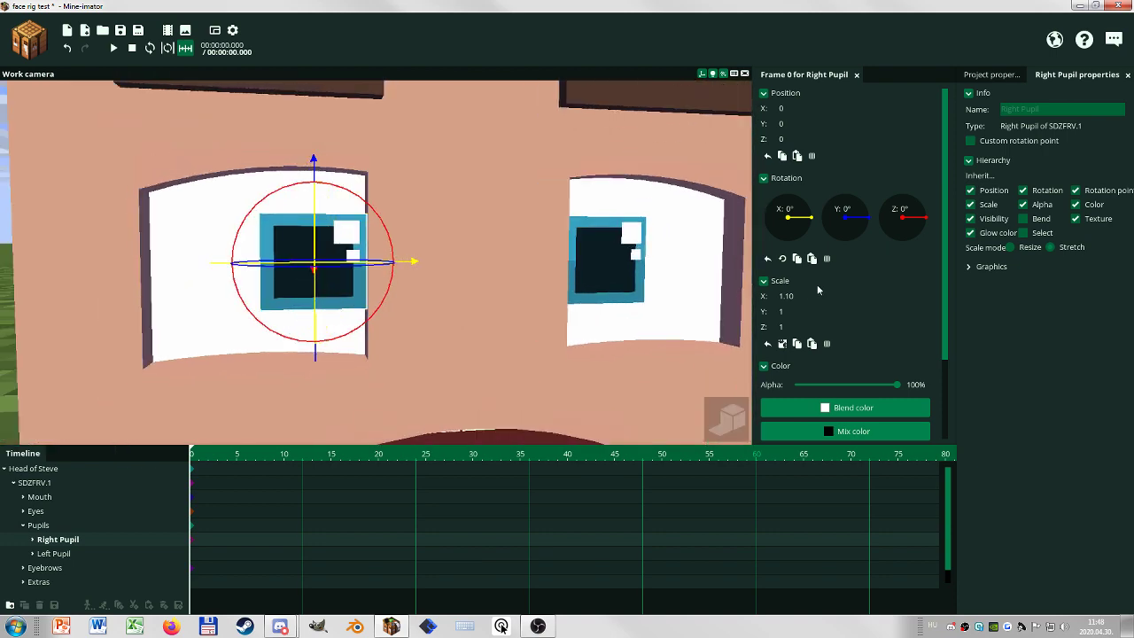
Try shrinking the Right Pupil to an X and Y scale of 0.5, and undo the scale changes
right_click(800, 298)
left_click(801, 297)
type("1")
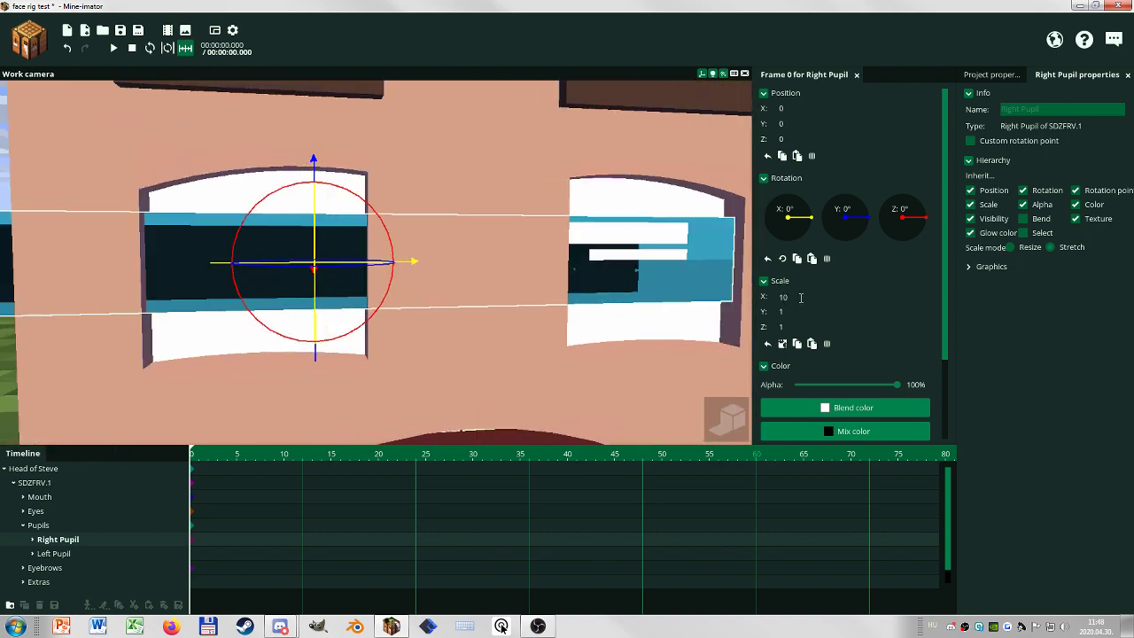
key("BackSpace")
key("BackSpace")
type("0.5")
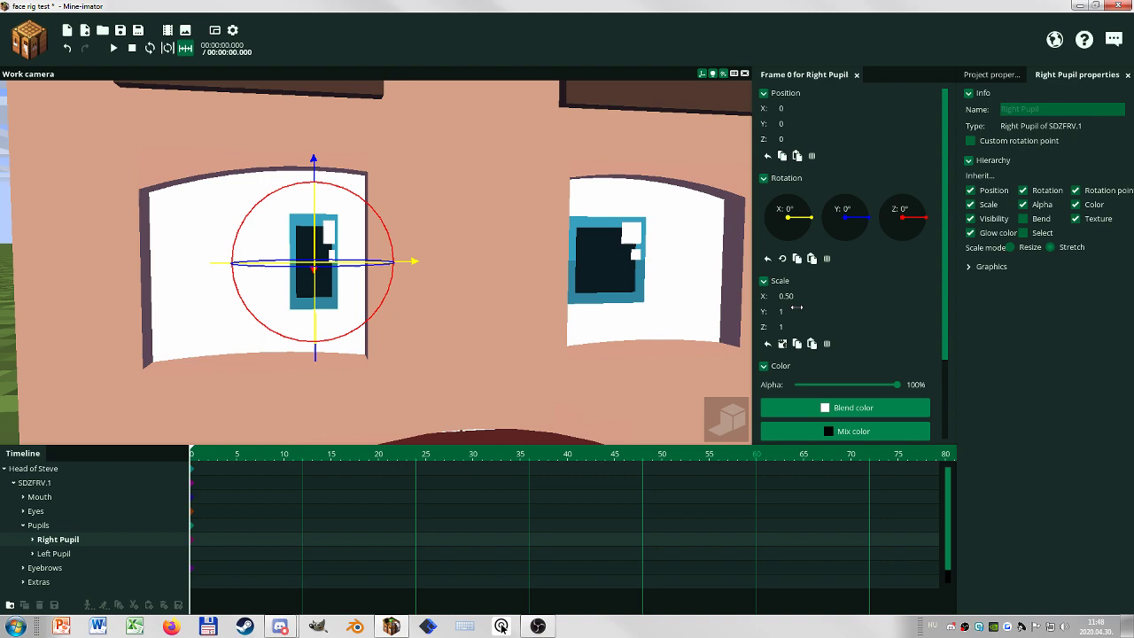
left_click(798, 308)
type("0.5")
left_click_drag(625, 332, 620, 329)
scroll(616, 329, "down", 5)
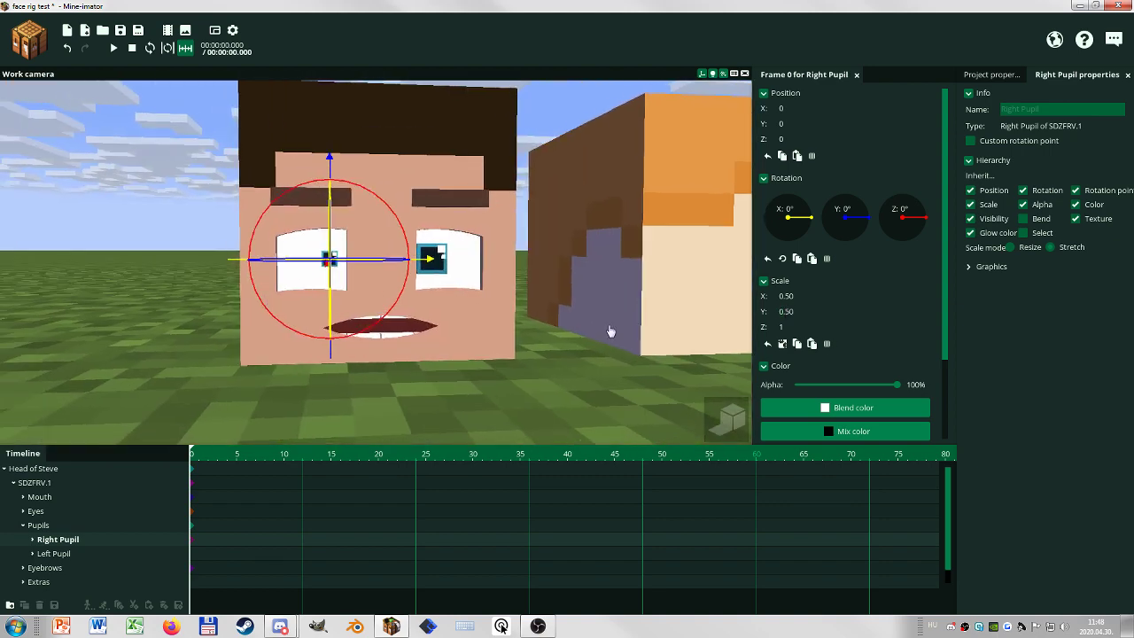
scroll(596, 316, "up", 2)
middle_click_drag(593, 312, 599, 308)
key("ctrl+z")
key("ctrl+z")
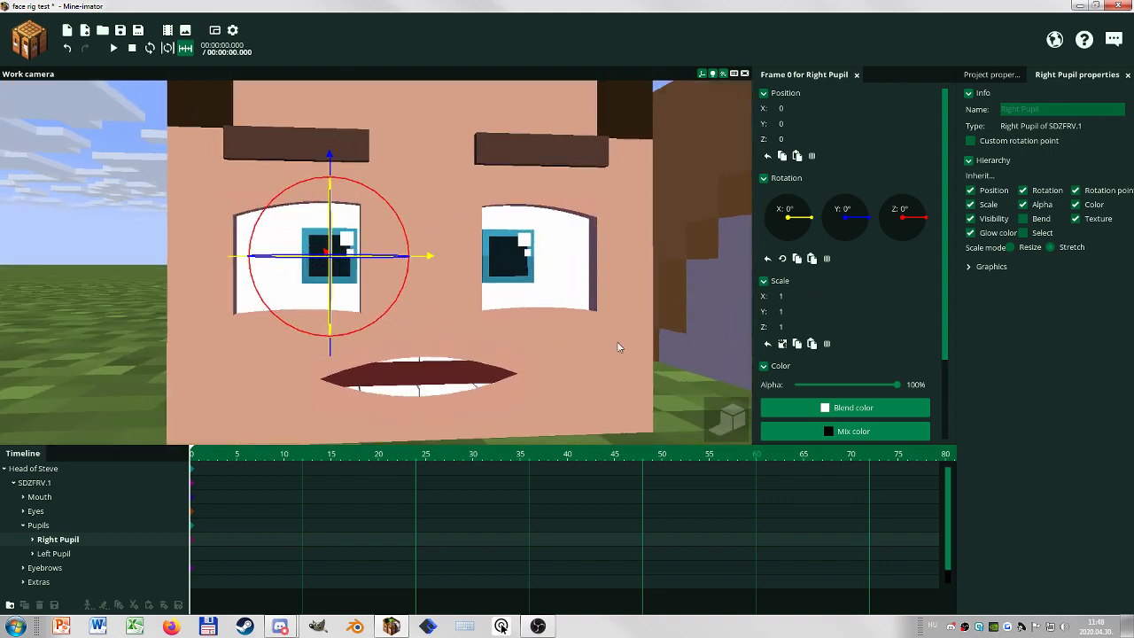
Collapse the Pupils group, expand Eyebrows, and try out the bend on both eyebrows as a group
left_click(40, 526)
left_click(24, 526)
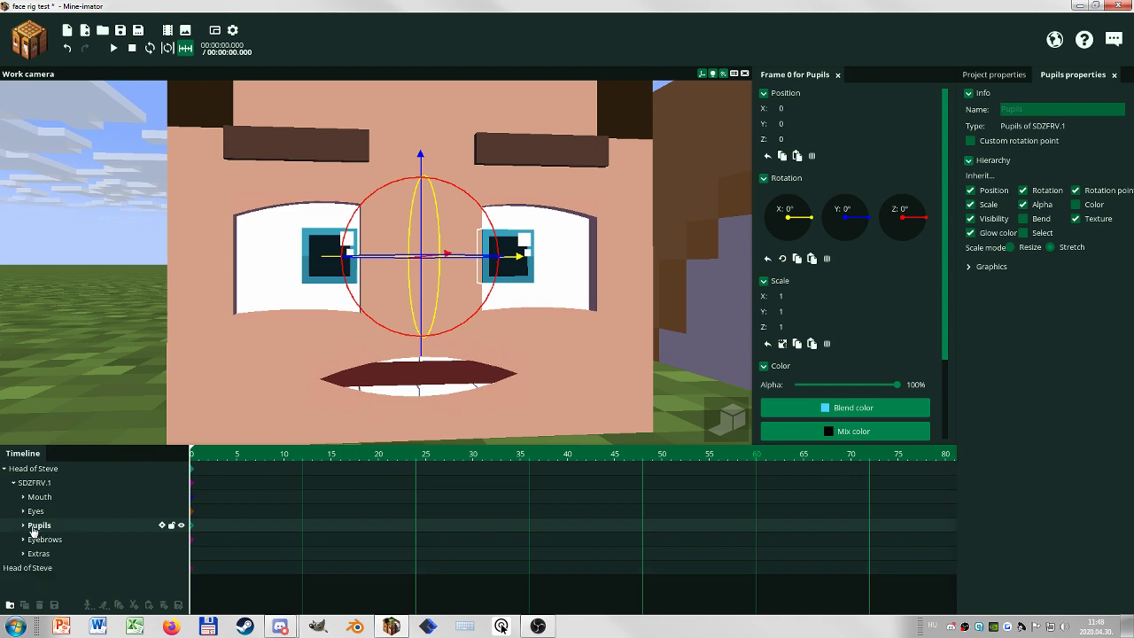
left_click(23, 539)
left_click(44, 539)
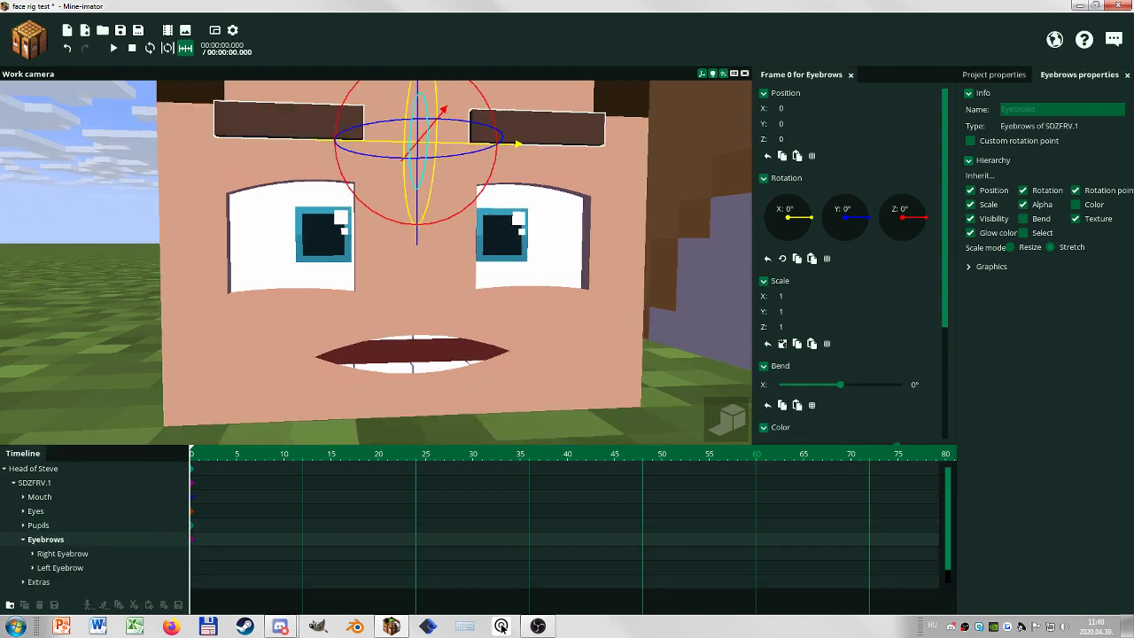
mouse_move(410, 330)
left_mouse_down()
mouse_move(410, 314)
mouse_move(418, 327)
left_mouse_up()
mouse_move(840, 385)
left_mouse_down()
mouse_move(876, 385)
mouse_move(840, 384)
left_mouse_up()
Raise the Right Eyebrow to Y 0.26 and rotate it to -11.96° on Z, trying out its bend and resetting it
left_click(52, 554)
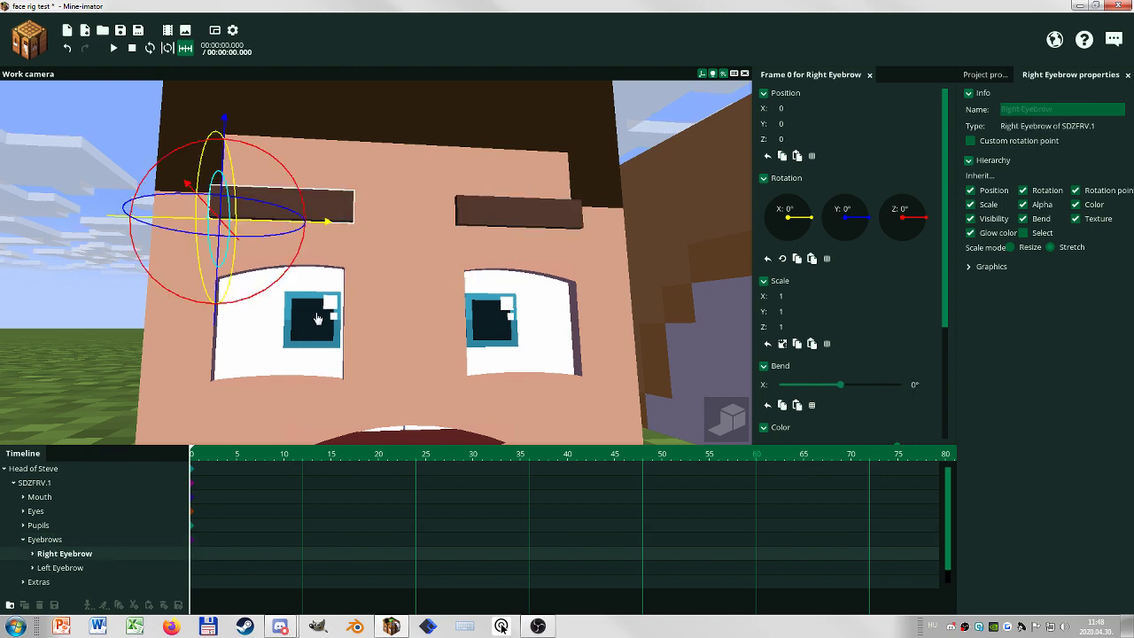
left_click_drag(216, 319, 249, 301)
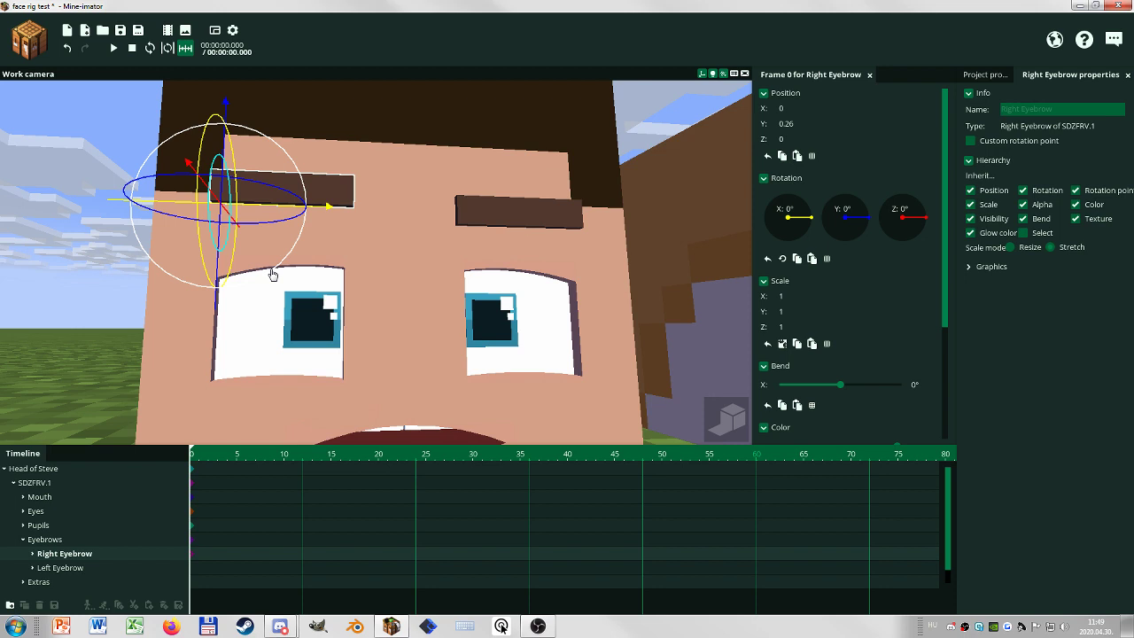
left_click_drag(272, 275, 263, 299)
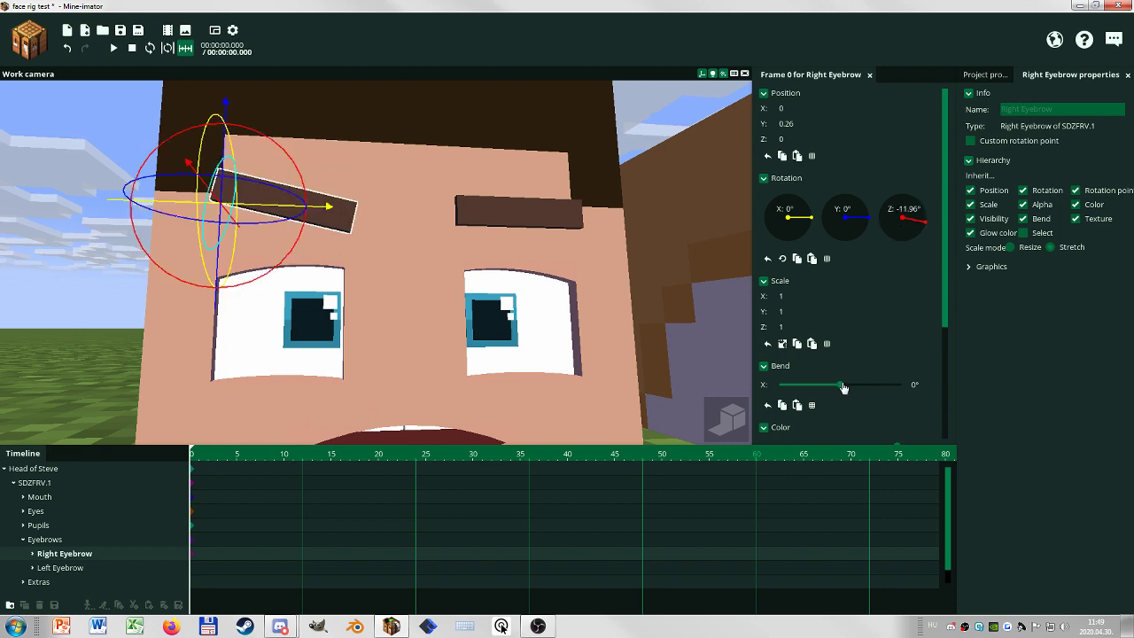
left_click_drag(843, 386, 894, 390)
right_click(881, 390)
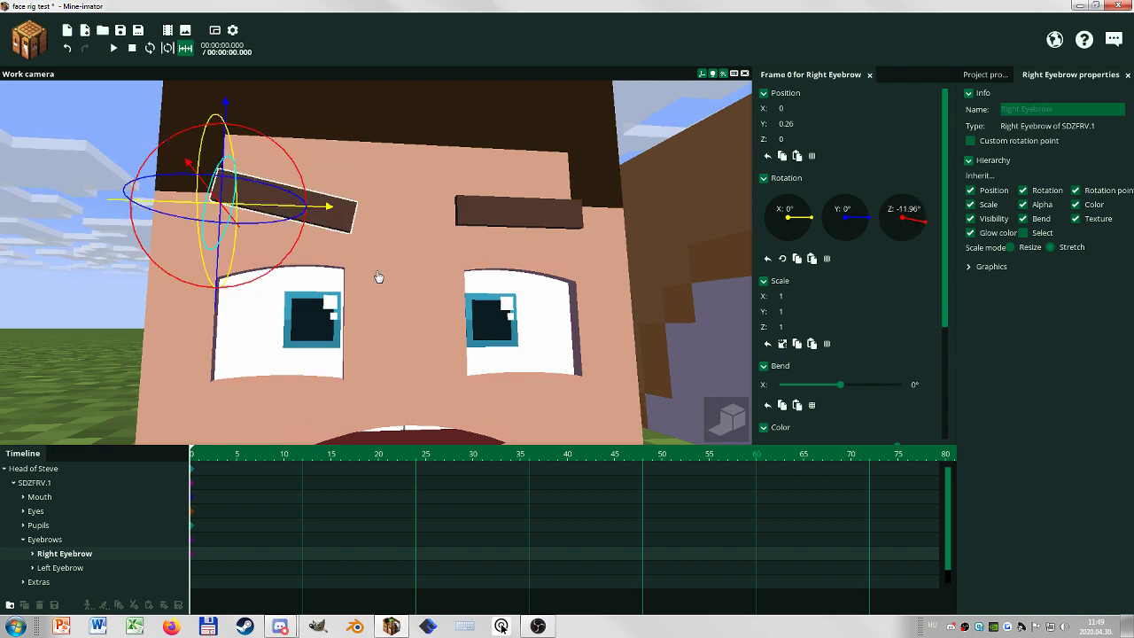
Rotate the Right Eyebrow to 17.17° on Z, give it a strong bend, and tilt its inner end back down
left_click_drag(276, 257, 308, 221)
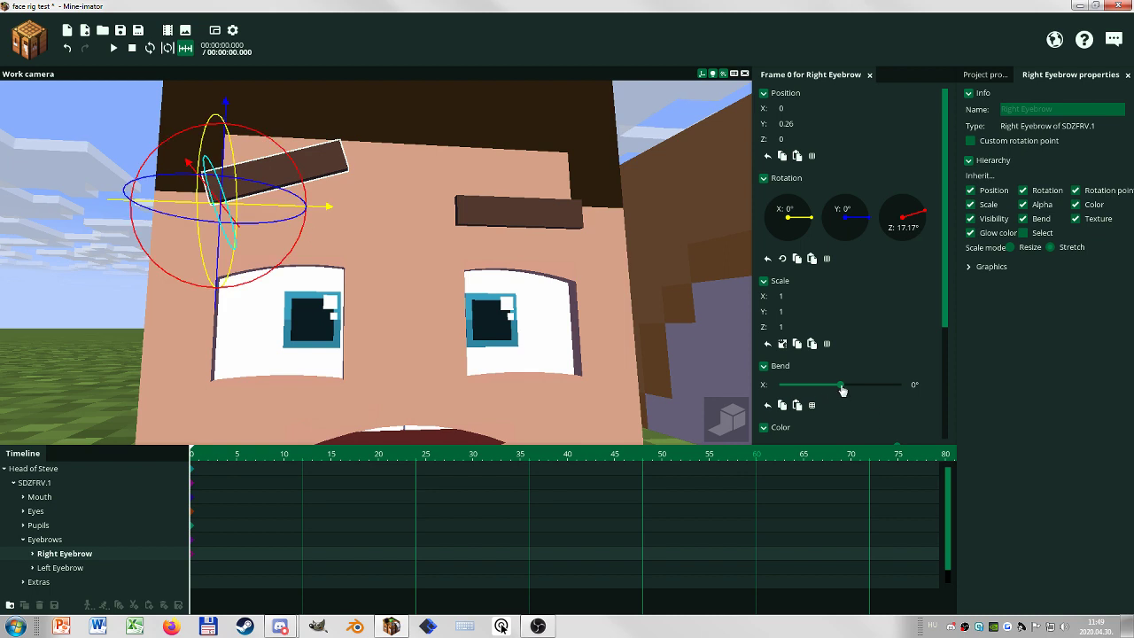
left_click_drag(842, 390, 904, 388)
left_click_drag(273, 265, 213, 300)
Try moving both eyebrows vertically through the Eyebrows group, and reset the group's position
left_click(46, 539)
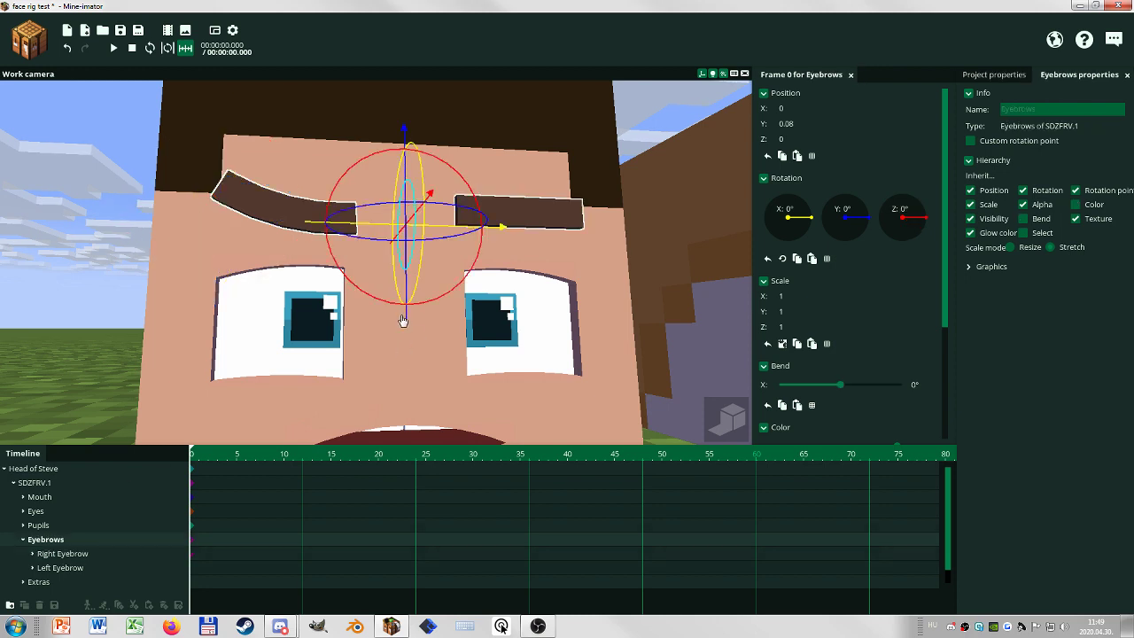
mouse_move(403, 320)
left_mouse_down()
mouse_move(400, 375)
mouse_move(402, 332)
left_mouse_up()
left_click(768, 156)
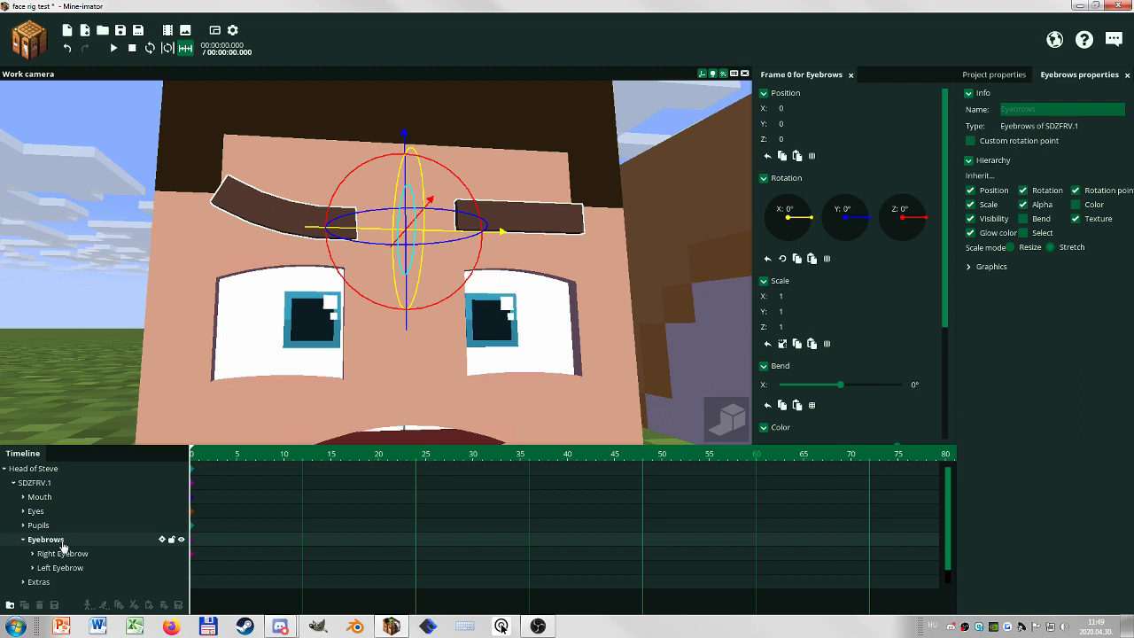
Select the Right and Left Eyebrow together and reset their Z rotation, Y position and bend
left_click(66, 555)
left_click(62, 568, "shift")
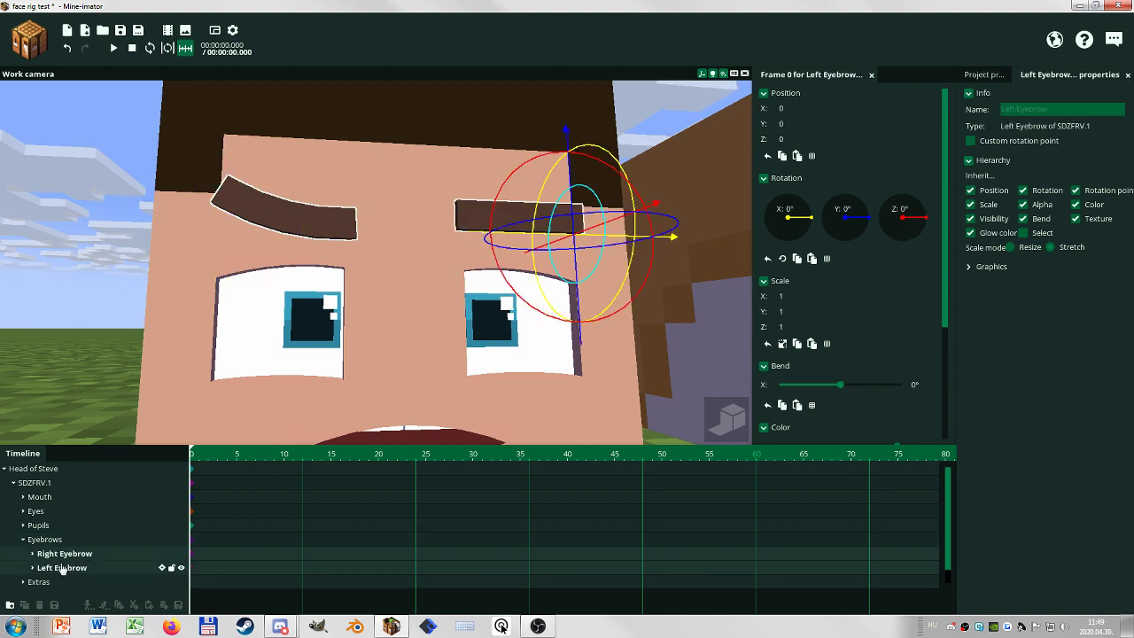
right_click(918, 210)
right_click(808, 123)
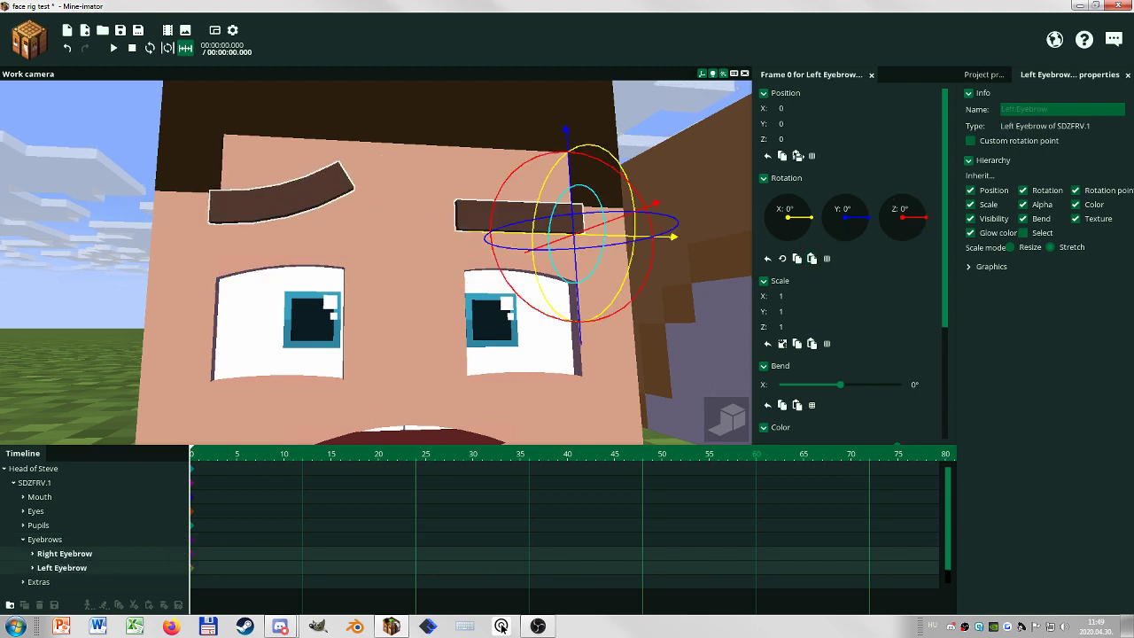
right_click(842, 387)
mouse_move(401, 344)
right_mouse_down()
mouse_move(381, 351)
mouse_move(394, 365)
right_mouse_up()
key("s")
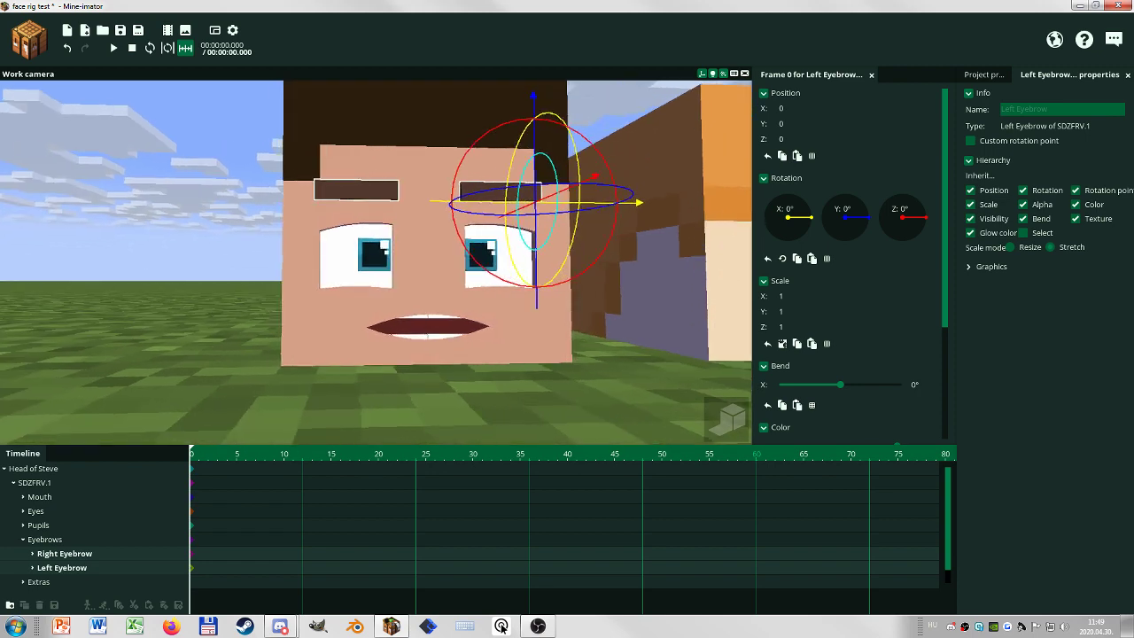
left_click(323, 420)
left_click_drag(323, 420, 293, 420)
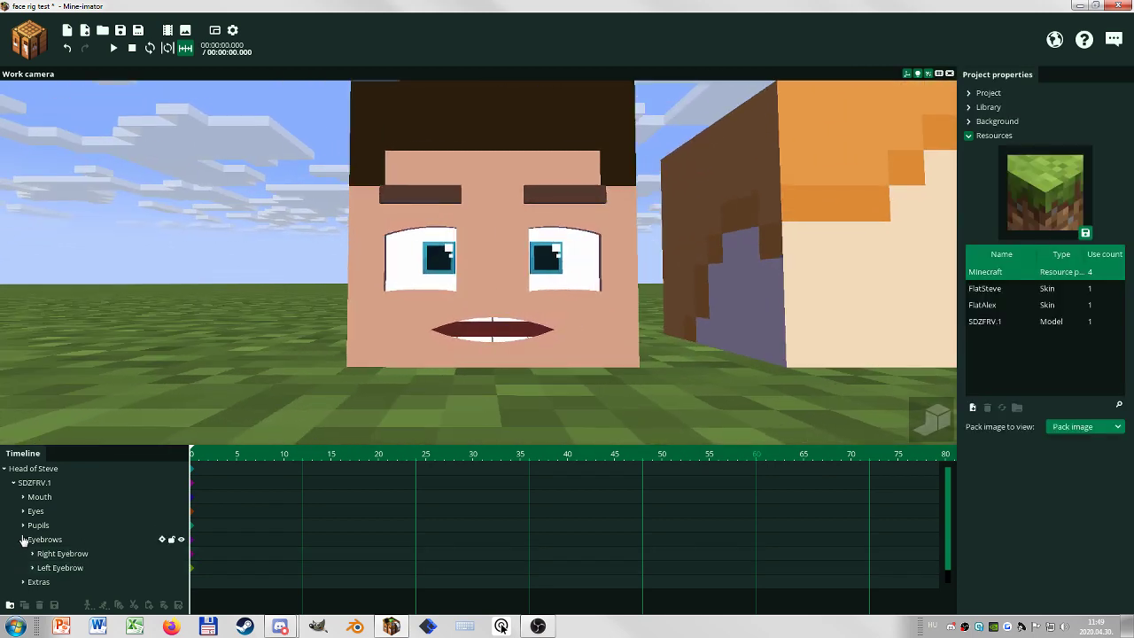
Collapse the Eyebrows group, expand Extras, and show the properties of the Extras group
left_click(23, 540)
left_click(23, 554)
left_click(49, 567)
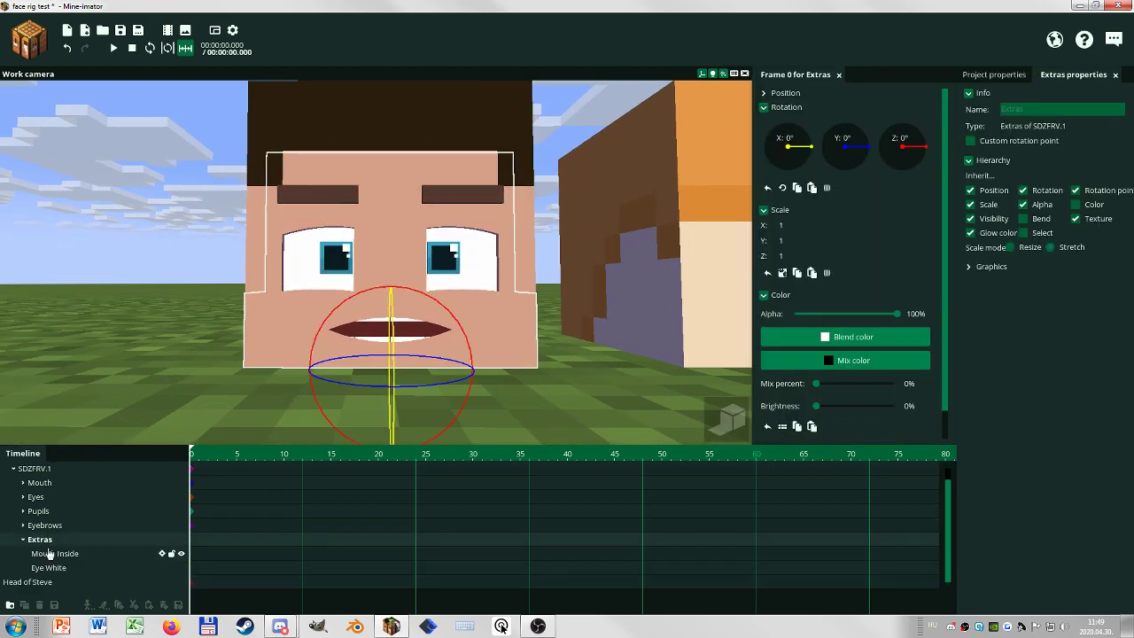
Try the red blend color FF1D1D on Mouth Inside, and deselect the part
mouse_move(170, 363)
left_mouse_down()
mouse_move(184, 310)
mouse_move(174, 349)
left_mouse_up()
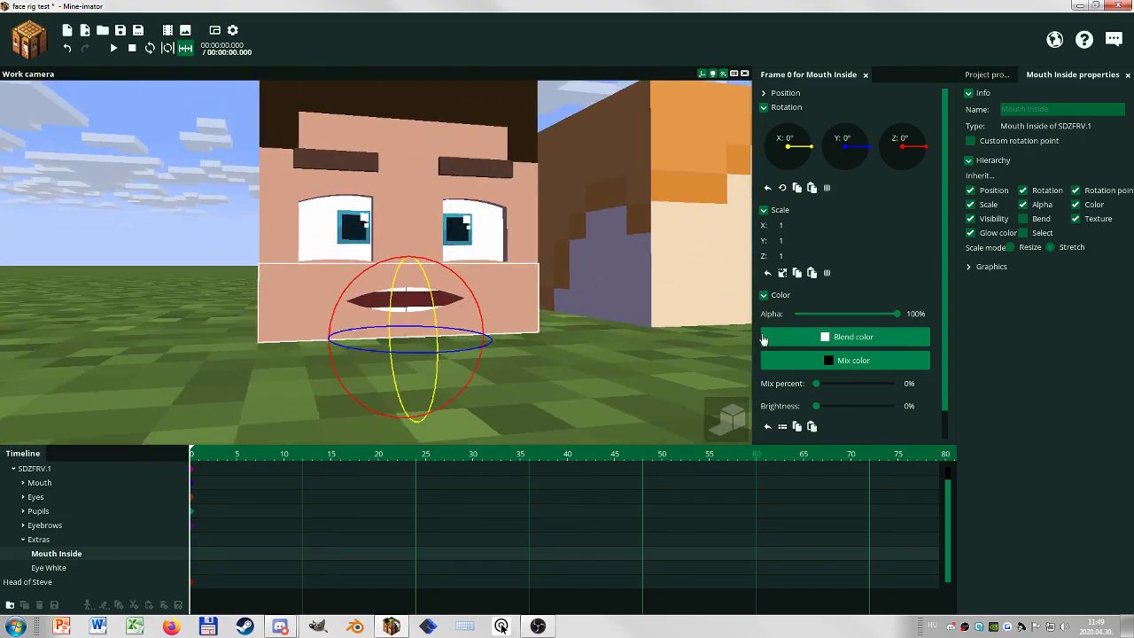
left_click(790, 343)
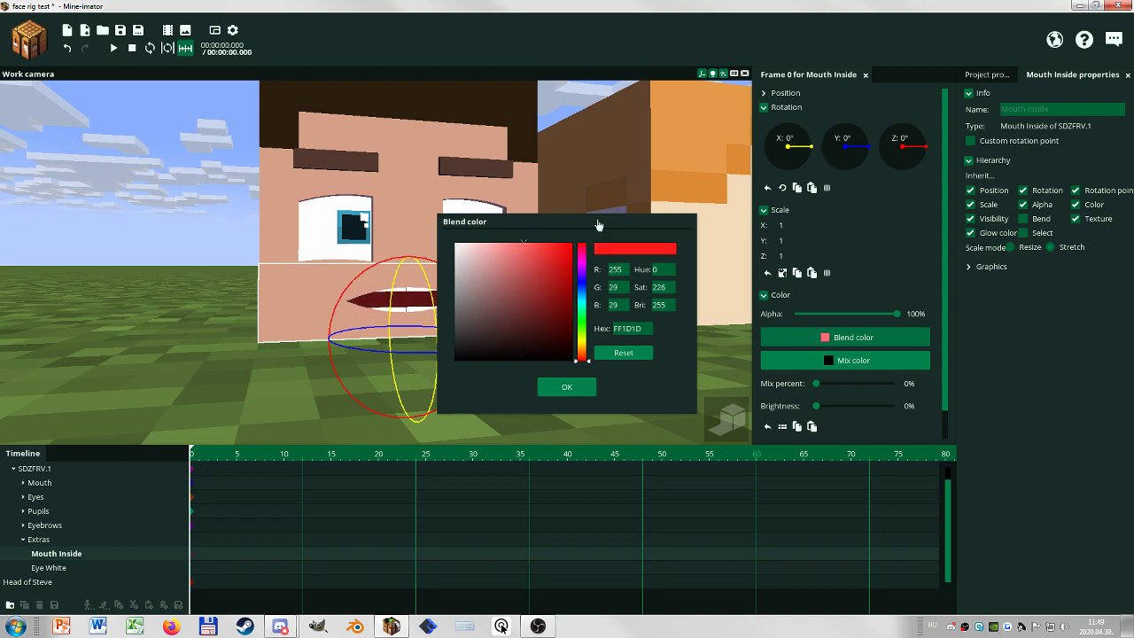
left_click(566, 387)
left_click(528, 404)
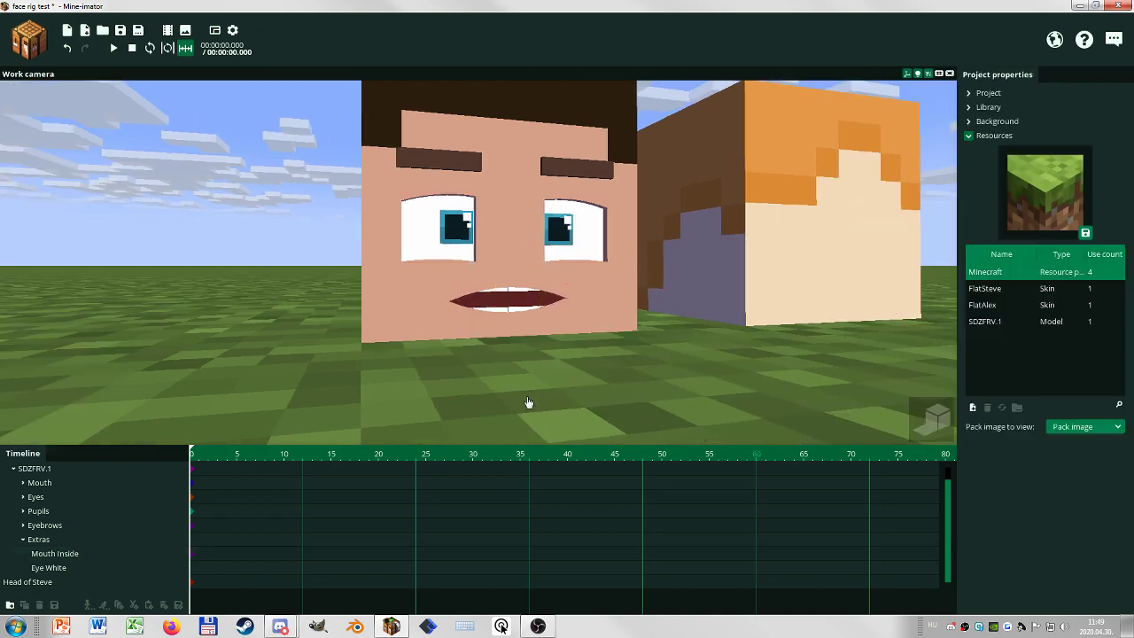
Try a black blend color on Eye White, restore it to white, and deselect the part
left_click(51, 567)
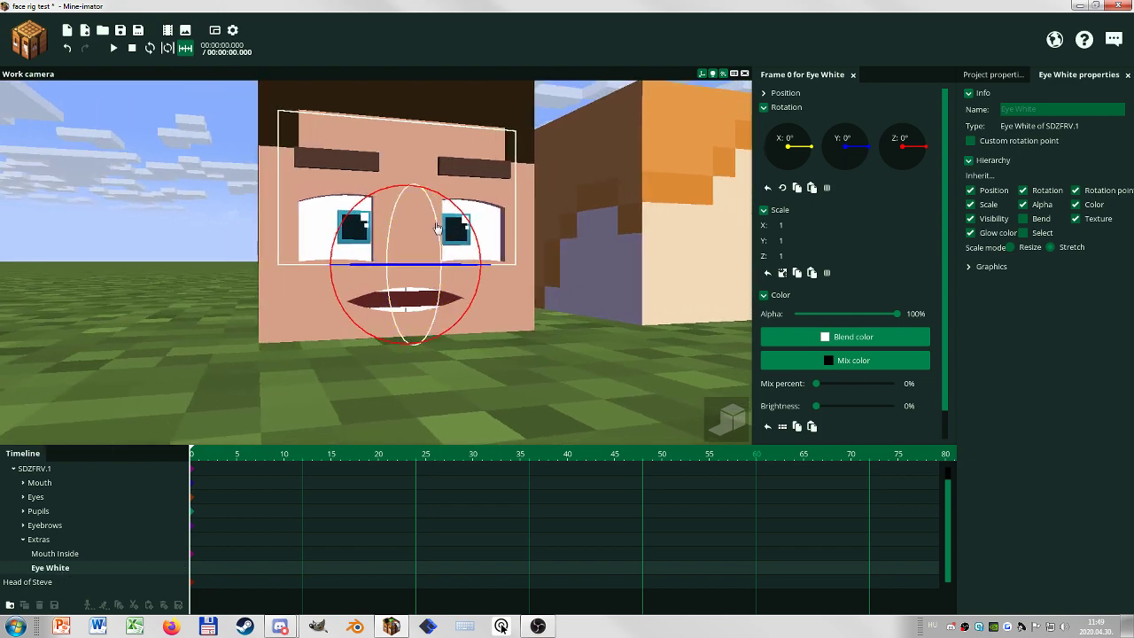
left_click(846, 344)
left_click_drag(506, 312, 412, 405)
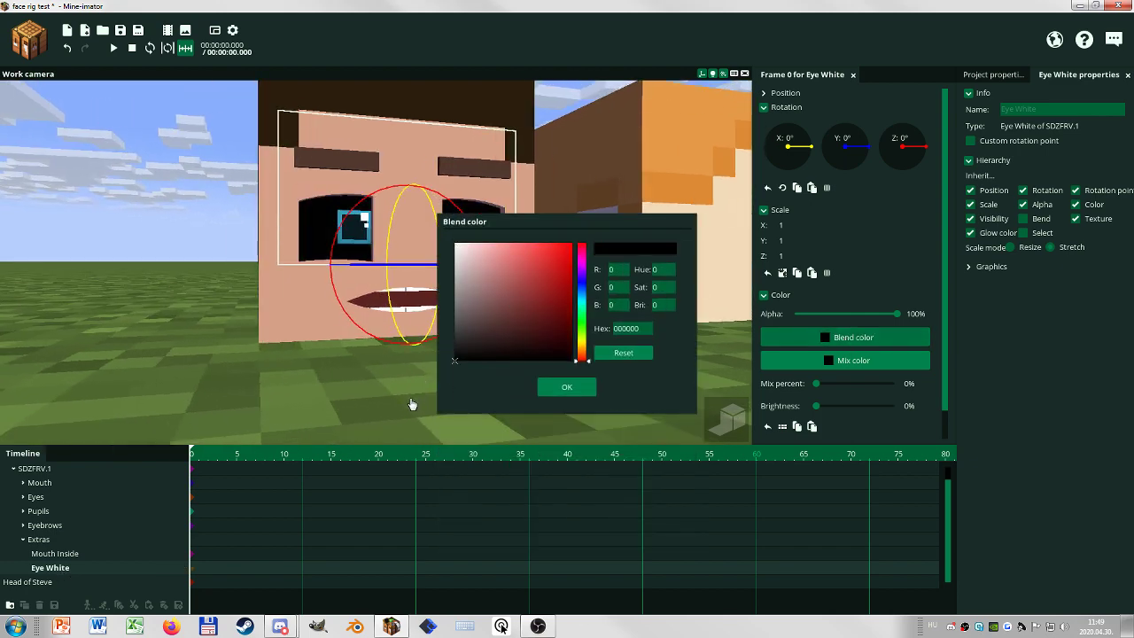
left_click_drag(519, 349, 434, 209)
left_click(558, 396)
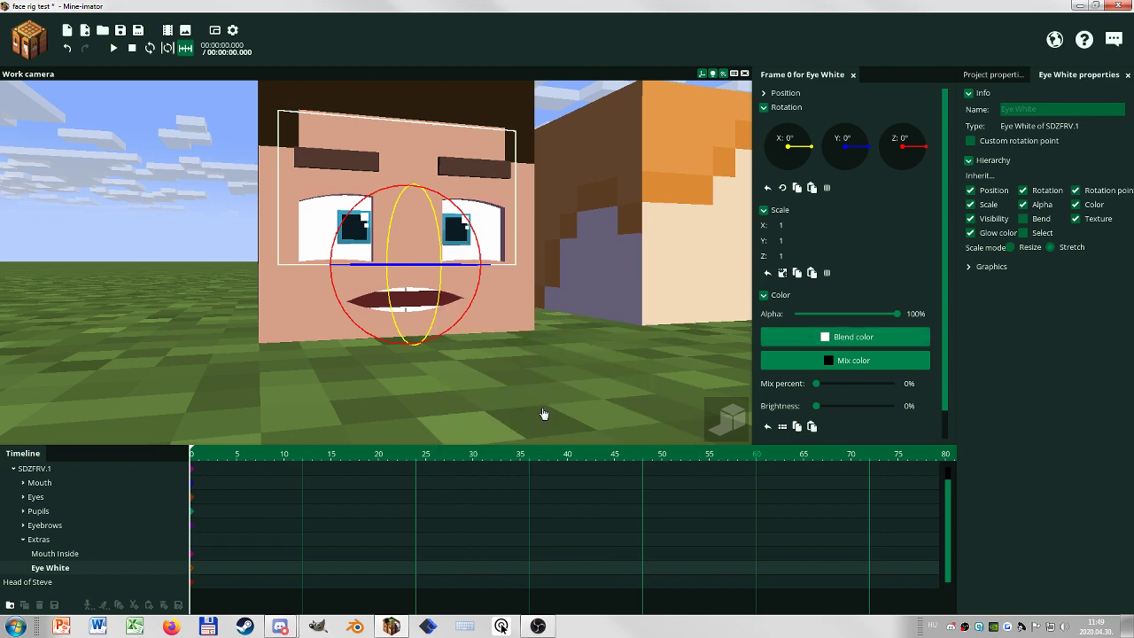
left_click(542, 414)
mouse_move(542, 414)
left_mouse_down()
mouse_move(523, 328)
mouse_move(544, 409)
left_mouse_up()
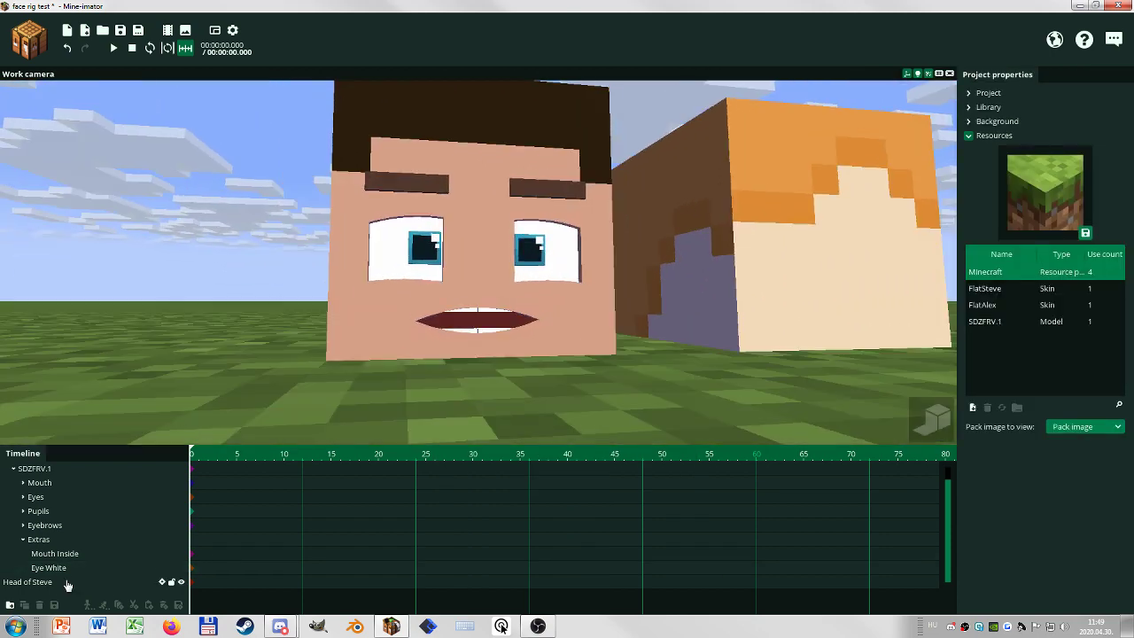
Collapse Extras, SDZFRV.1 and the first Head of Steve in the timeline, and save the project
left_click(23, 539)
left_click(11, 482)
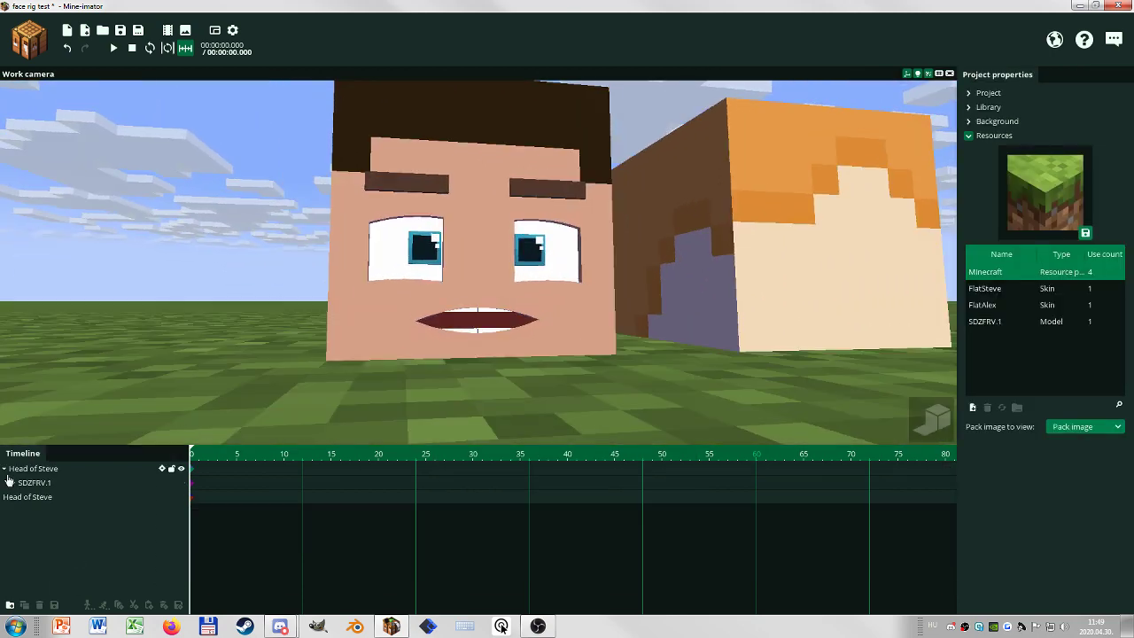
left_click(14, 468)
left_click(120, 33)
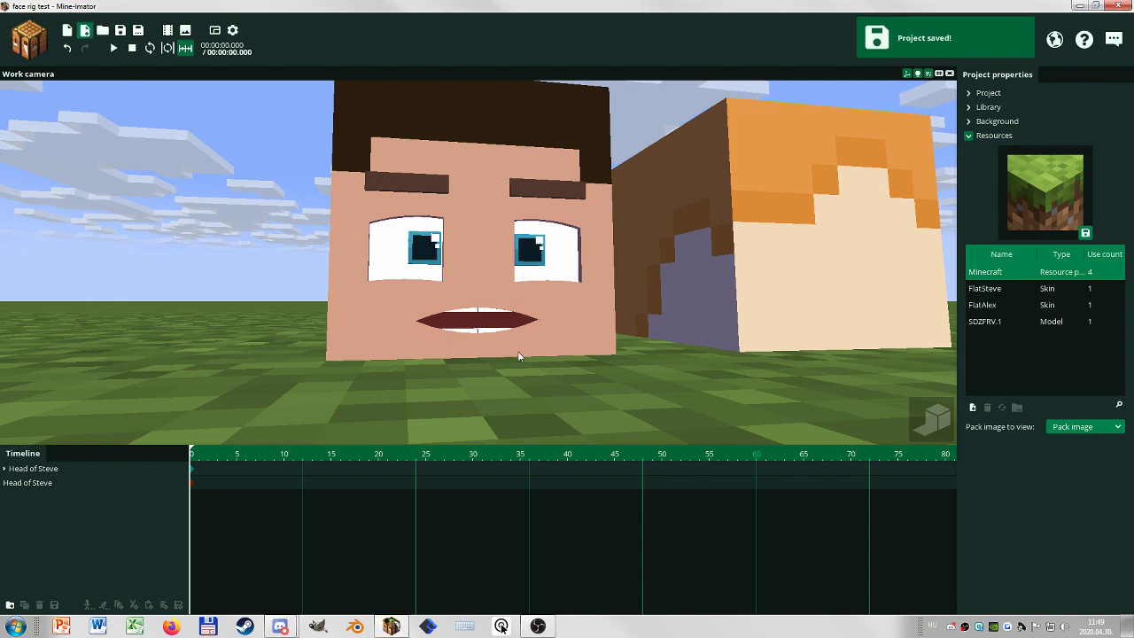
Add a second SDZFRV.1 face rig, parent it to the orange-haired Head of Steve, and deselect it
left_click(49, 488)
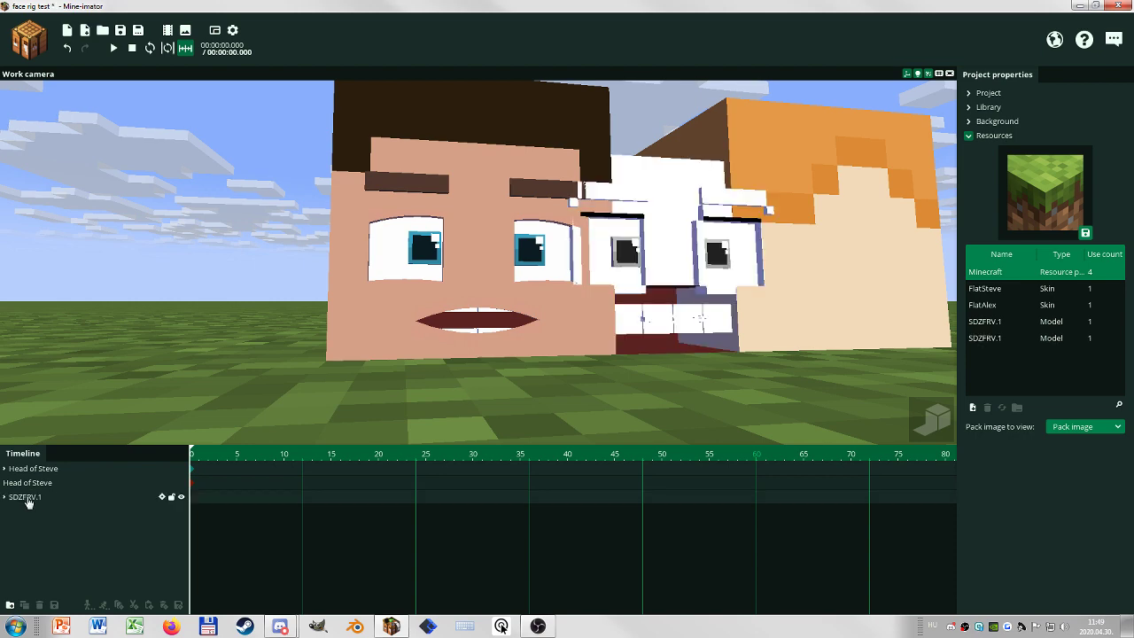
left_click(21, 504)
left_click_drag(20, 503, 32, 485)
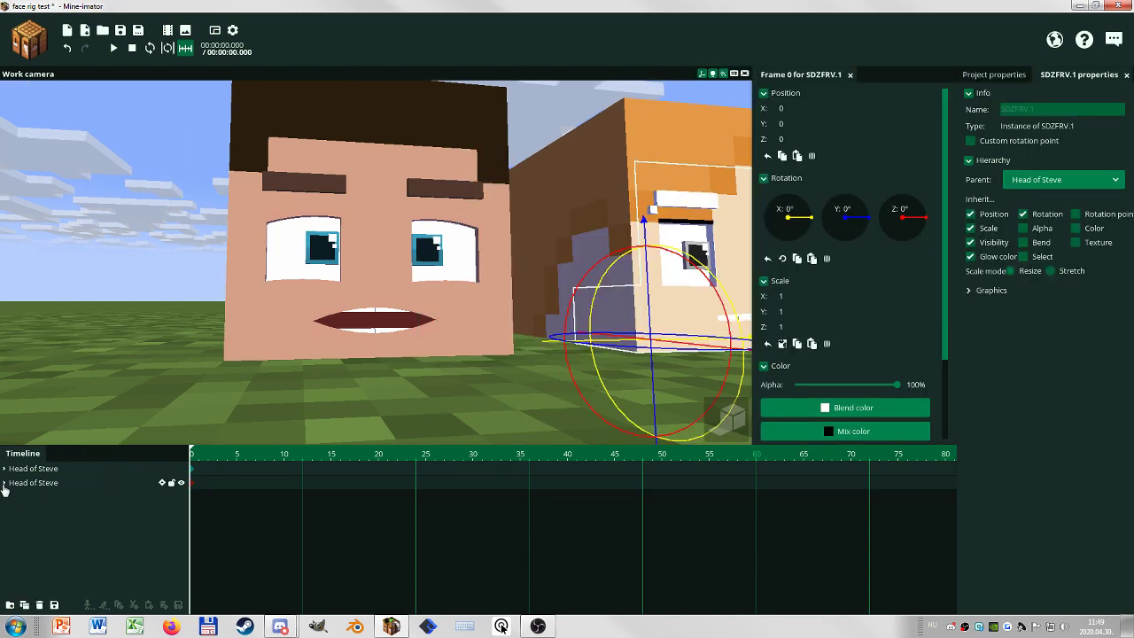
right_click_drag(399, 372, 434, 390)
left_click_drag(392, 383, 265, 383)
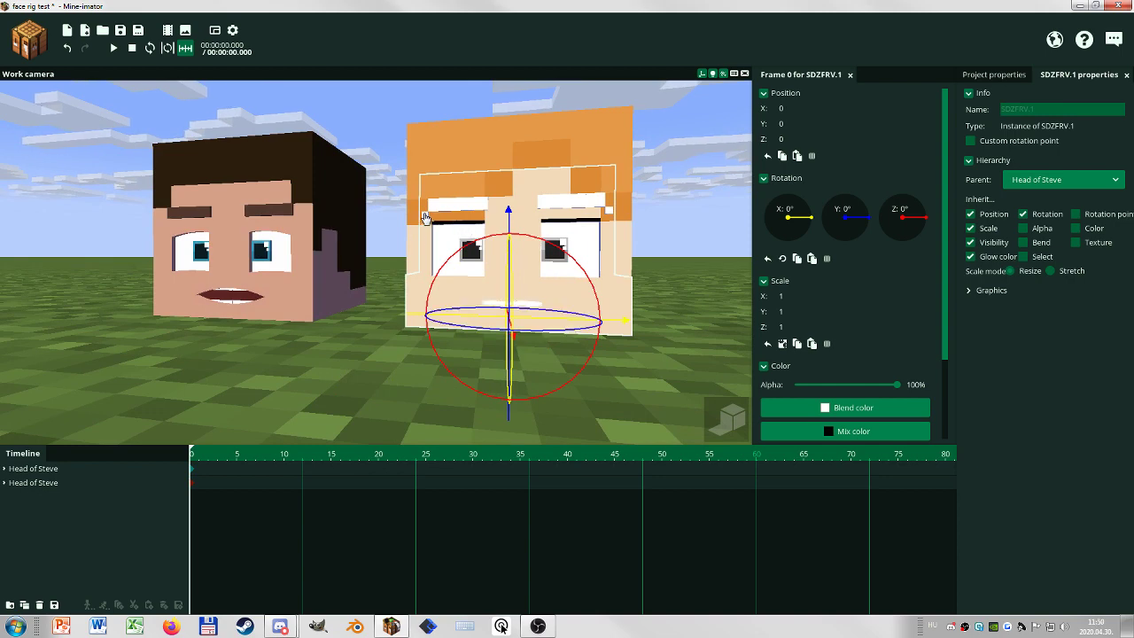
left_click(379, 334)
key("a")
right_click_drag(379, 334, 359, 354)
key("s")
key("a")
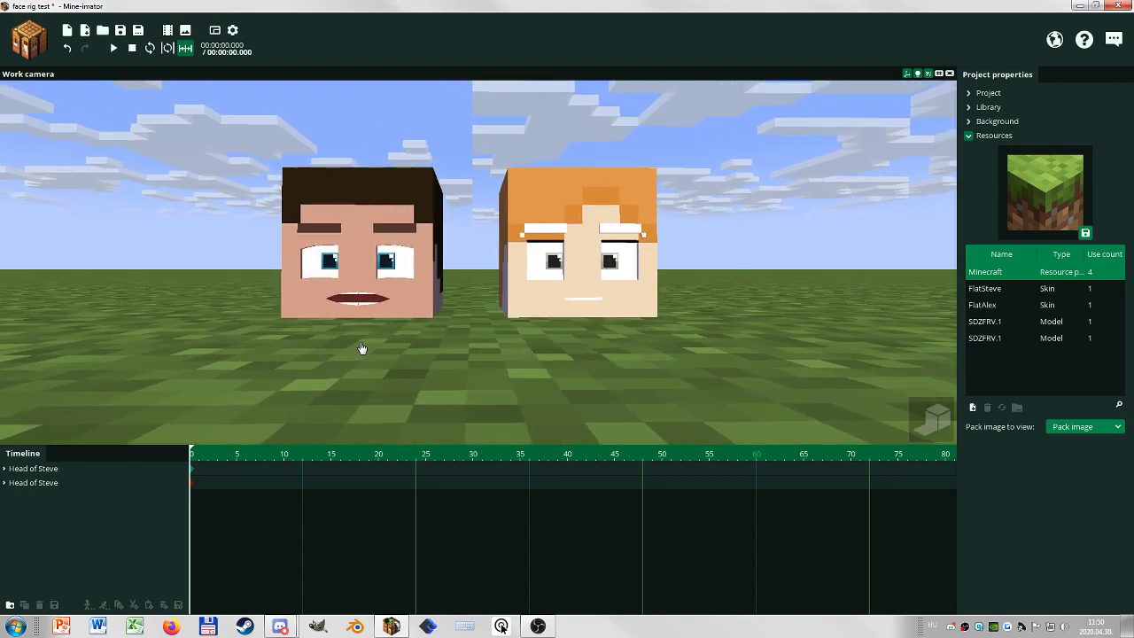